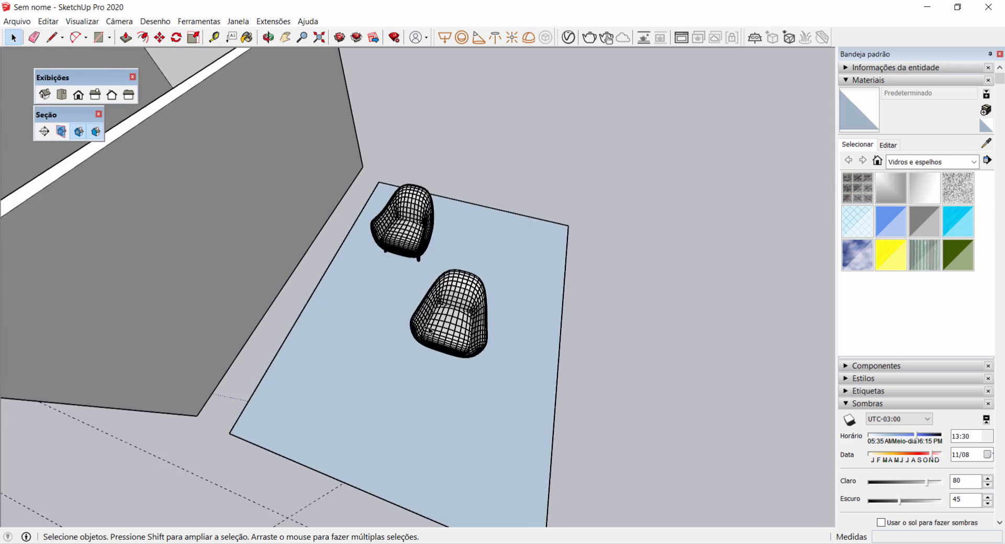
# Step: Select the nearer armchair on the blue rectangle and activate the Scale tool on it
pyautogui.scroll(2, 458, 314)
pyautogui.scroll(4, 466, 240)
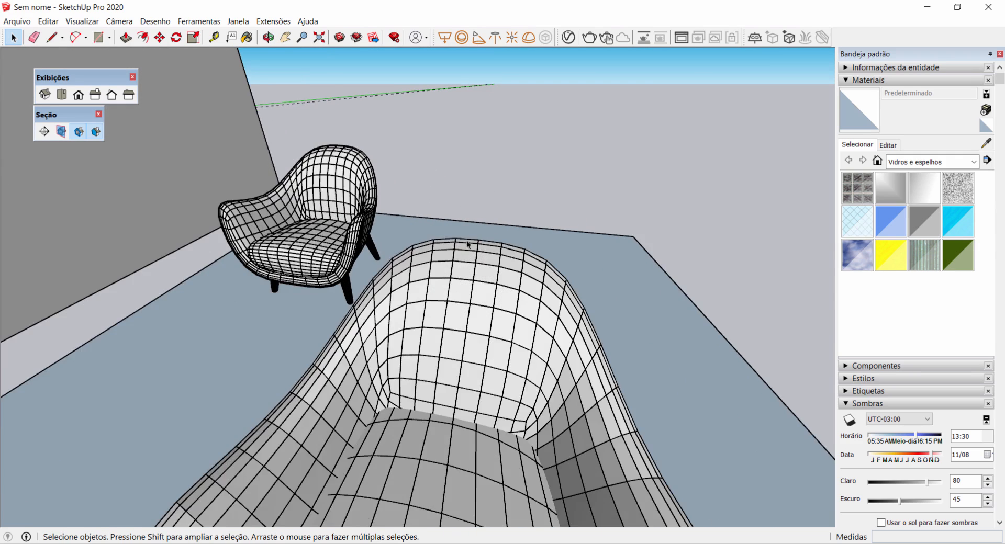
pyautogui.click(456, 251)
pyautogui.scroll(-1, 456, 250)
pyautogui.scroll(-2, 460, 262)
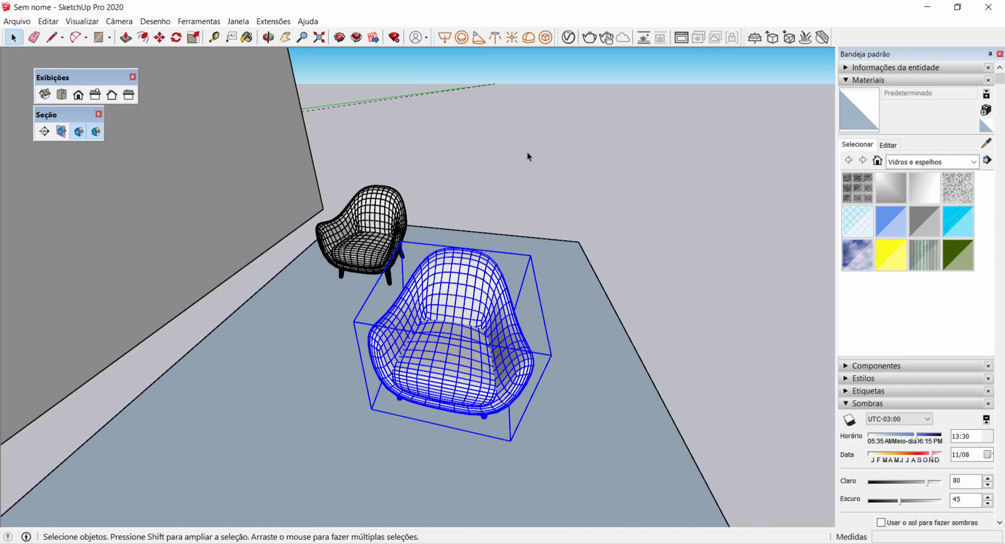
pyautogui.press('s')
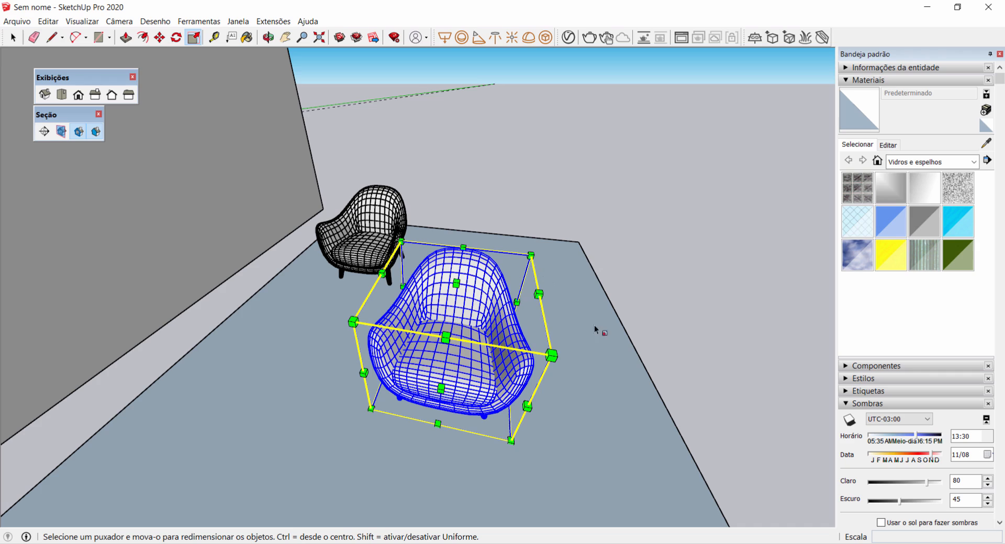
pyautogui.moveTo(504, 360); pyautogui.dragTo(447, 333, button='middle')
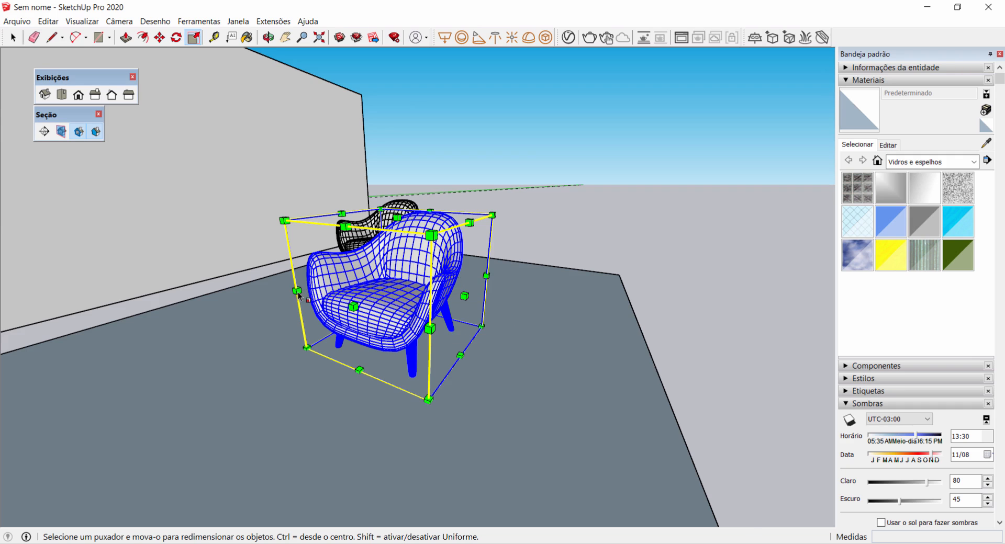
pyautogui.moveTo(296, 292); pyautogui.dragTo(331, 339)
pyautogui.press('Escape')
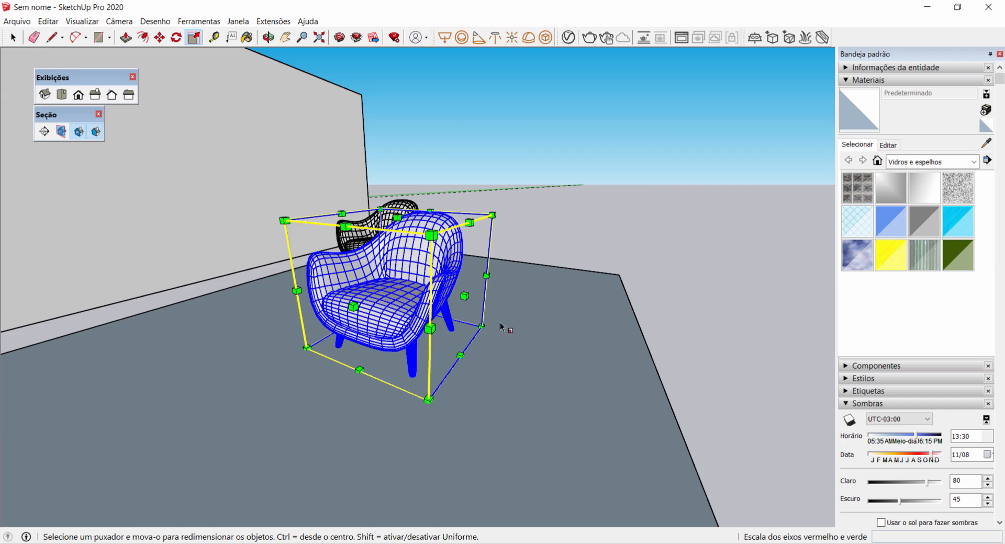
# Step: Examine the armchair's scale handles from several sides, covering the blue-axis, red-axis and uniform scaling grips
pyautogui.moveTo(499, 327); pyautogui.dragTo(408, 319, button='middle')
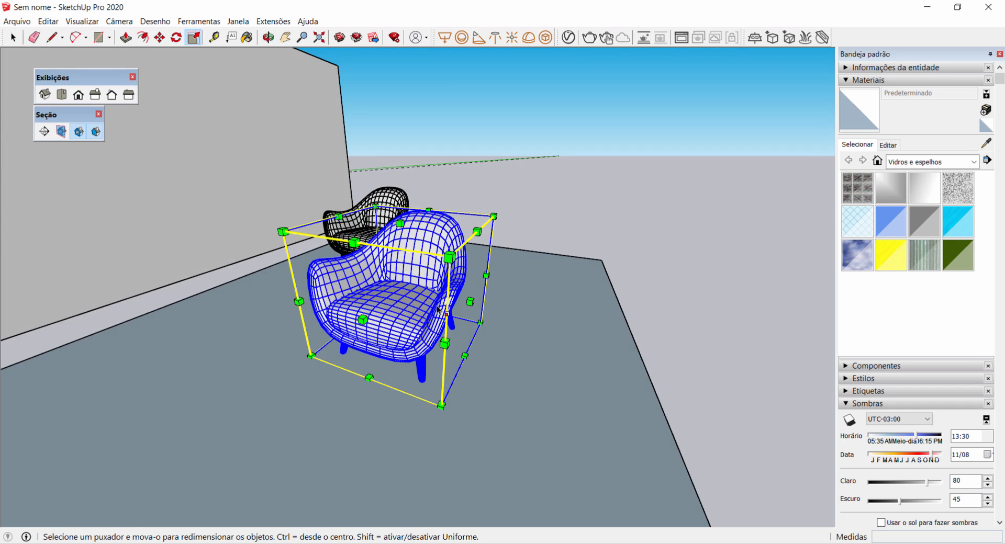
pyautogui.moveTo(473, 311); pyautogui.dragTo(413, 331, button='middle')
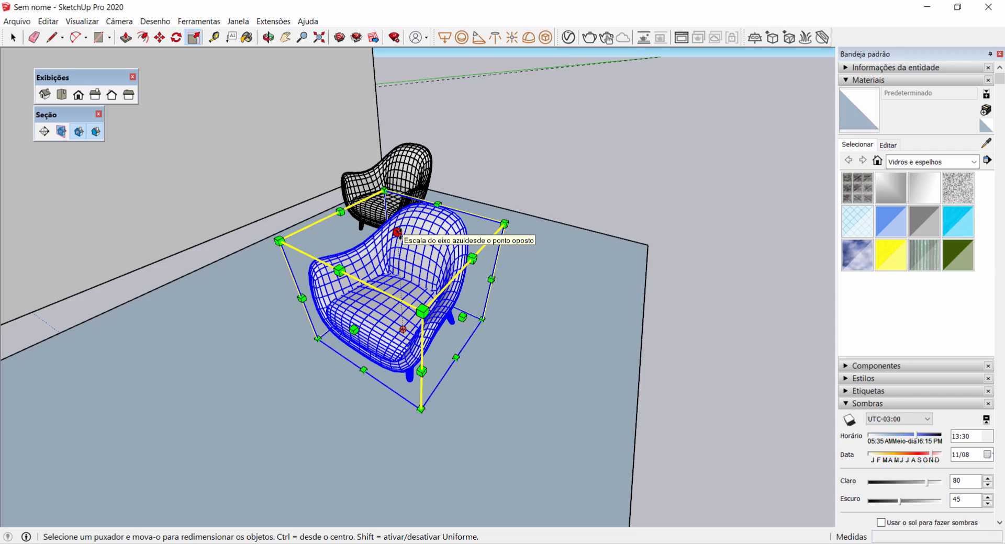
pyautogui.moveTo(398, 230); pyautogui.dragTo(496, 212, button='middle')
pyautogui.scroll(5, 496, 212)
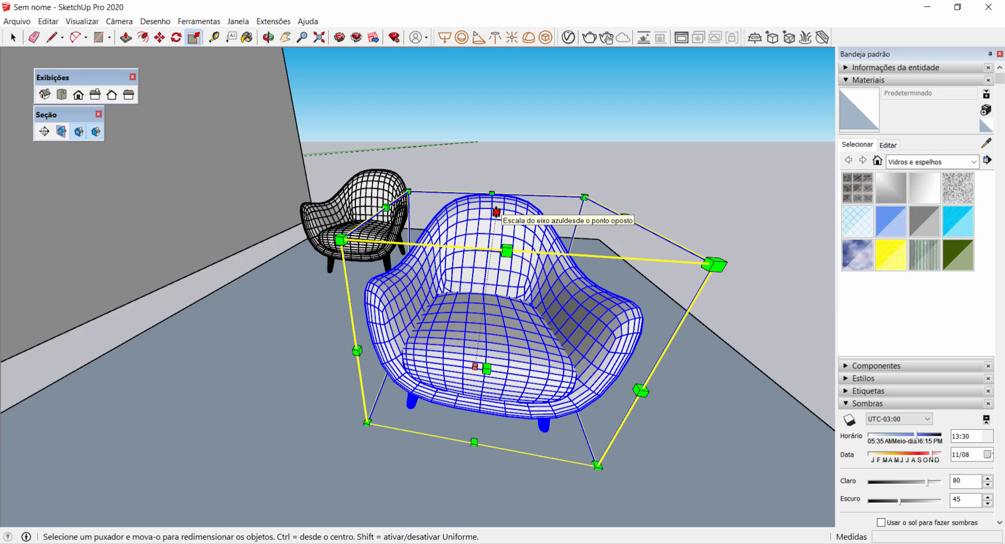
pyautogui.scroll(-3, 496, 212)
pyautogui.moveTo(496, 212); pyautogui.dragTo(446, 366, button='middle')
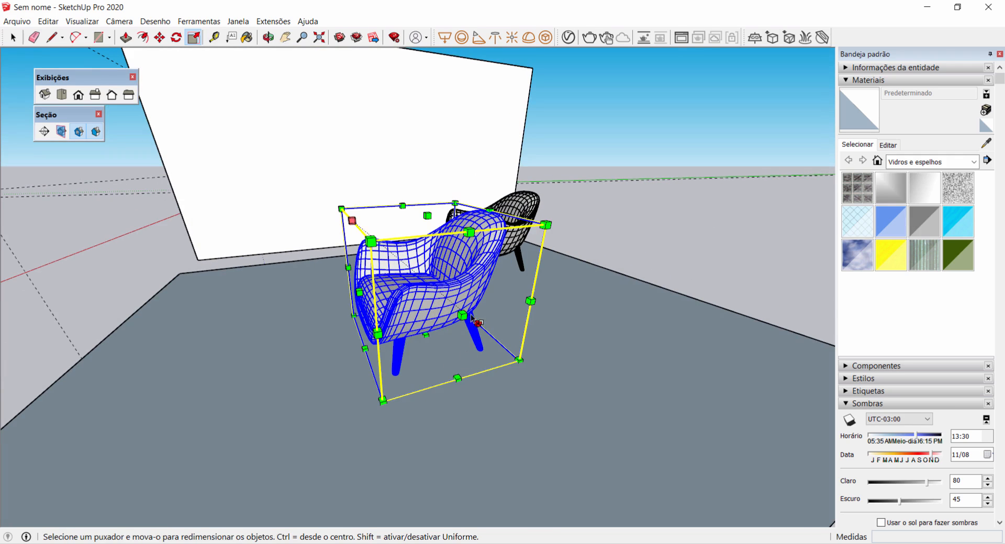
pyautogui.scroll(2, 463, 316)
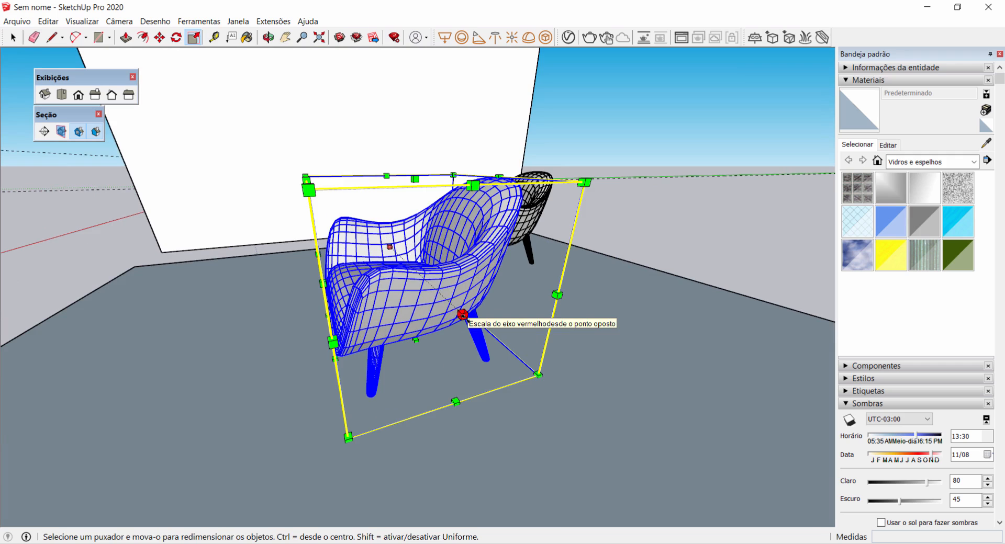
pyautogui.moveTo(463, 315); pyautogui.dragTo(528, 244, button='middle')
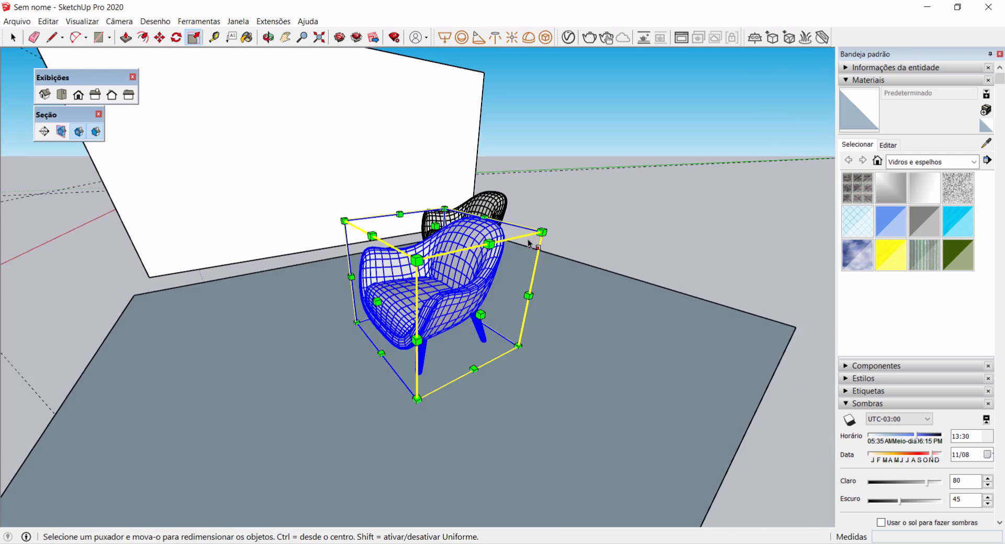
pyautogui.scroll(3, 539, 241)
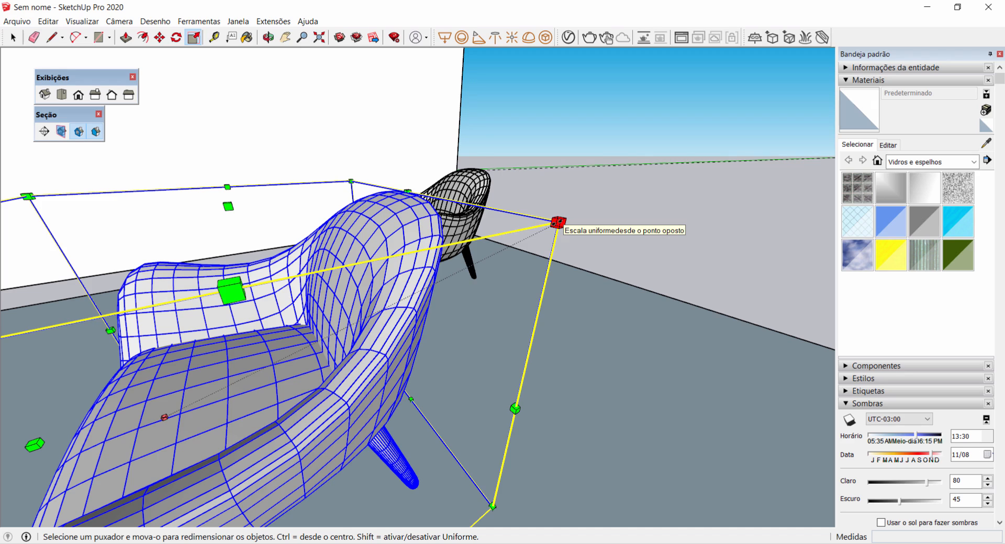
pyautogui.scroll(-5, 558, 223)
pyautogui.scroll(2, 589, 226)
pyautogui.moveTo(589, 227); pyautogui.dragTo(572, 293, button='middle')
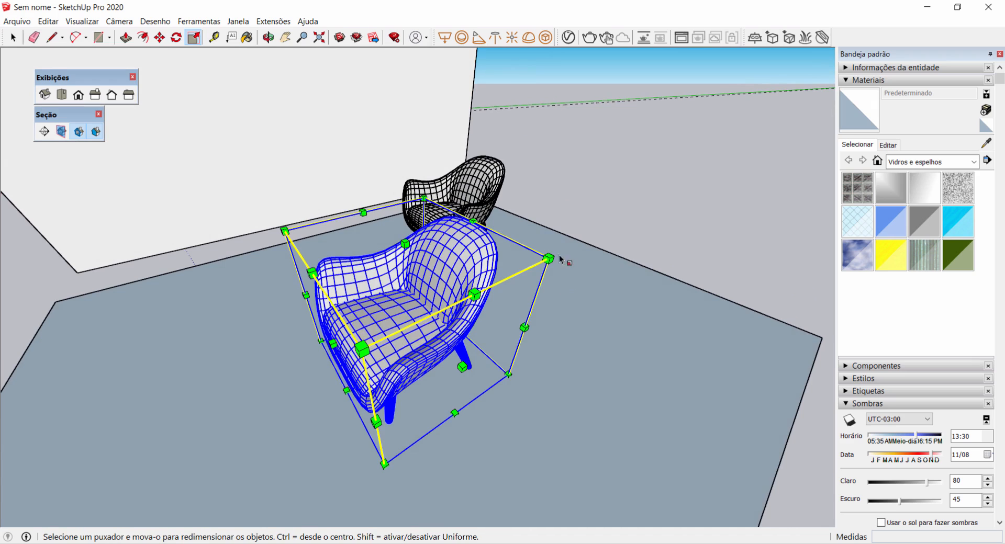
pyautogui.moveTo(558, 262); pyautogui.dragTo(555, 318, button='middle')
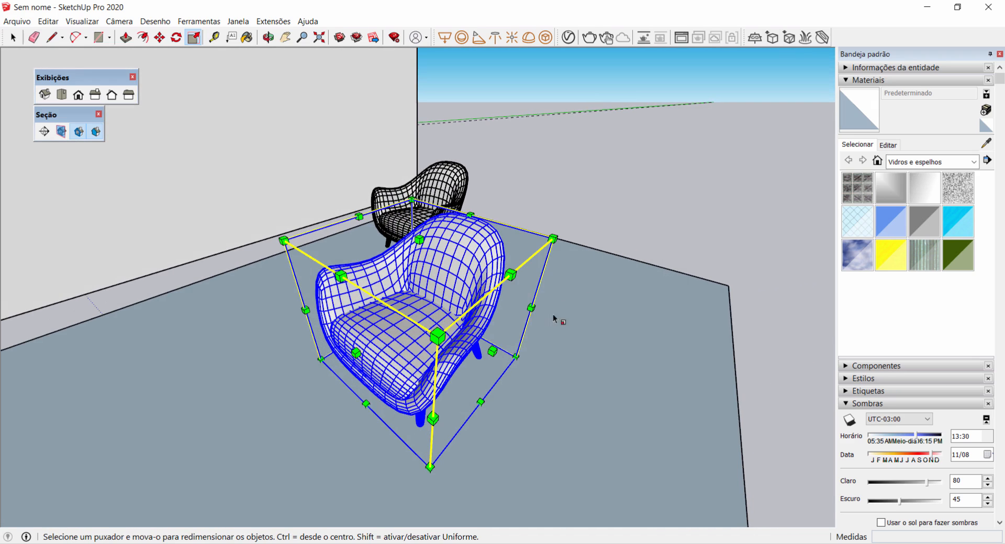
# Step: Resize the selected armchair freehand along its red and green axes, pulling the side and front handles inward
pyautogui.moveTo(499, 354); pyautogui.dragTo(463, 333)
pyautogui.moveTo(328, 346); pyautogui.dragTo(367, 332)
pyautogui.moveTo(486, 335); pyautogui.dragTo(533, 334, button='middle')
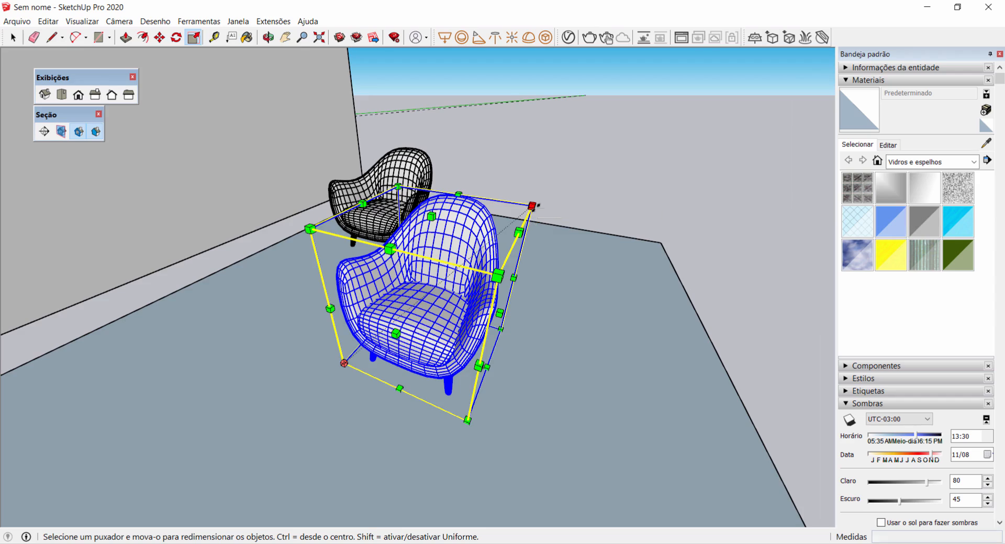
# Step: Enlarge the armchair uniformly from its upper rear corner, and reduce it again from the same corner
pyautogui.moveTo(531, 207); pyautogui.dragTo(673, 142)
pyautogui.scroll(-3, 624, 162)
pyautogui.moveTo(672, 142); pyautogui.dragTo(717, 145, button='middle')
pyautogui.moveTo(714, 135); pyautogui.dragTo(610, 191)
pyautogui.moveTo(609, 191); pyautogui.dragTo(678, 287, button='middle')
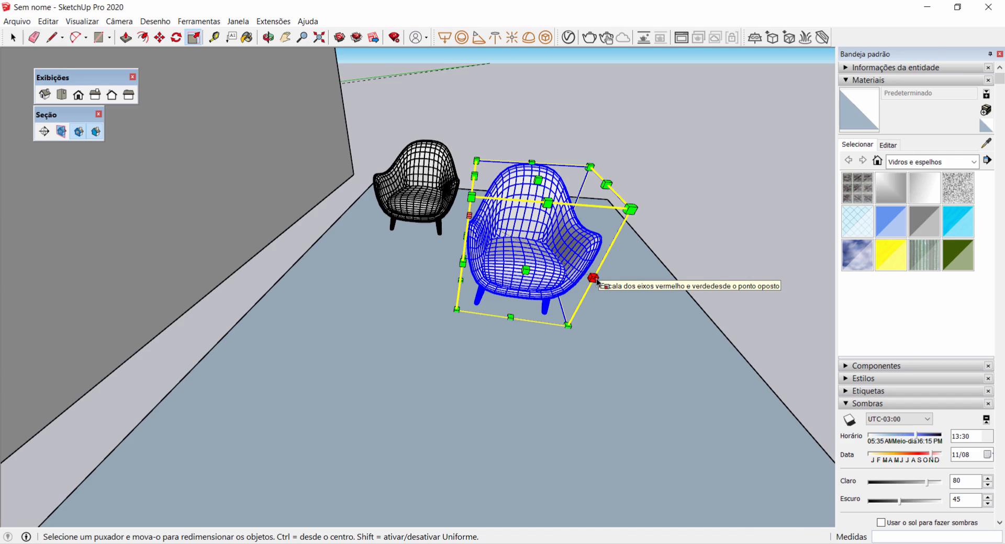
# Step: Stretch the armchair along the red and green axes together from its vertical edge handle, and leave the Scale tool
pyautogui.moveTo(596, 282); pyautogui.dragTo(661, 337)
pyautogui.moveTo(661, 337); pyautogui.dragTo(547, 387, button='middle')
pyautogui.press('space')
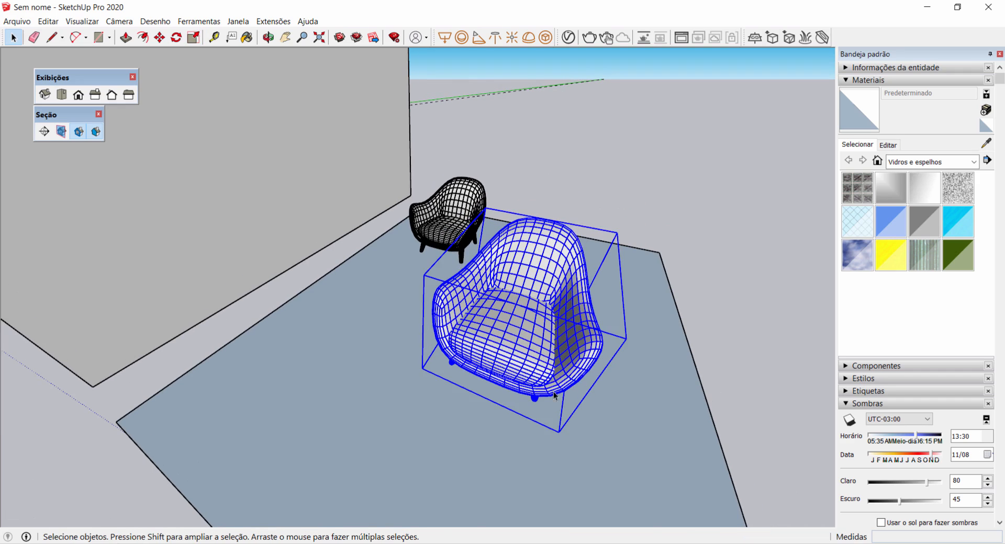
# Step: Scale the armchair uniformly by 0.86 from its upper front corner, and try resizing it from a lower corner
pyautogui.press('s')
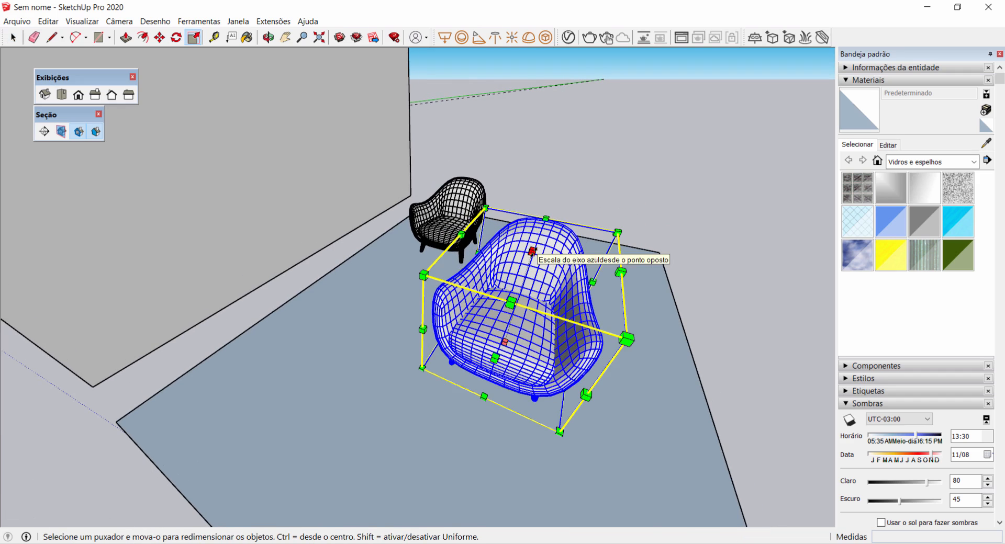
pyautogui.moveTo(537, 255); pyautogui.dragTo(507, 236, button='middle')
pyautogui.moveTo(470, 282); pyautogui.dragTo(484, 311, button='middle')
pyautogui.moveTo(538, 330); pyautogui.dragTo(568, 221, button='middle')
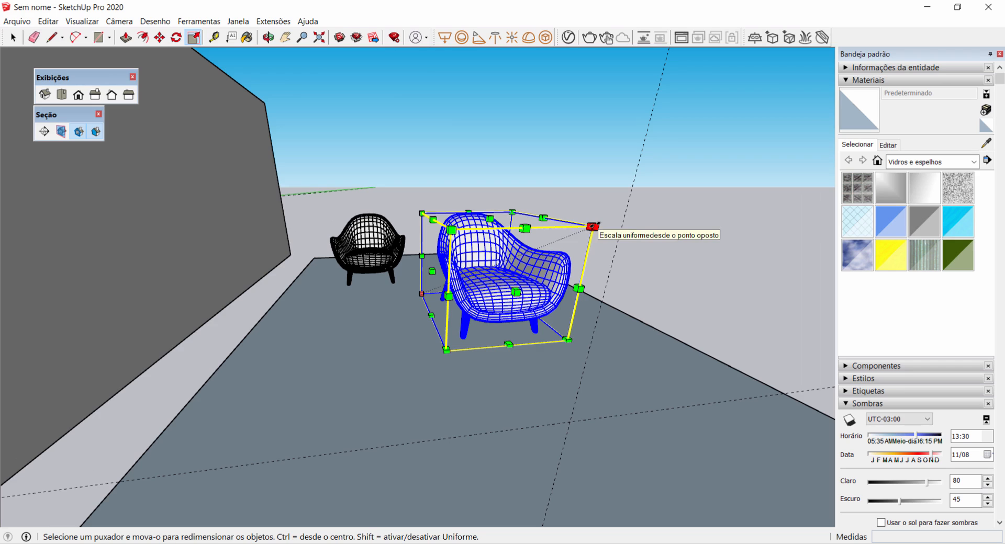
pyautogui.moveTo(593, 226); pyautogui.dragTo(556, 241)
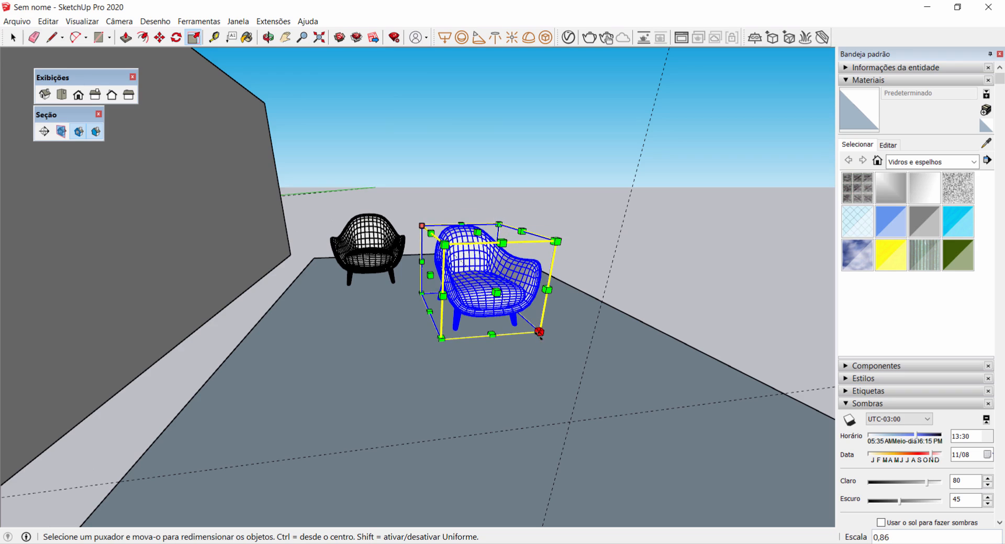
pyautogui.moveTo(540, 335); pyautogui.dragTo(468, 268)
# Step: Compare the resized armchair with the one behind it, leave the Scale tool and clear the selection
pyautogui.scroll(3, 542, 334)
pyautogui.scroll(3, 449, 287)
pyautogui.moveTo(378, 255); pyautogui.dragTo(471, 246, button='middle')
pyautogui.scroll(3, 416, 317)
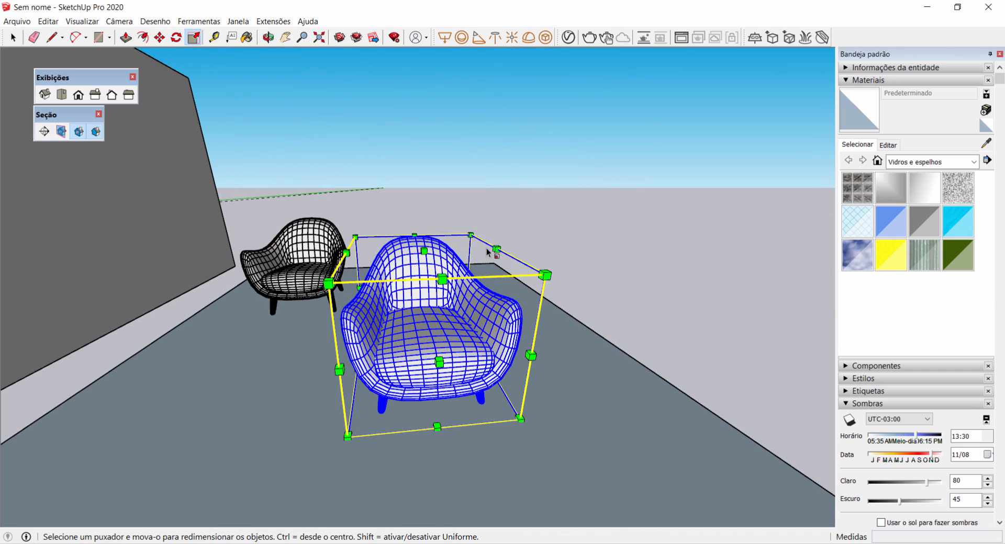
pyautogui.scroll(-5, 548, 287)
pyautogui.scroll(3, 535, 351)
pyautogui.moveTo(484, 341); pyautogui.dragTo(470, 355, button='middle')
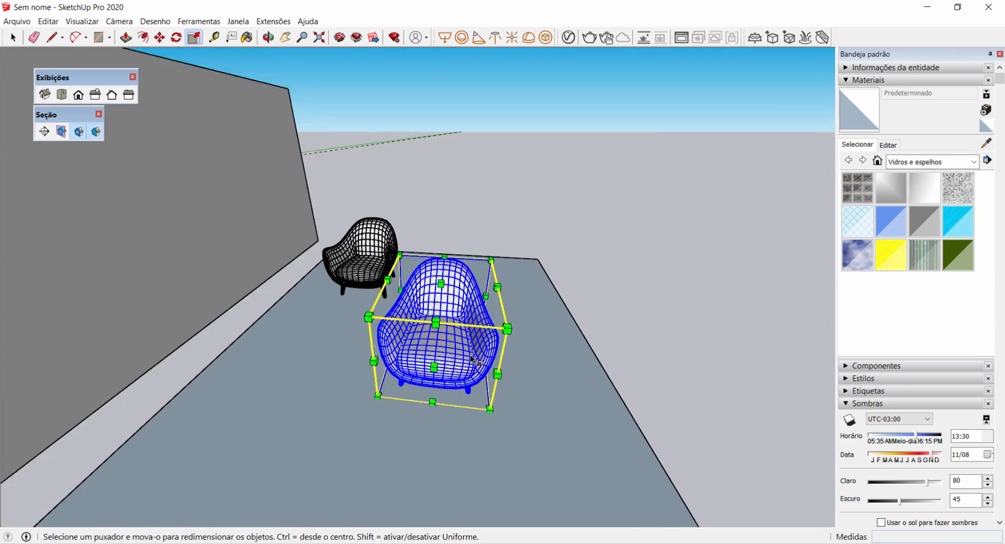
pyautogui.scroll(4, 470, 357)
pyautogui.press('space')
pyautogui.click(402, 201)
# Step: Delete all guide lines from the model
pyautogui.moveTo(389, 215); pyautogui.dragTo(299, 233, button='middle')
pyautogui.scroll(-3, 377, 269)
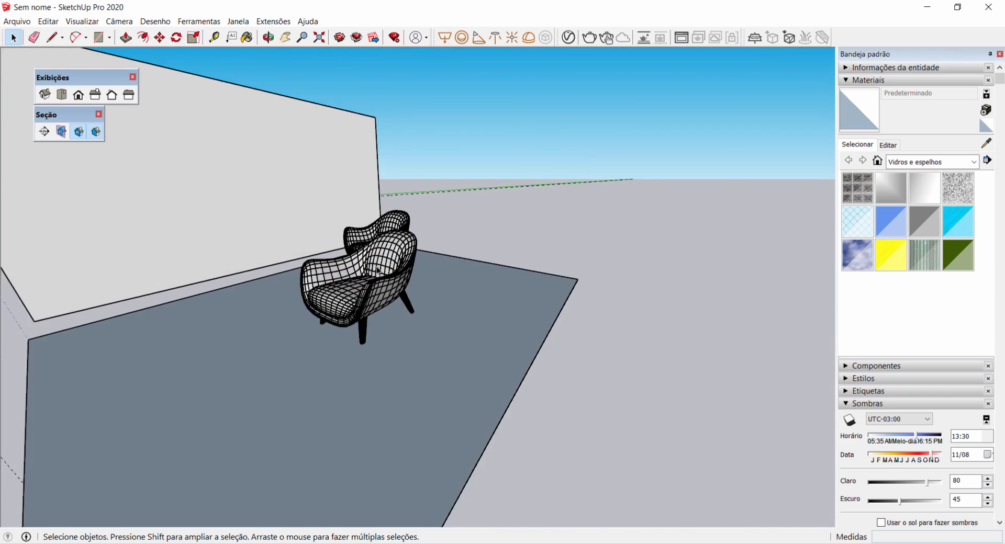
pyautogui.moveTo(377, 269); pyautogui.dragTo(209, 78, button='middle')
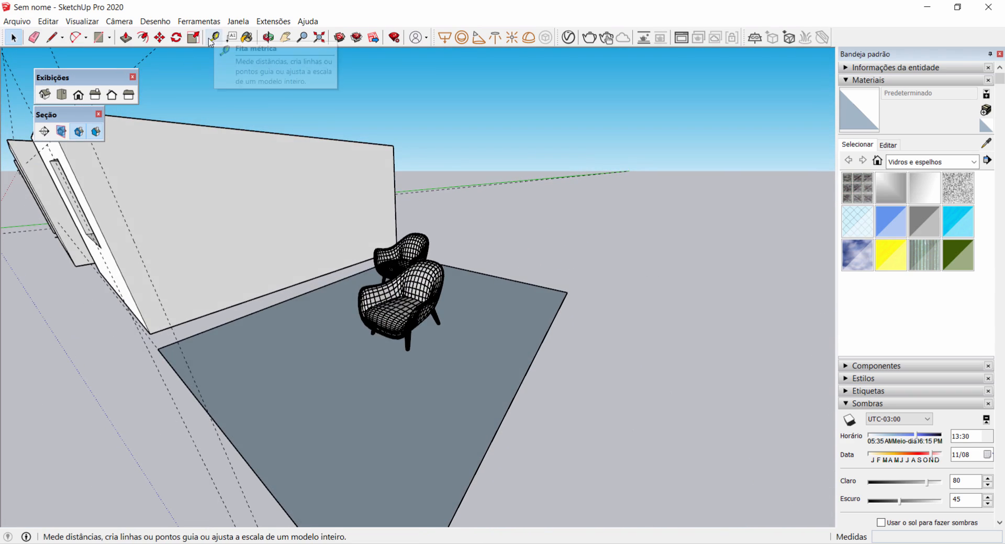
pyautogui.moveTo(443, 243); pyautogui.dragTo(409, 271, button='middle')
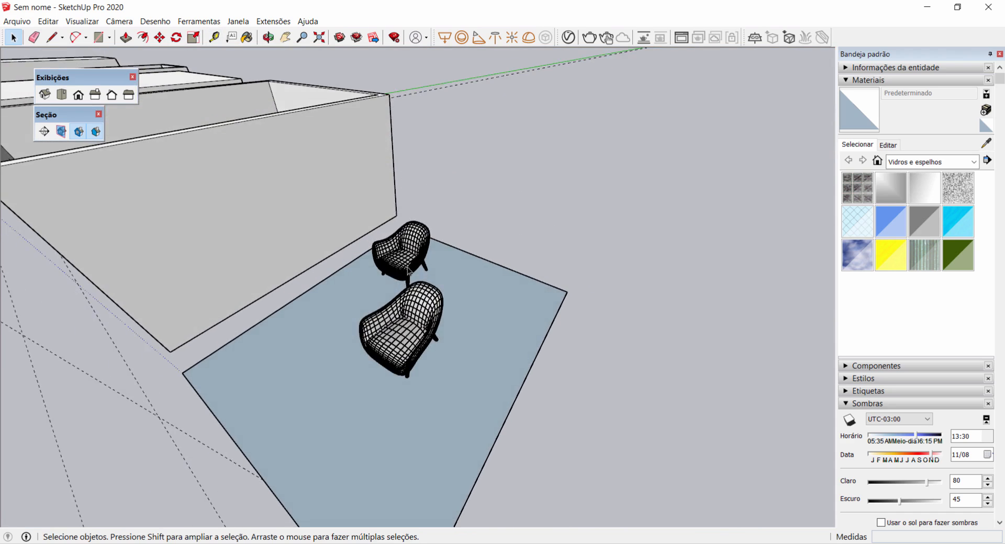
pyautogui.scroll(-3, 451, 229)
pyautogui.moveTo(455, 232); pyautogui.dragTo(408, 237, button='middle')
pyautogui.scroll(3, 407, 237)
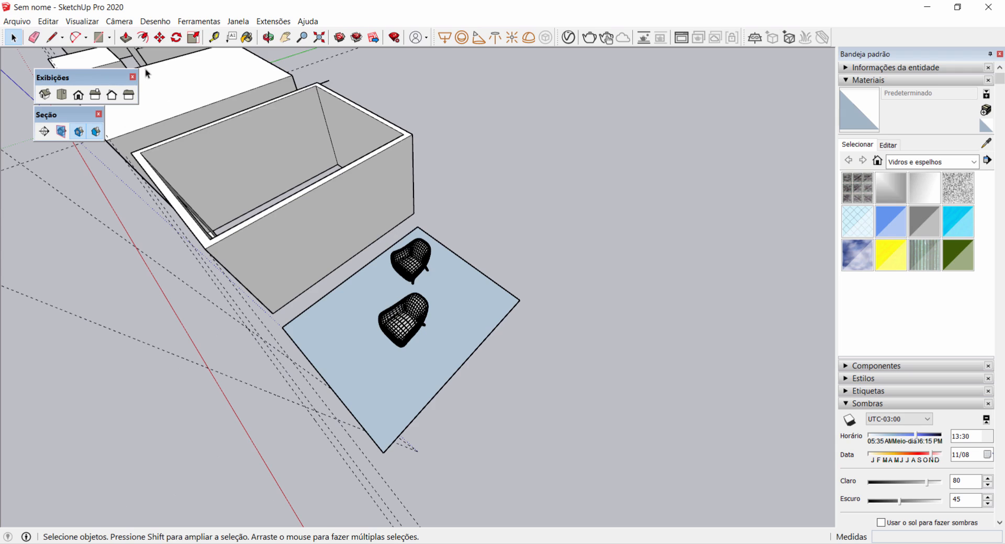
pyautogui.click(55, 24)
pyautogui.click(118, 127)
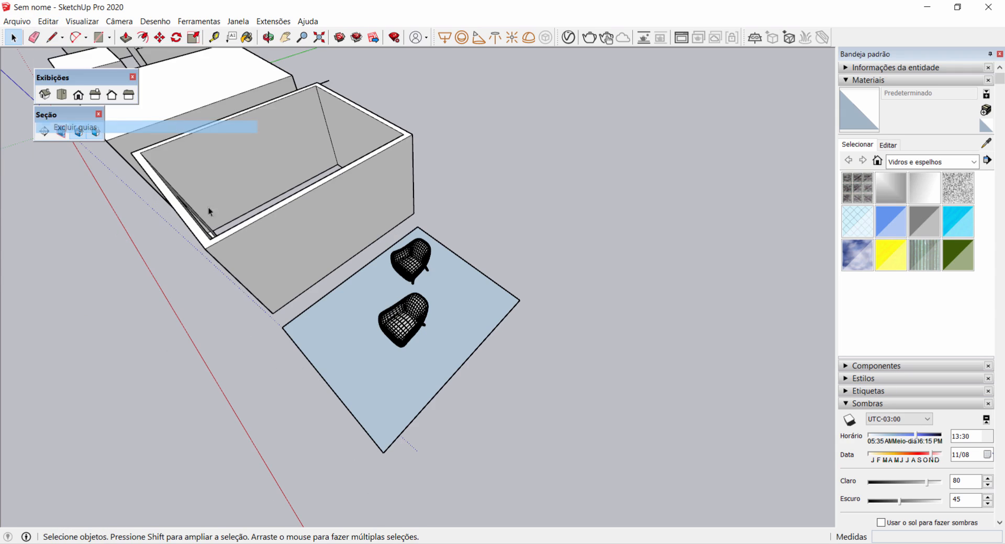
# Step: Use the Tape Measure tool from the blue rectangle's outer long edge to a point inside it, without creating a guide
pyautogui.moveTo(282, 291); pyautogui.dragTo(800, 399, button='middle')
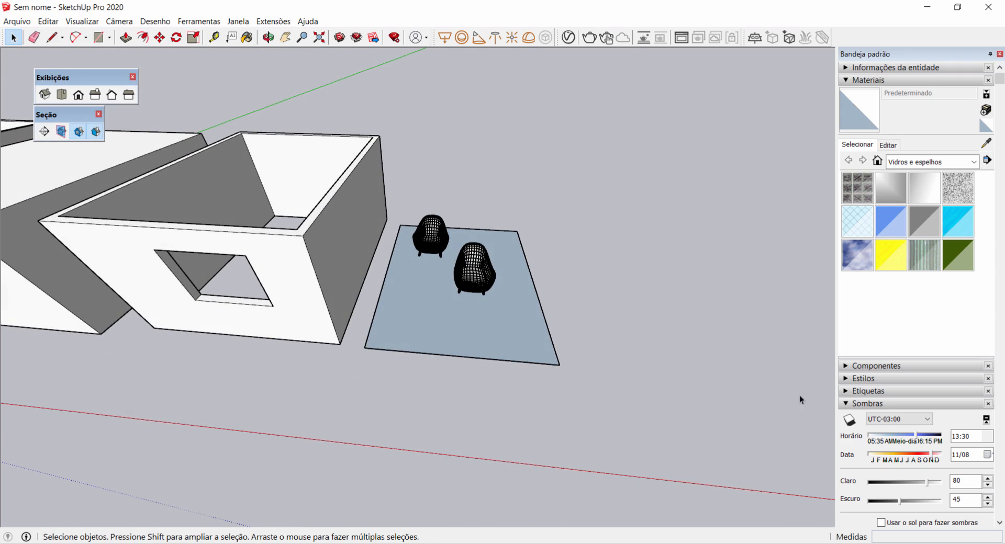
pyautogui.click(214, 37)
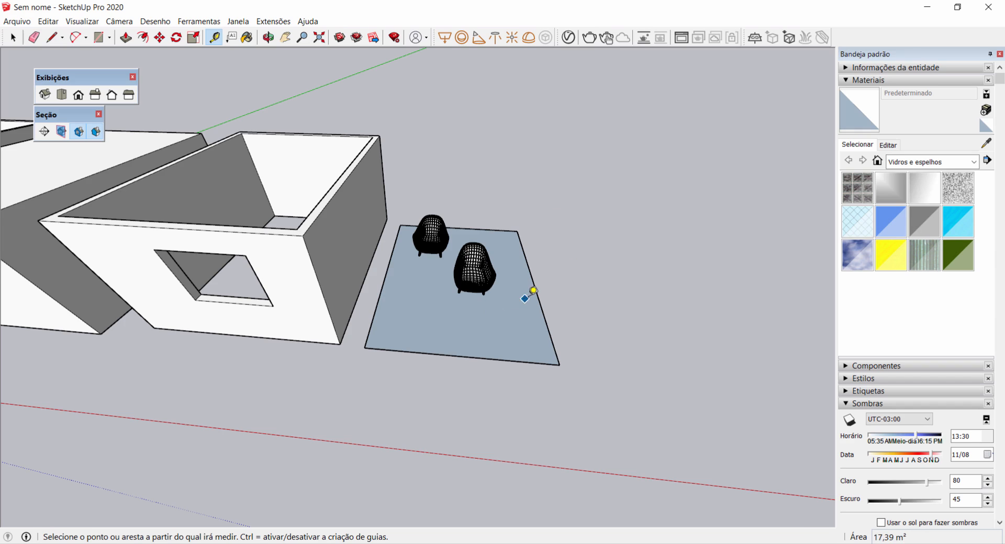
pyautogui.scroll(2, 530, 296)
pyautogui.click(566, 364)
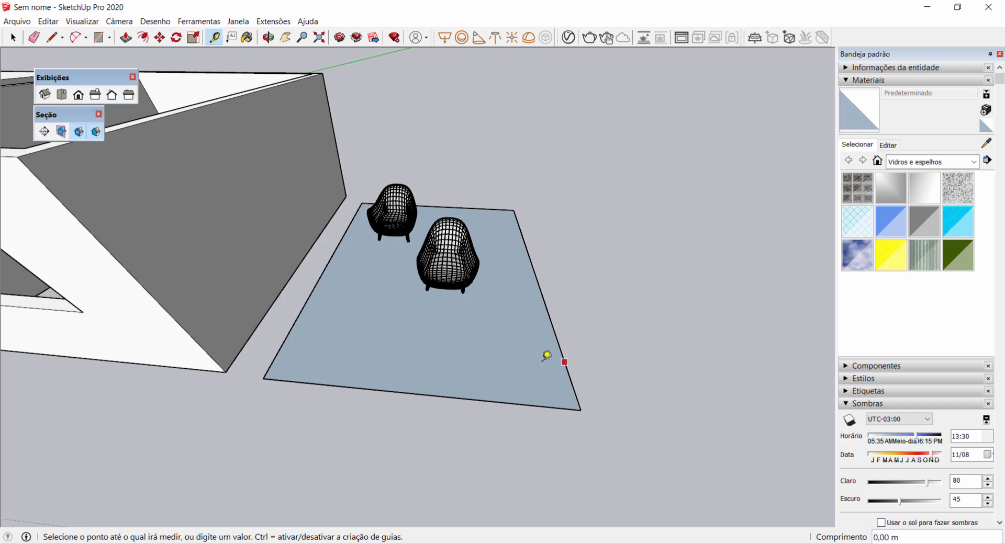
pyautogui.click(482, 348)
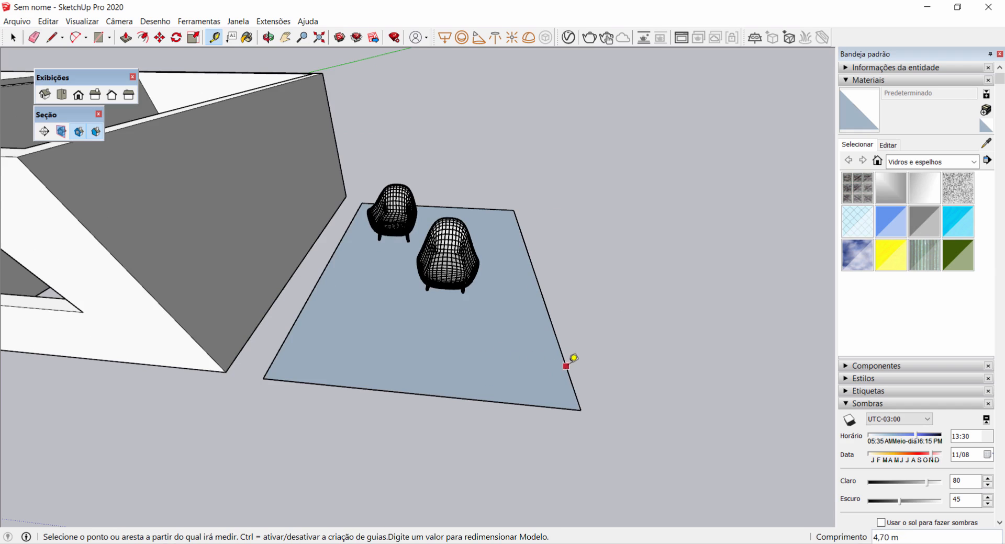
# Step: Create a guide line parallel to the blue rectangle's outer long edge, crossing the rectangle beside the nearer armchair
pyautogui.moveTo(568, 360); pyautogui.dragTo(554, 382, button='middle')
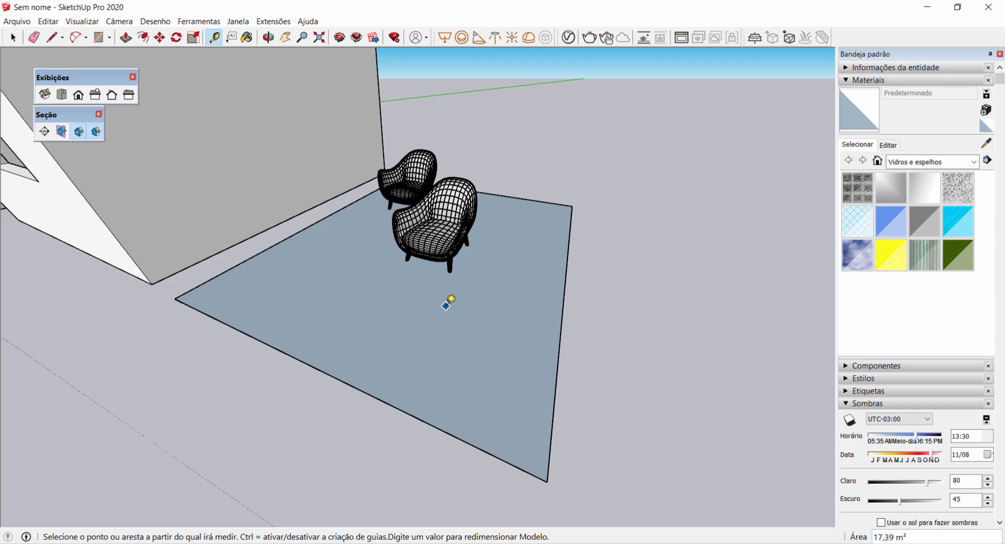
pyautogui.click(557, 379)
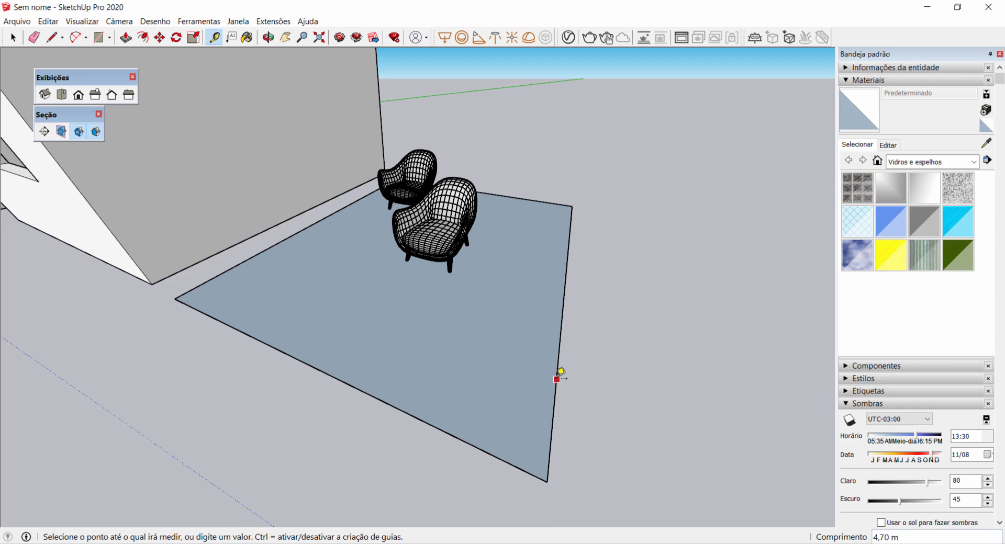
pyautogui.scroll(-4, 443, 278)
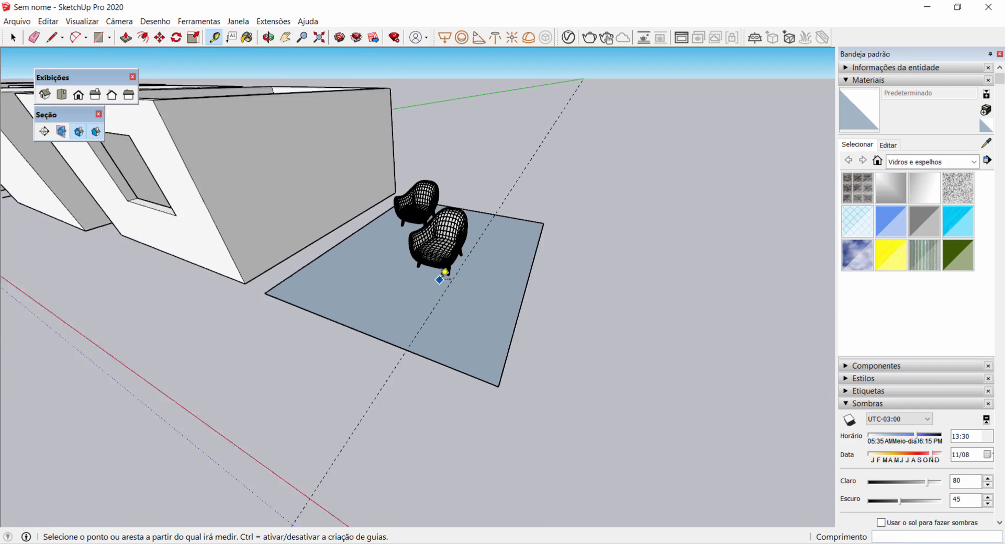
pyautogui.moveTo(442, 279); pyautogui.dragTo(491, 353, button='middle')
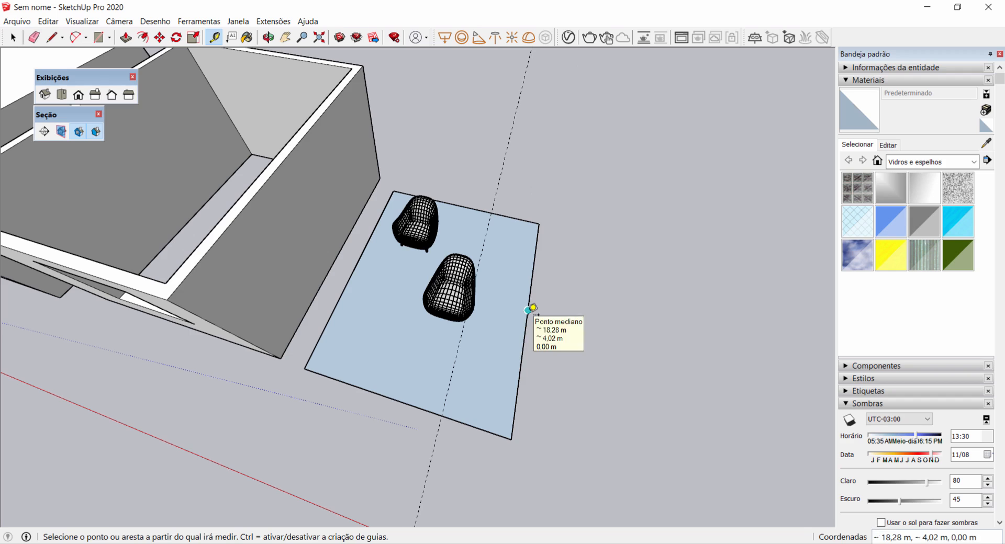
pyautogui.click(527, 310)
pyautogui.press('space')
pyautogui.scroll(-2, 499, 314)
pyautogui.scroll(-2, 497, 321)
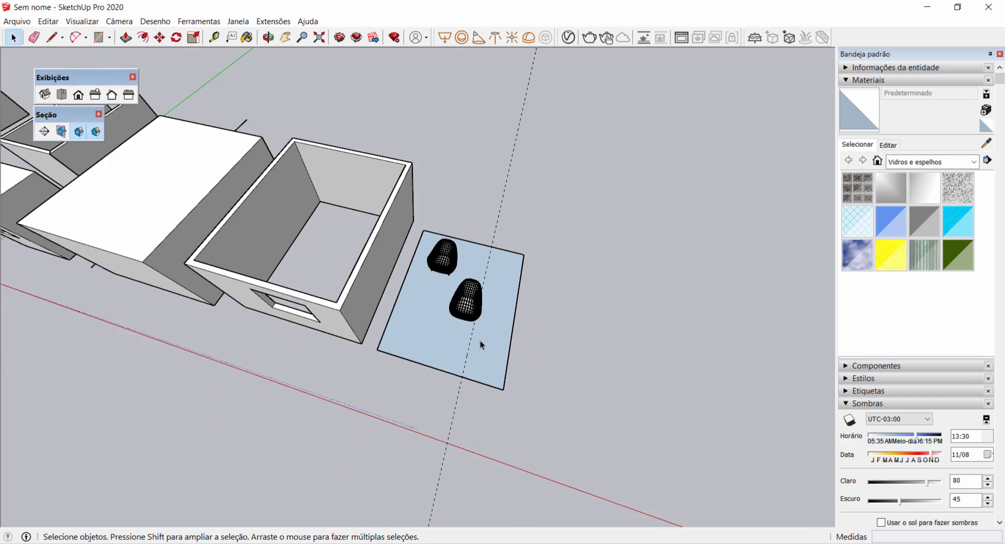
pyautogui.scroll(2, 479, 341)
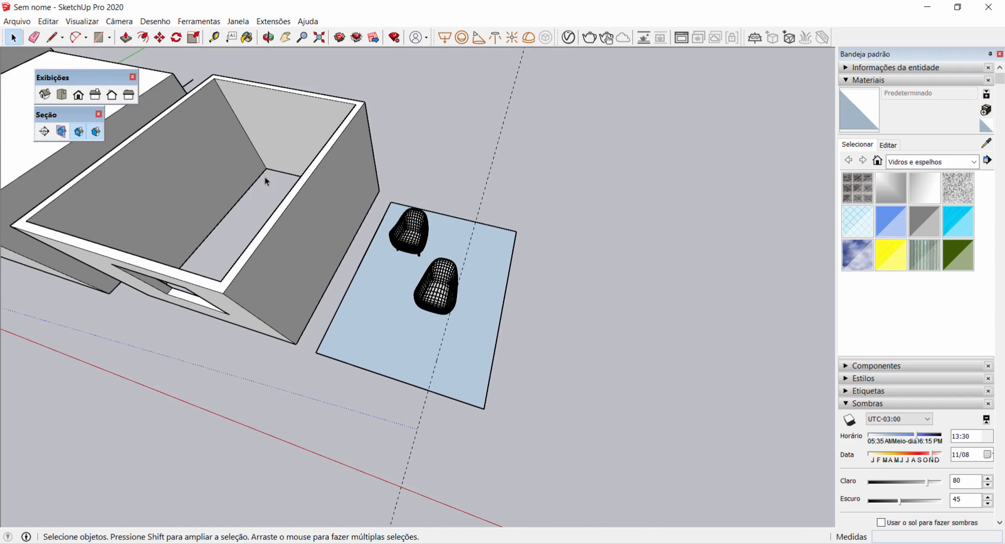
# Step: Create a guide about 1.23 m long from the blue rectangle's near outer corner diagonally to a point inside it with the Tape Measure
pyautogui.click(215, 39)
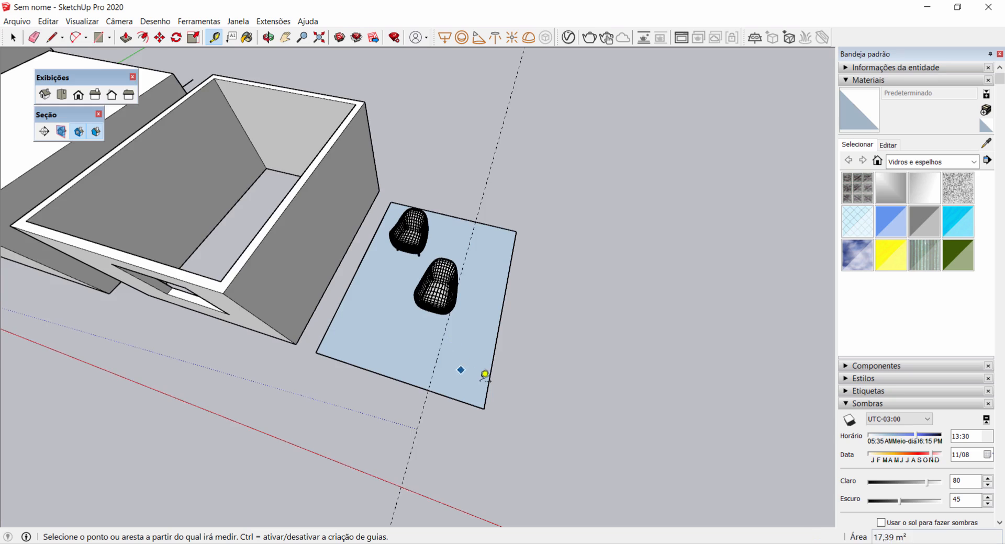
pyautogui.scroll(1, 481, 373)
pyautogui.scroll(2, 481, 362)
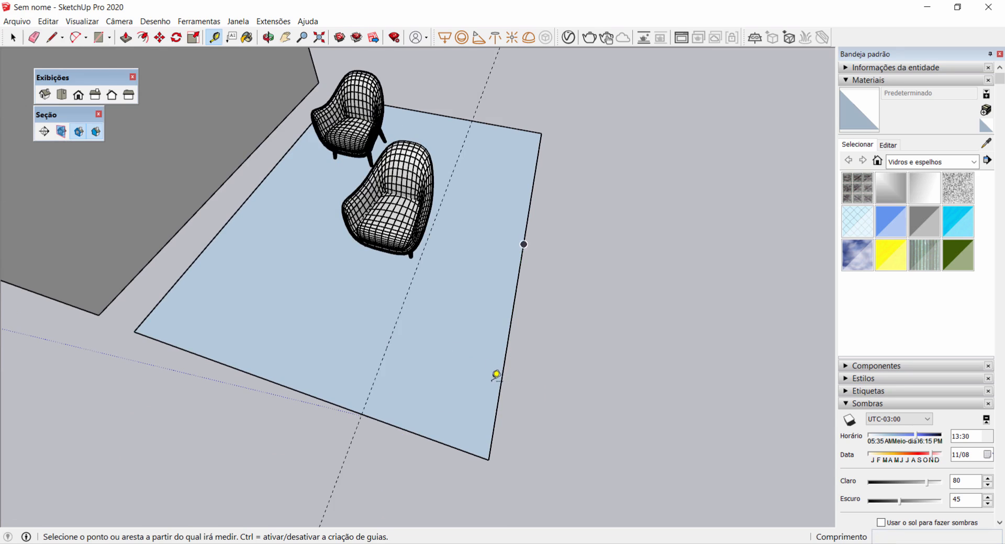
pyautogui.scroll(-2, 428, 347)
pyautogui.scroll(2, 466, 343)
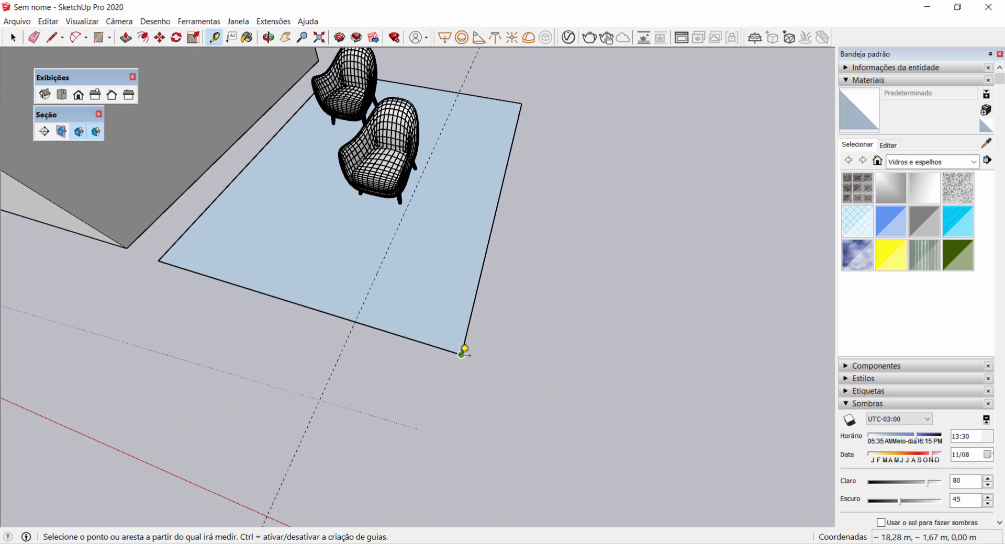
pyautogui.scroll(2, 463, 351)
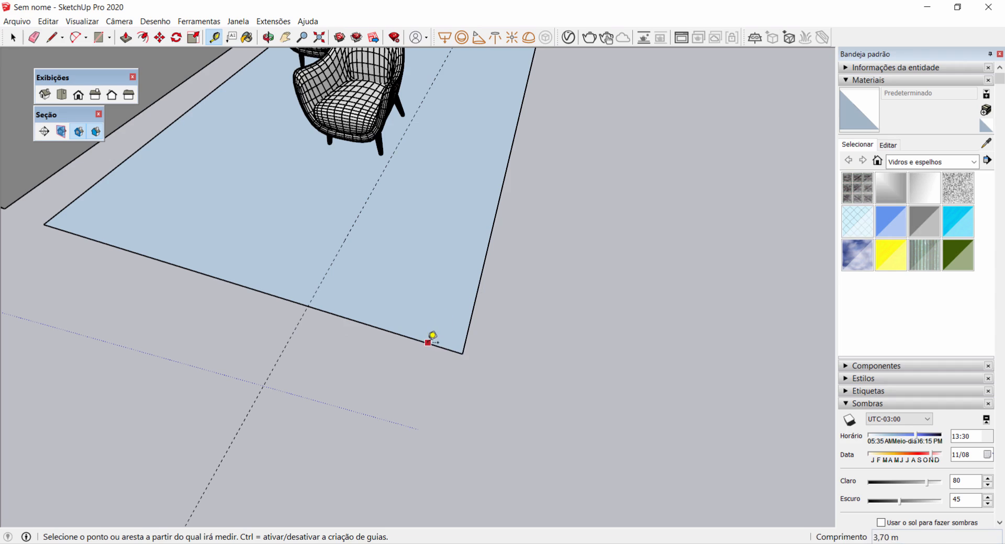
pyautogui.click(462, 354)
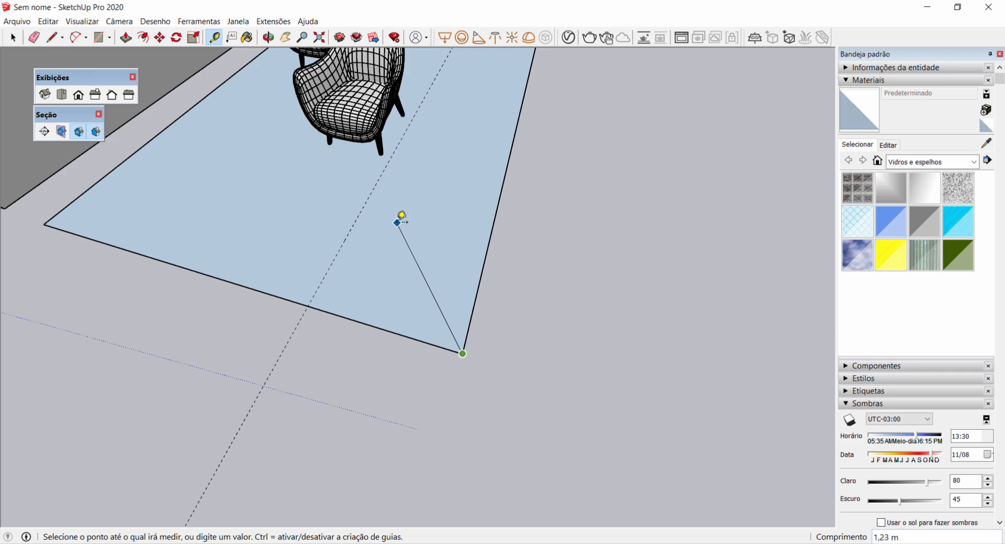
pyautogui.click(397, 222)
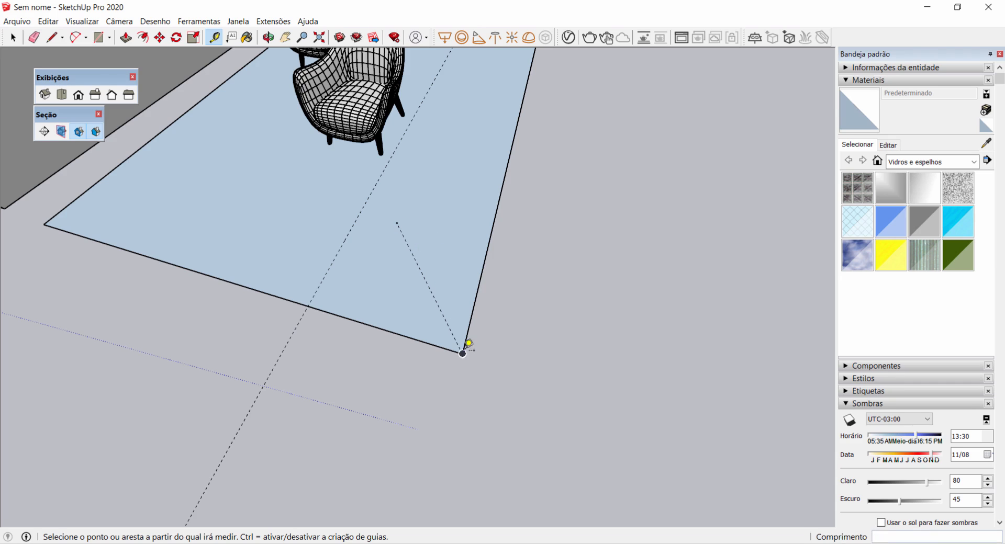
# Step: Create a guide line parallel to the blue rectangle's near short edge, about 0.62 m inside it
pyautogui.scroll(1, 398, 225)
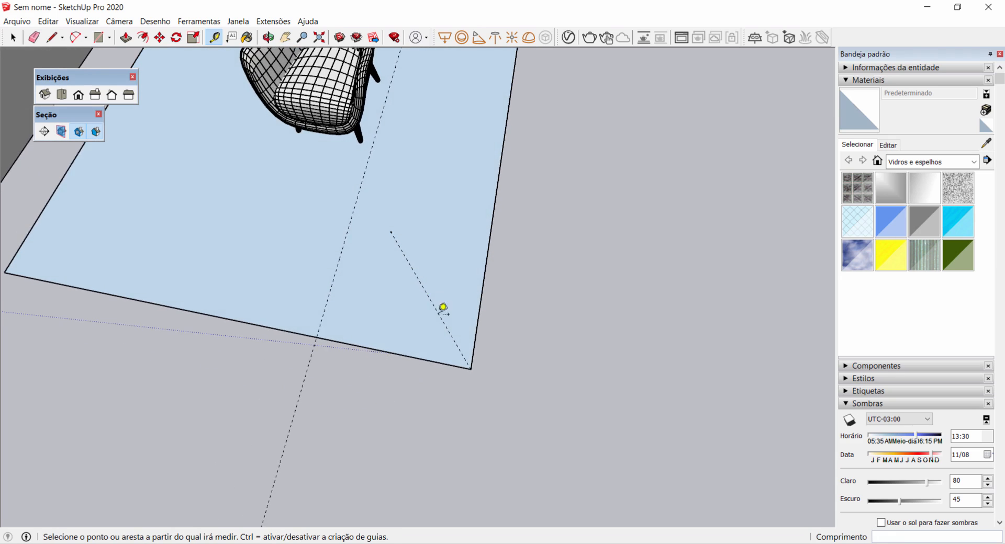
pyautogui.scroll(2, 397, 228)
pyautogui.scroll(2, 395, 225)
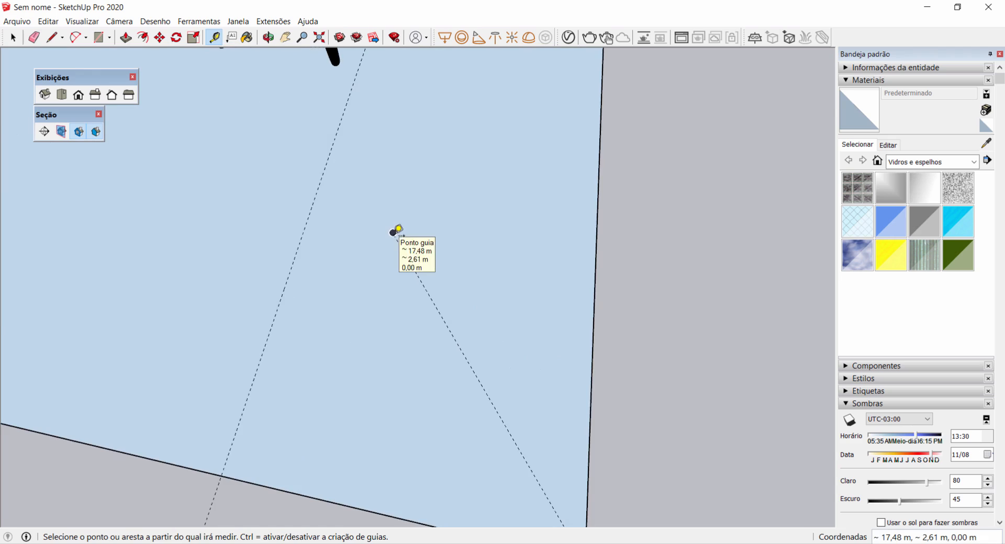
pyautogui.scroll(-4, 396, 238)
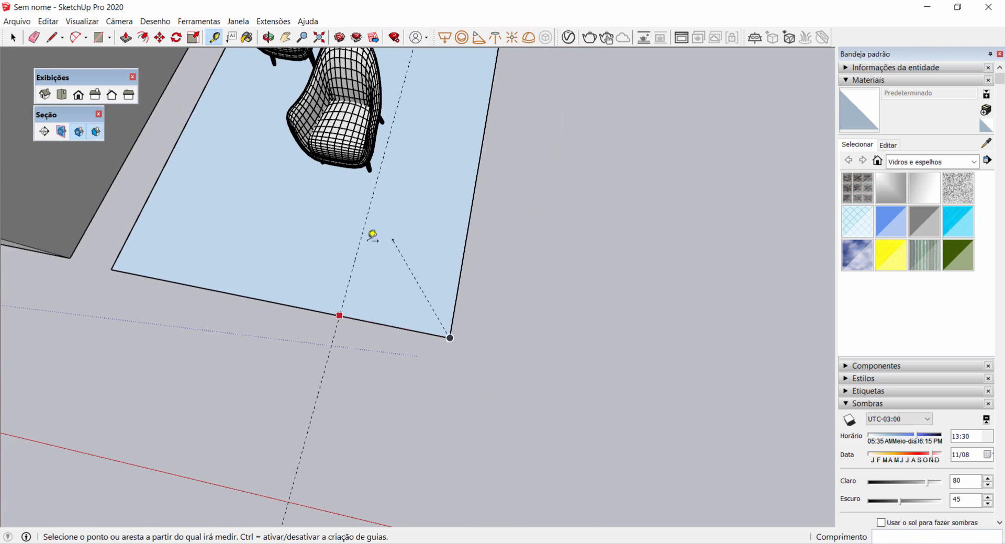
pyautogui.scroll(-3, 382, 188)
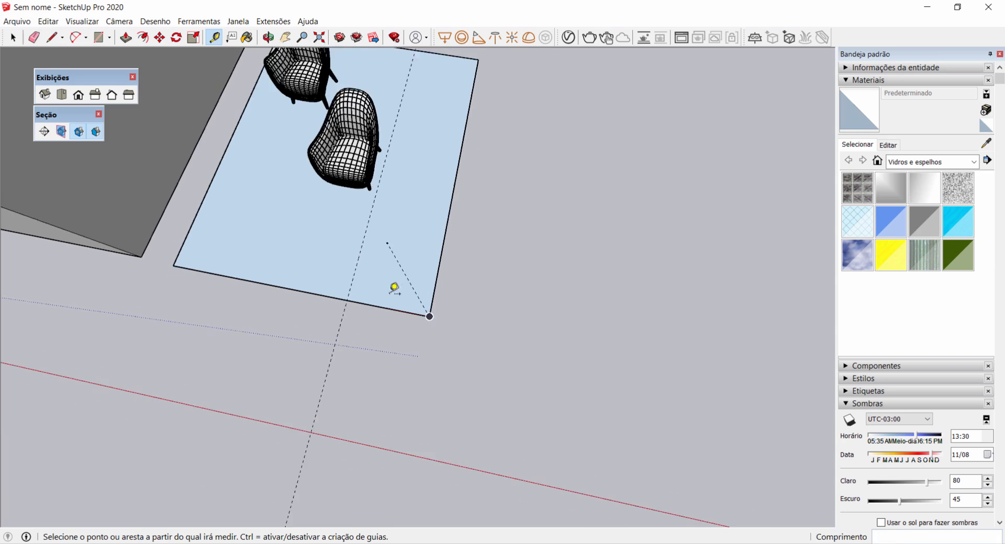
pyautogui.moveTo(393, 287); pyautogui.dragTo(388, 207, button='middle')
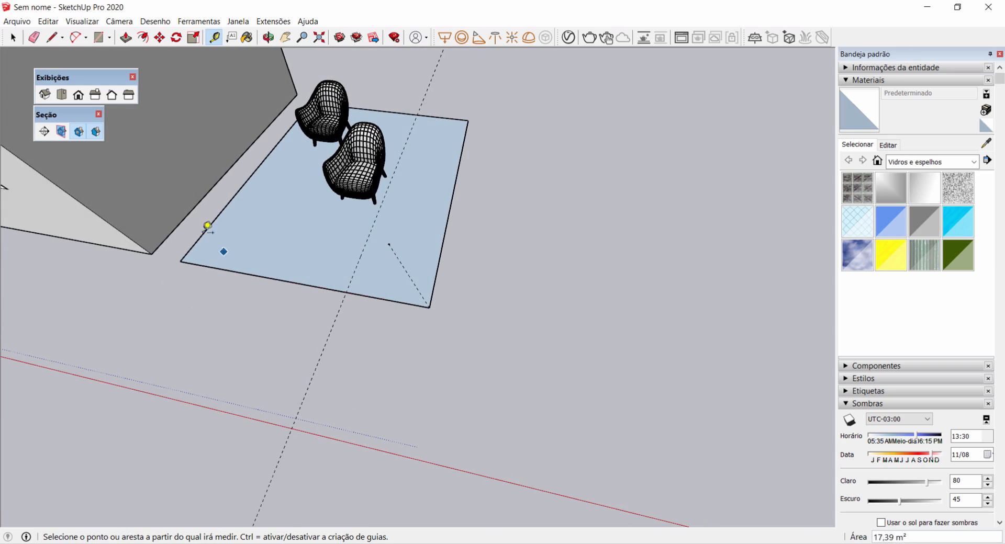
pyautogui.moveTo(205, 251); pyautogui.dragTo(180, 276)
pyautogui.moveTo(180, 276); pyautogui.dragTo(183, 271, button='middle')
pyautogui.scroll(2, 222, 242)
pyautogui.moveTo(266, 245); pyautogui.dragTo(213, 264, button='middle')
pyautogui.scroll(1, 243, 251)
pyautogui.click(243, 252)
pyautogui.click(282, 213)
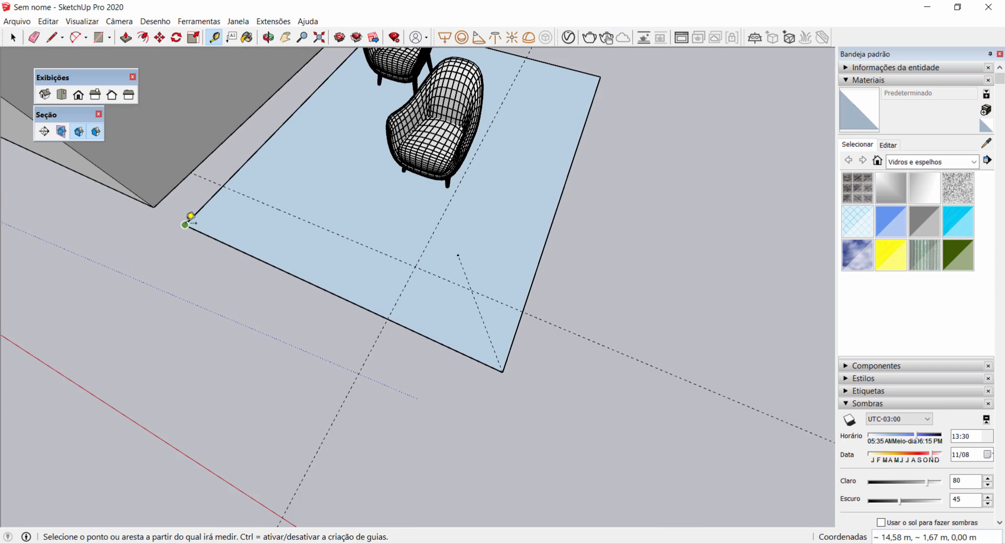
pyautogui.click(196, 210)
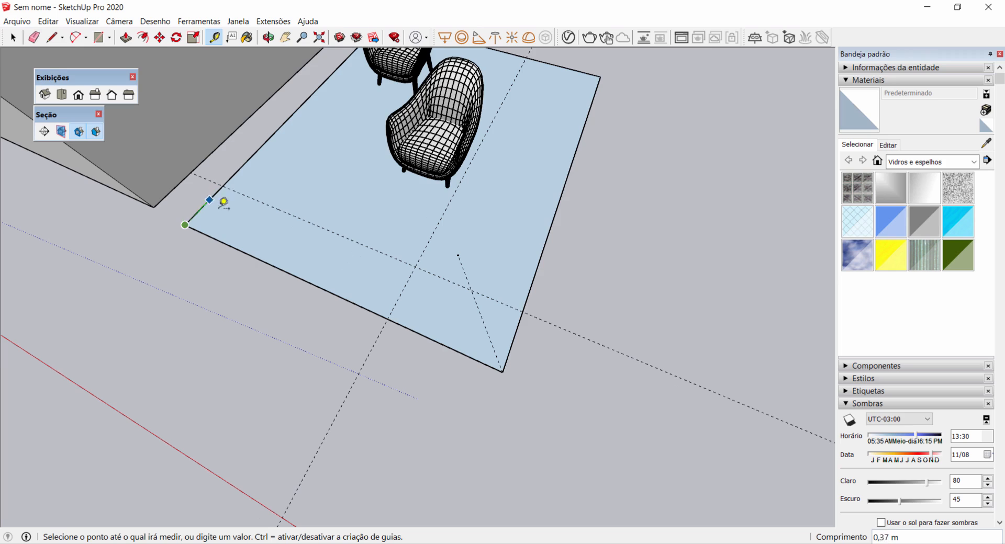
pyautogui.press('space')
pyautogui.scroll(-1, 241, 211)
pyautogui.scroll(-1, 238, 225)
pyautogui.scroll(2, 238, 225)
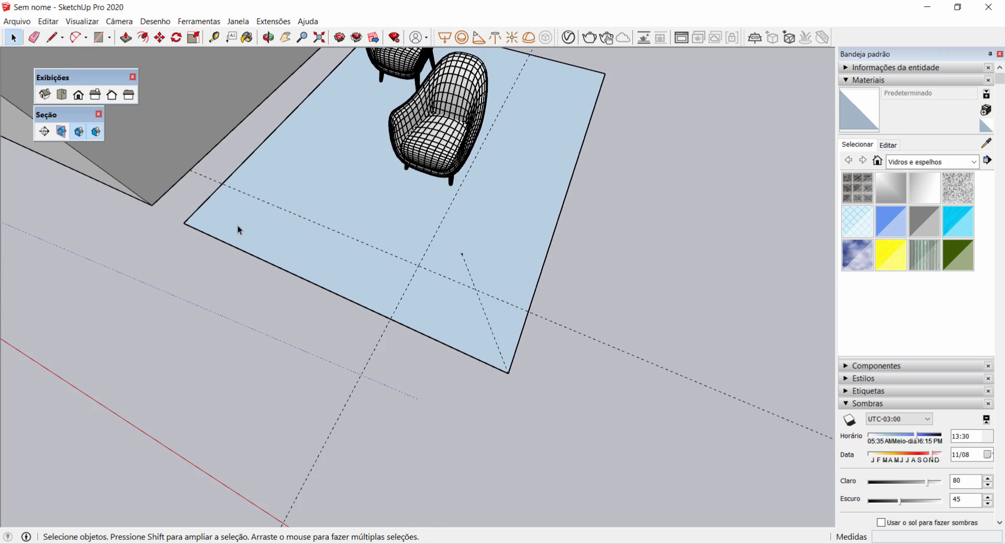
# Step: Place a guide point on the blue rectangle's inner long edge, about 1 m from its near corner, and leave the Tape Measure
pyautogui.press('t')
pyautogui.scroll(1, 210, 214)
pyautogui.scroll(1, 187, 205)
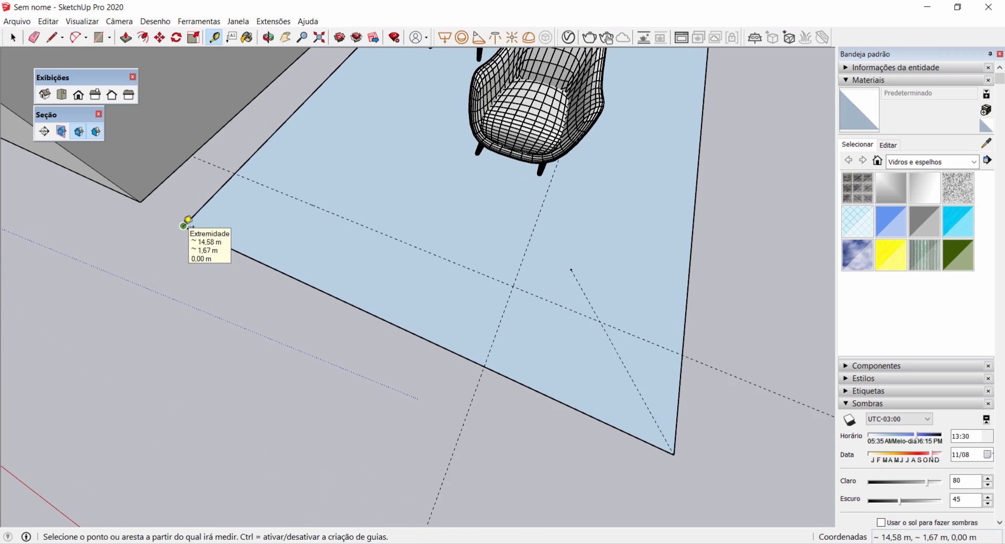
pyautogui.click(184, 226)
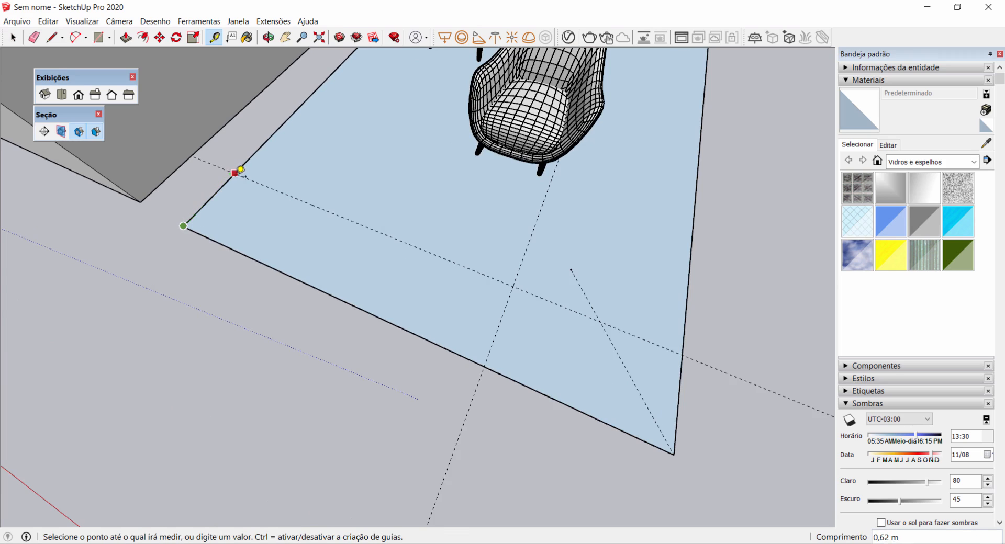
pyautogui.click(262, 139)
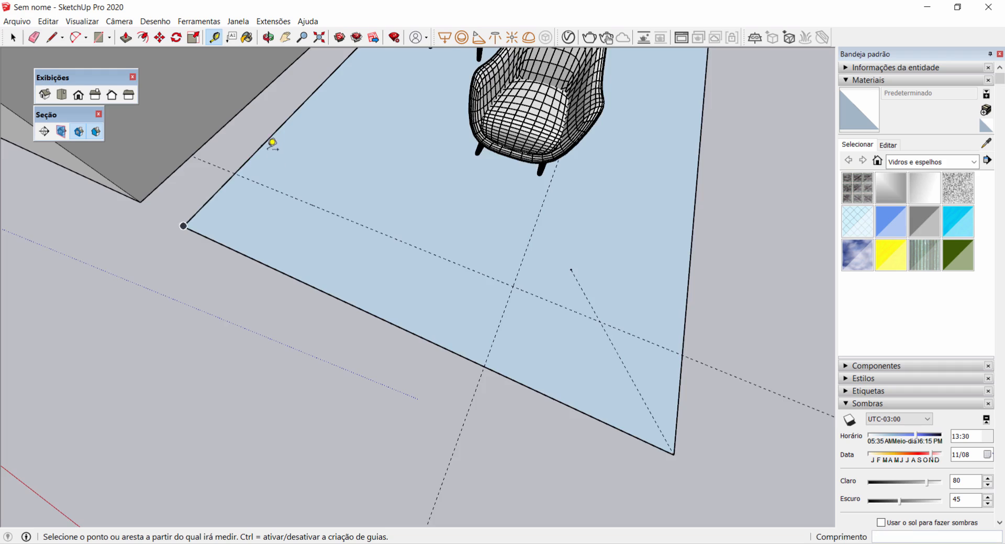
pyautogui.scroll(3, 265, 140)
pyautogui.scroll(2, 240, 136)
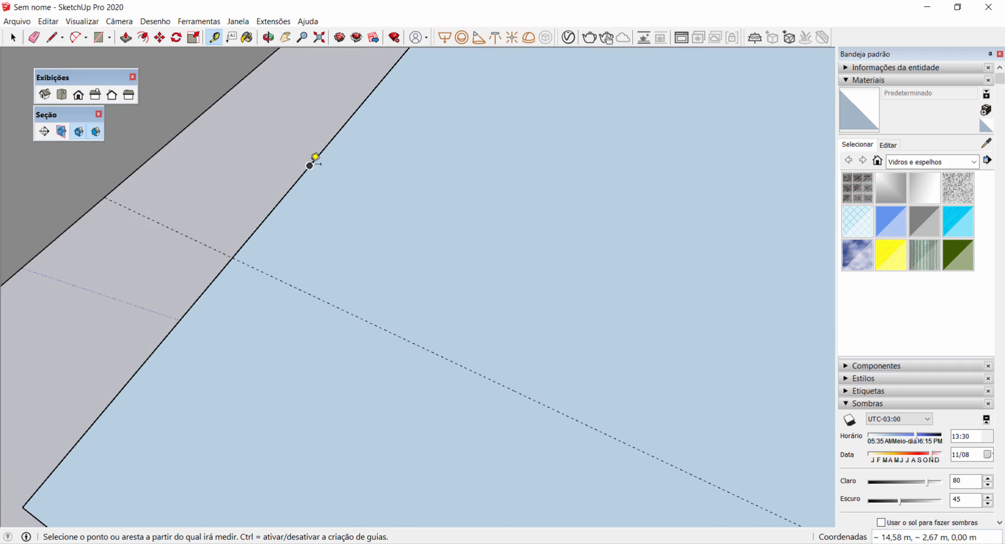
pyautogui.scroll(-10, 359, 183)
pyautogui.press('space')
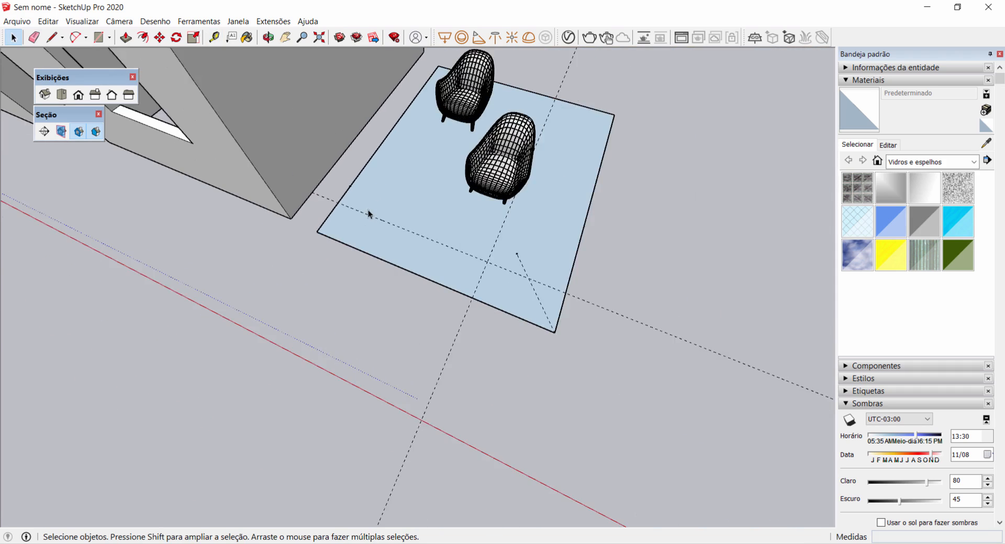
# Step: Delete all guide lines and guide points from the model
pyautogui.keyDown('shift'); pyautogui.moveTo(398, 188); pyautogui.dragTo(370, 249, button='middle'); pyautogui.keyUp('shift')
pyautogui.scroll(2, 515, 368)
pyautogui.scroll(3, 412, 318)
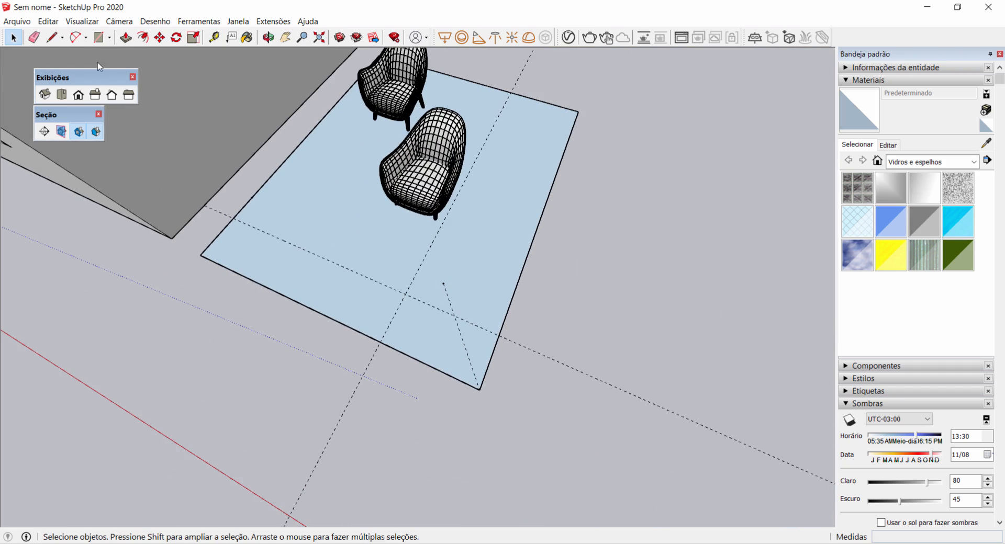
pyautogui.click(48, 21)
pyautogui.click(104, 128)
pyautogui.scroll(-3, 253, 147)
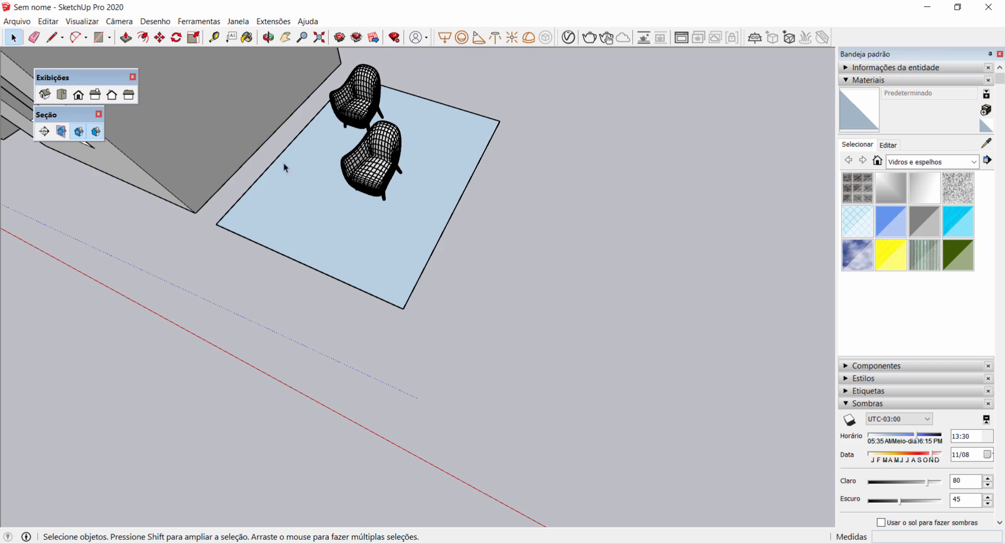
# Step: Attach an area label to the blue rectangle's face with the Text tool, keeping the default text and placing it outside the outer long edge
pyautogui.click(318, 177)
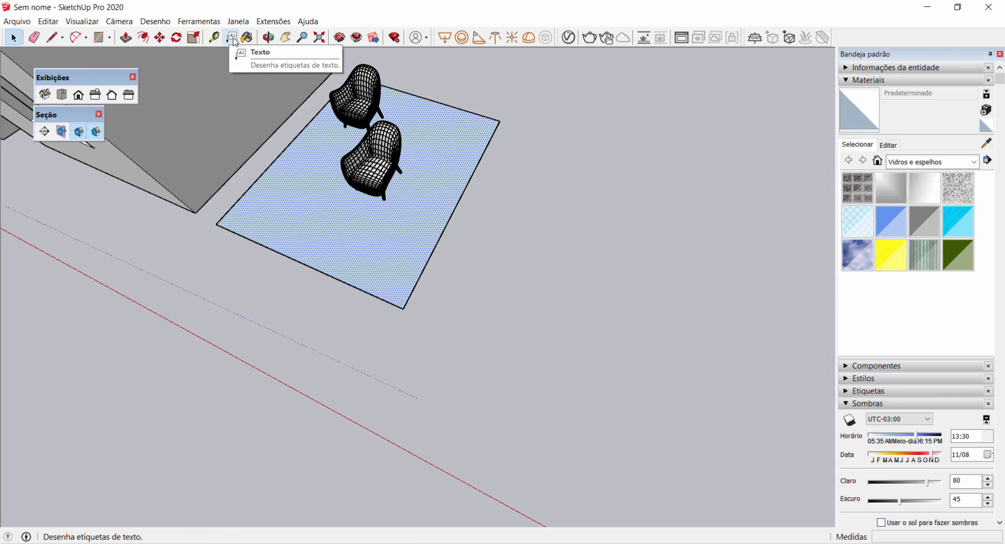
pyautogui.click(233, 40)
pyautogui.click(441, 158)
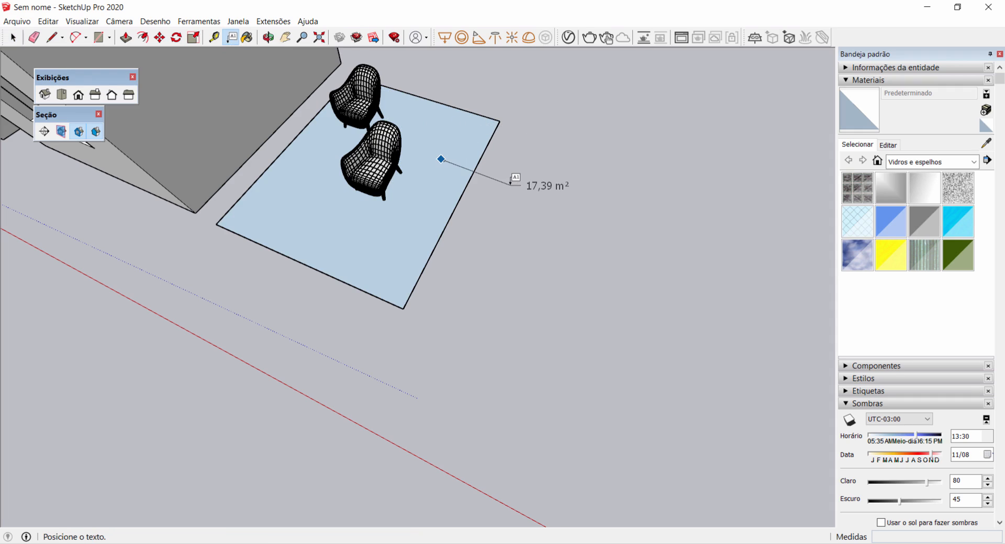
pyautogui.click(510, 184)
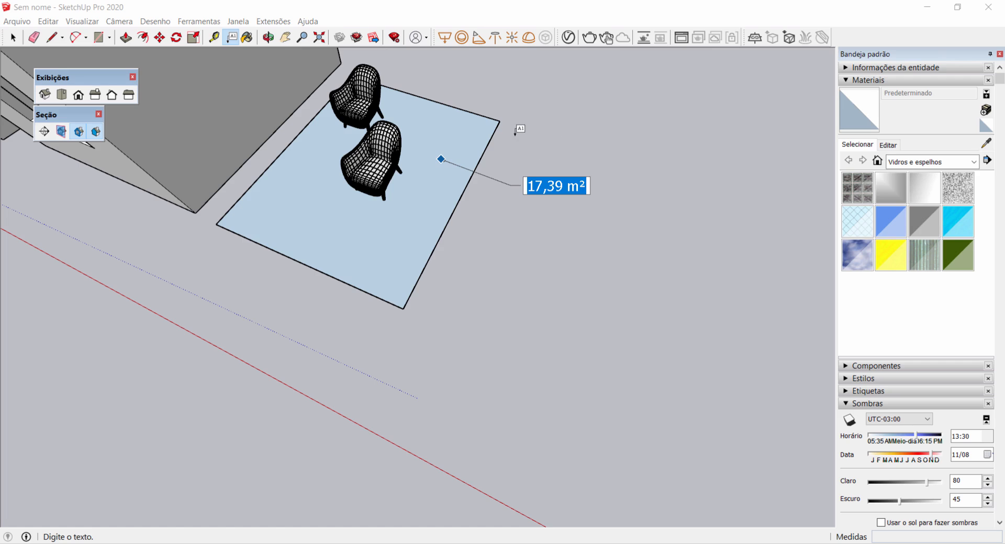
pyautogui.moveTo(516, 132); pyautogui.dragTo(492, 146, button='middle')
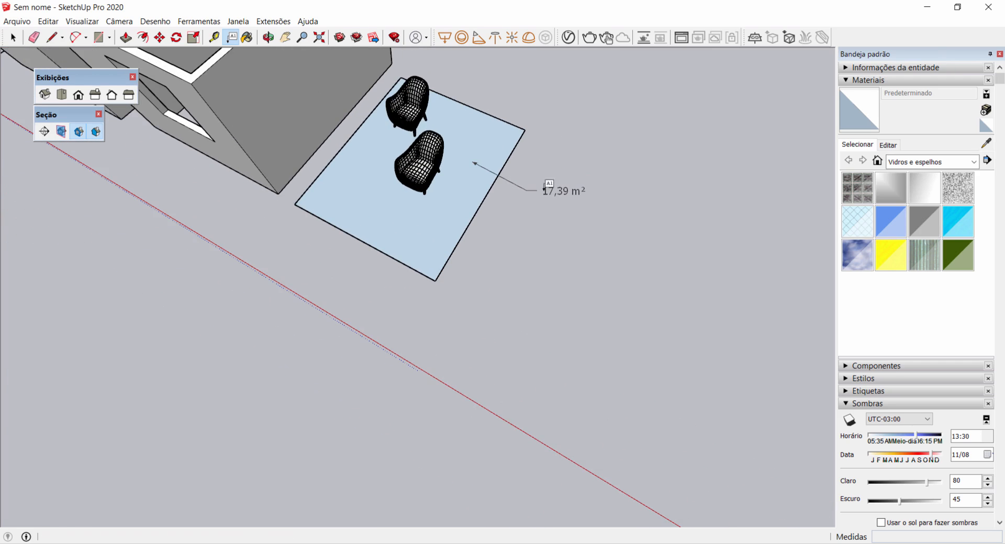
# Step: Examine the area label on the blue rectangle from several angles and distances
pyautogui.moveTo(401, 231); pyautogui.dragTo(525, 180, button='middle')
pyautogui.scroll(3, 521, 184)
pyautogui.scroll(-2, 410, 202)
pyautogui.scroll(-1, 295, 221)
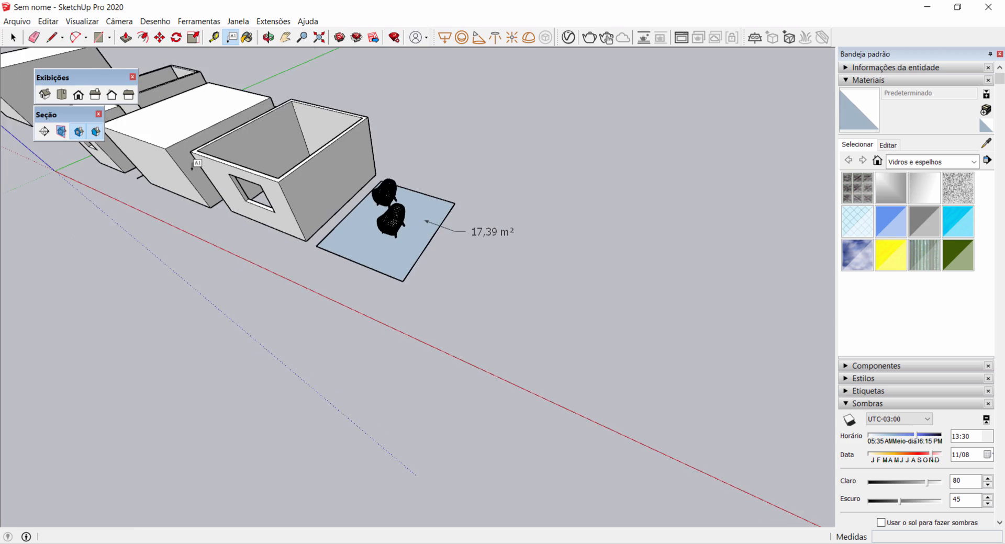
pyautogui.moveTo(184, 124); pyautogui.dragTo(206, 152, button='middle')
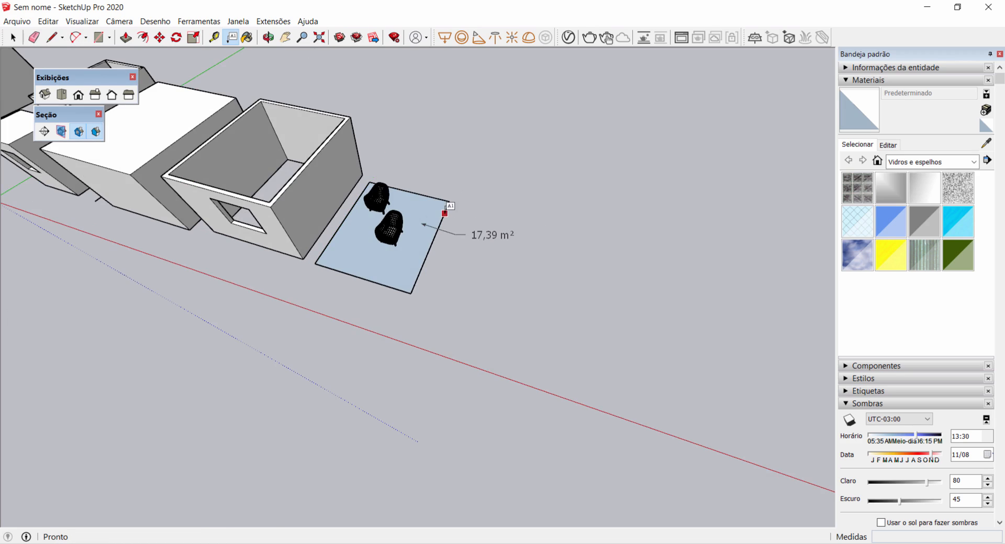
pyautogui.scroll(5, 388, 209)
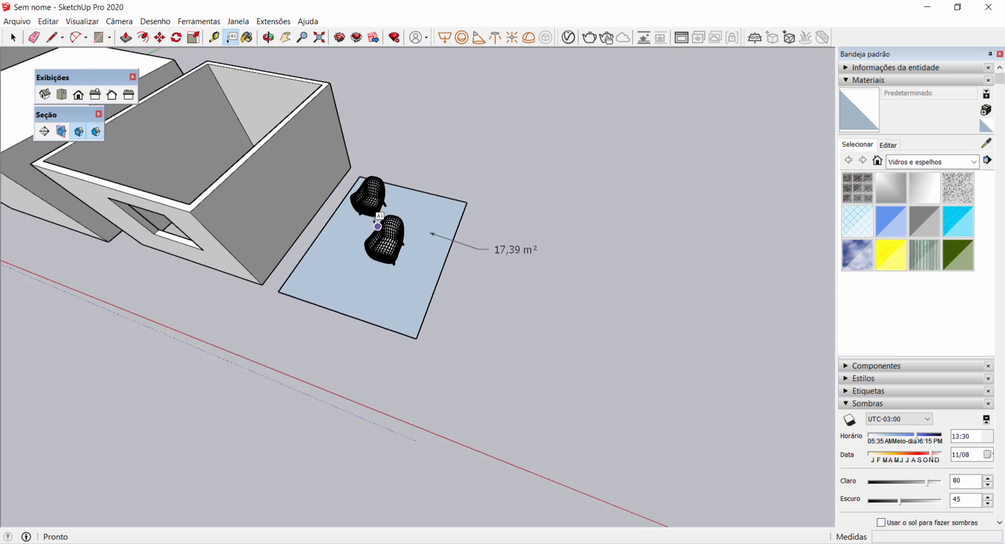
pyautogui.scroll(-2, 346, 226)
pyautogui.scroll(3, 340, 227)
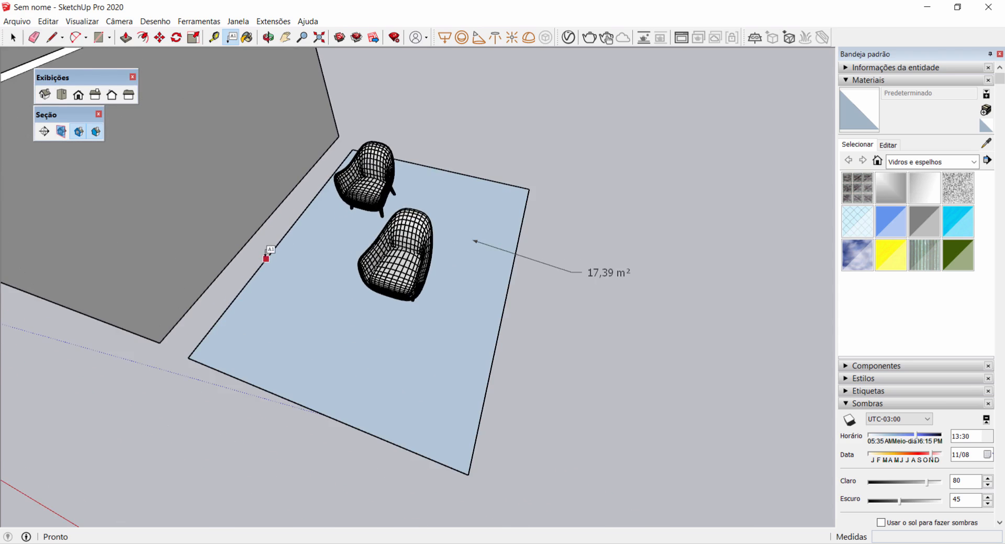
# Step: Remove the area label from the blue rectangle and leave the Text tool
pyautogui.scroll(-2, 265, 253)
pyautogui.scroll(3, 298, 278)
pyautogui.scroll(-2, 334, 322)
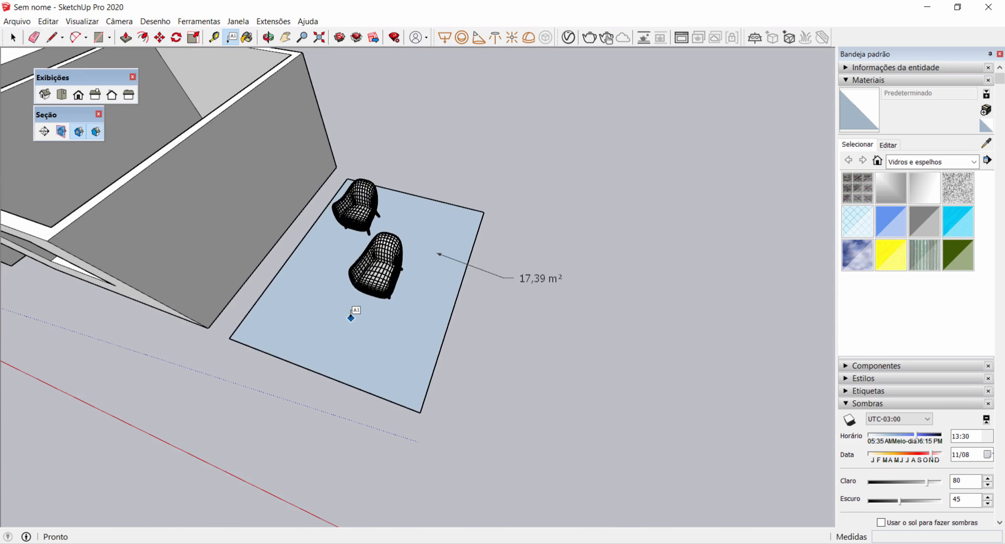
pyautogui.scroll(-1, 350, 314)
pyautogui.press('space')
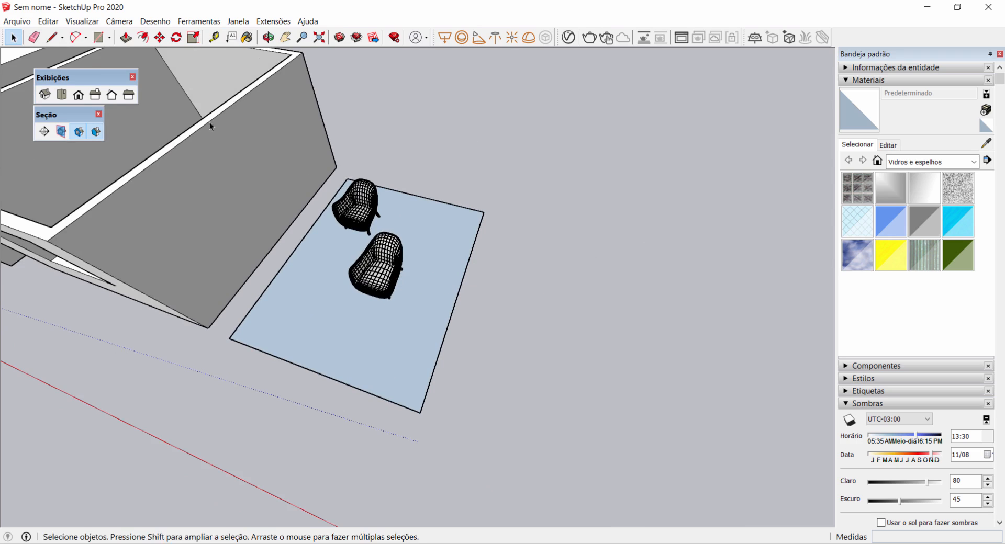
# Step: Attach a length label to the blue rectangle's far short edge with the Text tool, keeping the default text and placing it outside the rectangle
pyautogui.click(232, 38)
pyautogui.click(458, 205)
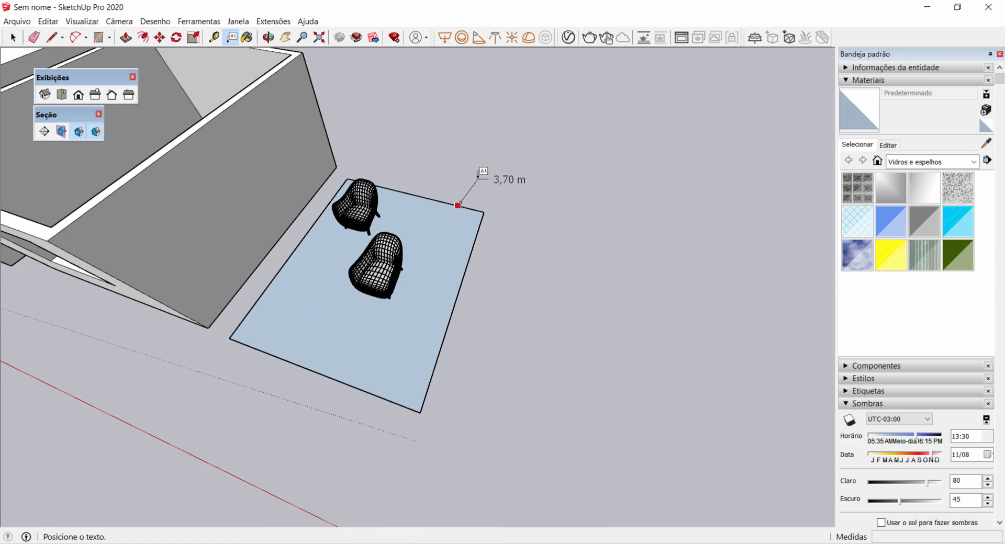
pyautogui.click(505, 159)
pyautogui.click(476, 236)
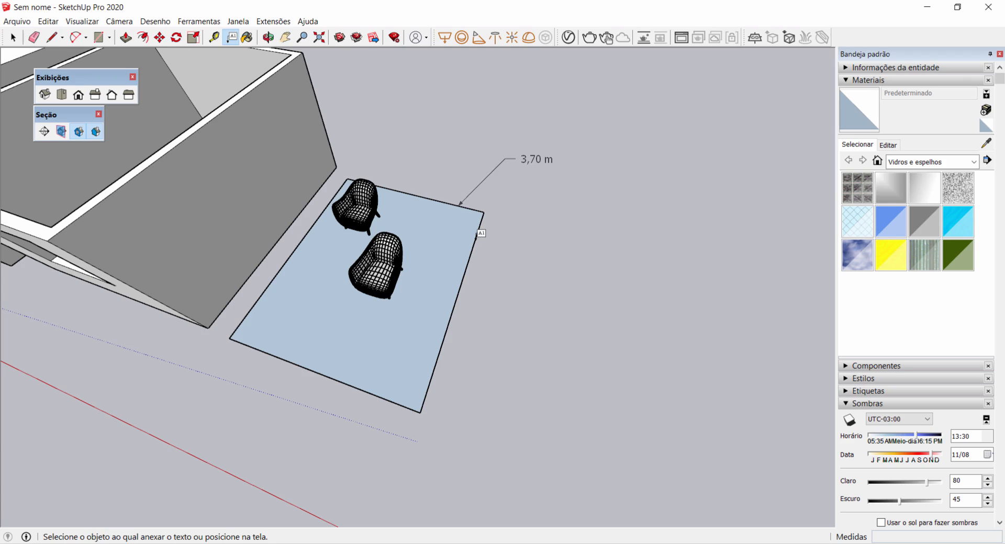
# Step: Attach a length label to the blue rectangle's outer long edge, keeping the default text and placing it outside the rectangle
pyautogui.click(475, 240)
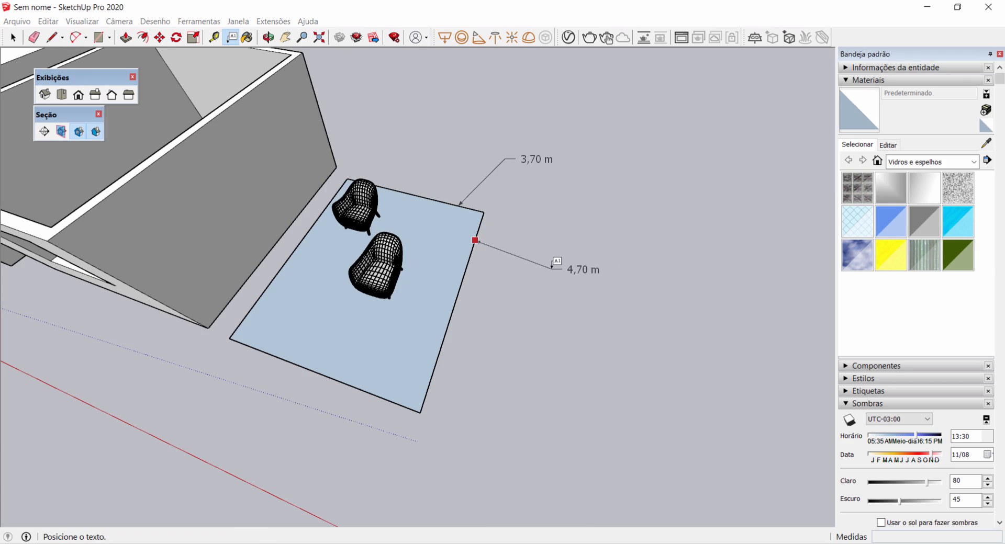
pyautogui.click(559, 268)
pyautogui.click(584, 214)
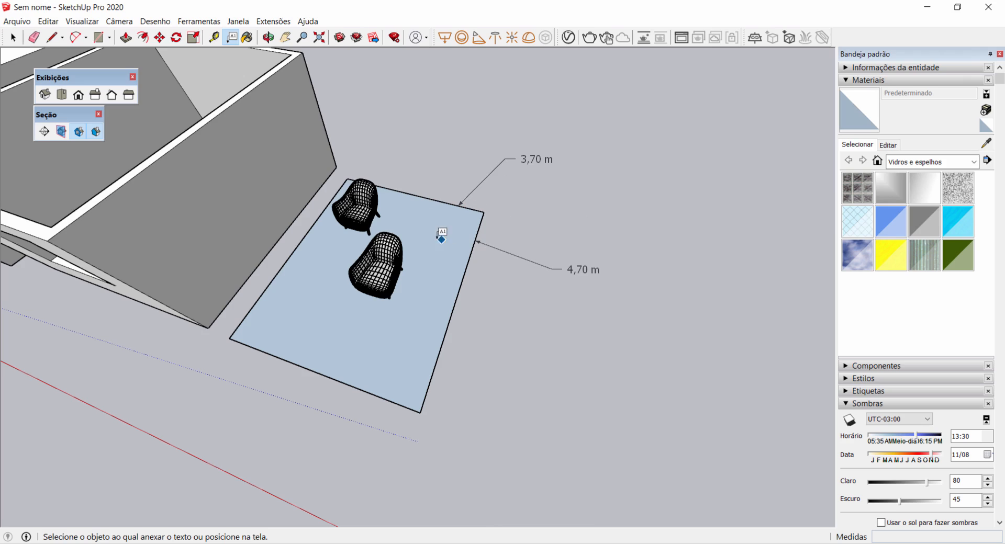
# Step: Attach an area label to the blue rectangle's face, keeping the default text and placing it between the two length labels
pyautogui.click(449, 234)
pyautogui.click(536, 212)
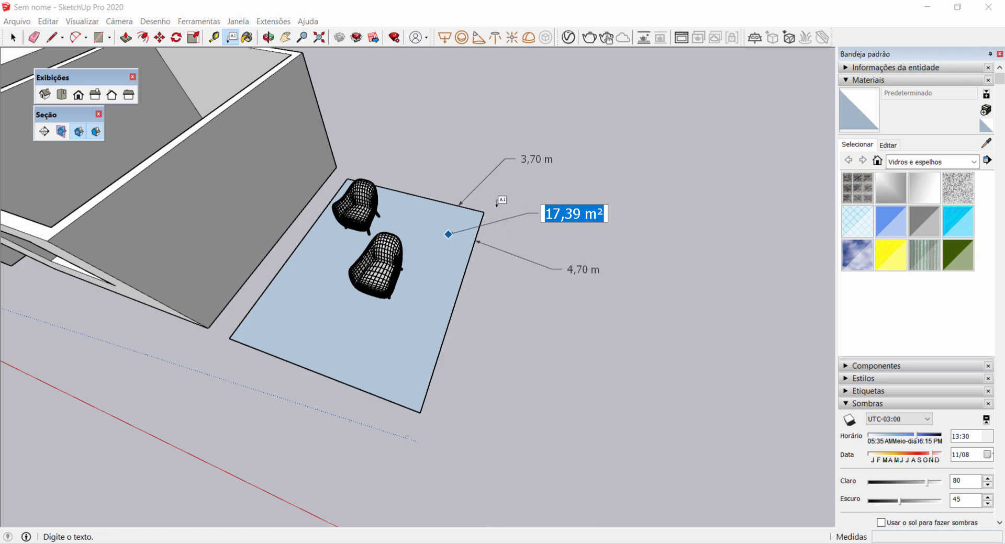
pyautogui.click(653, 168)
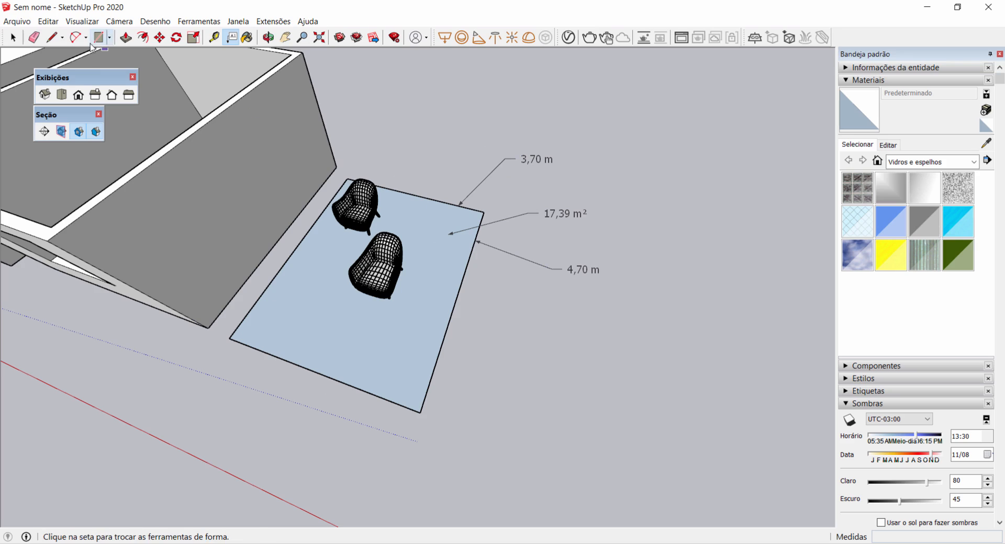
# Step: Activate the Paint Bucket tool, closing the default tray once and bringing it back by activating the tool again
pyautogui.click(250, 38)
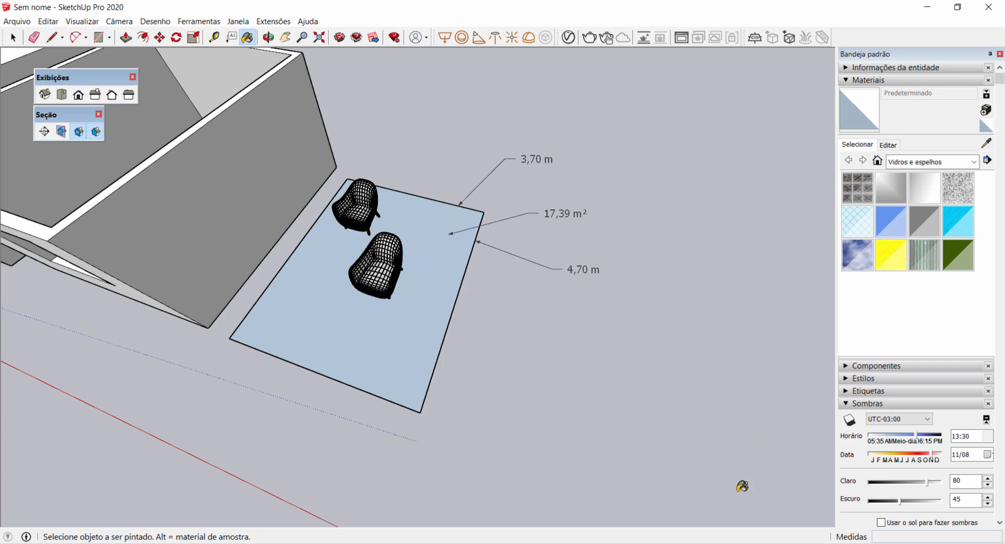
pyautogui.click(999, 54)
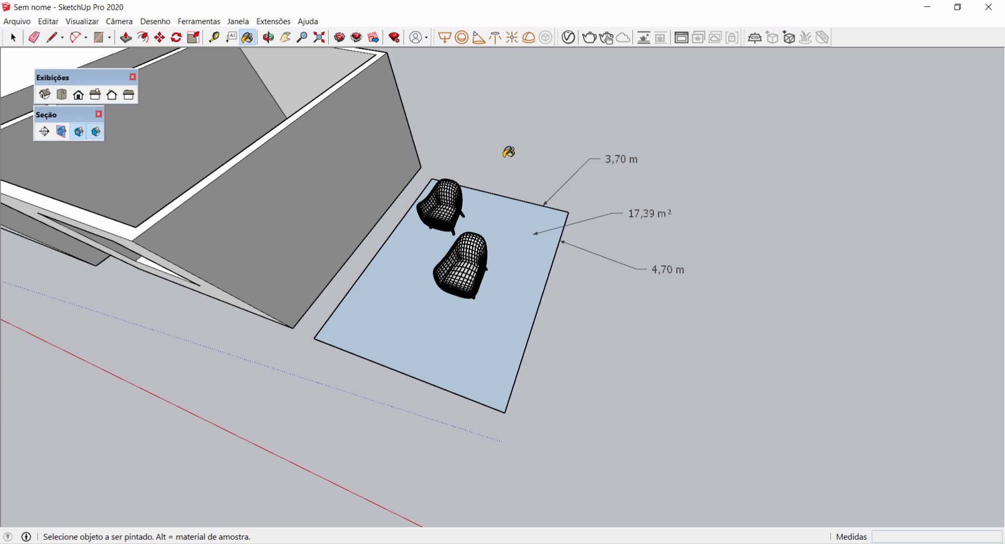
pyautogui.press('b')
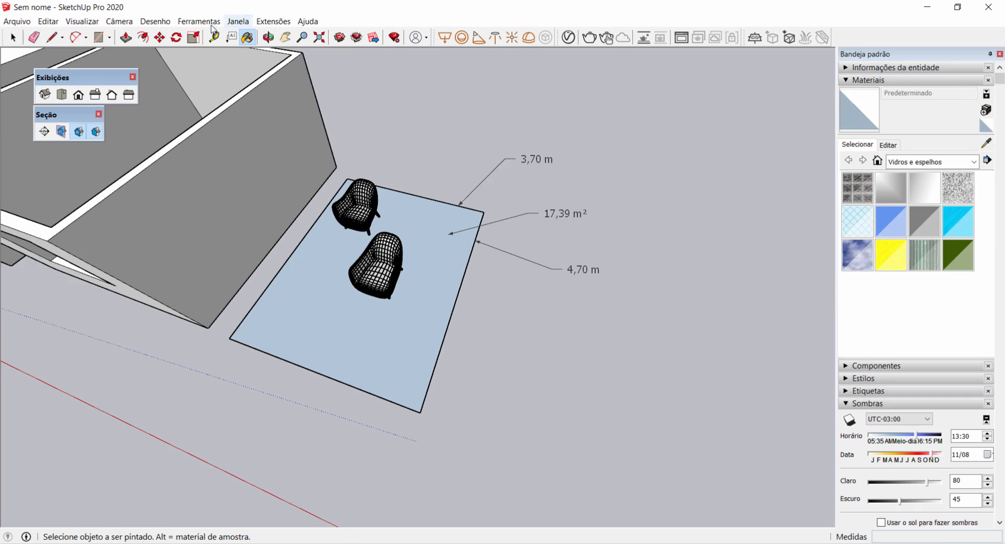
pyautogui.click(248, 37)
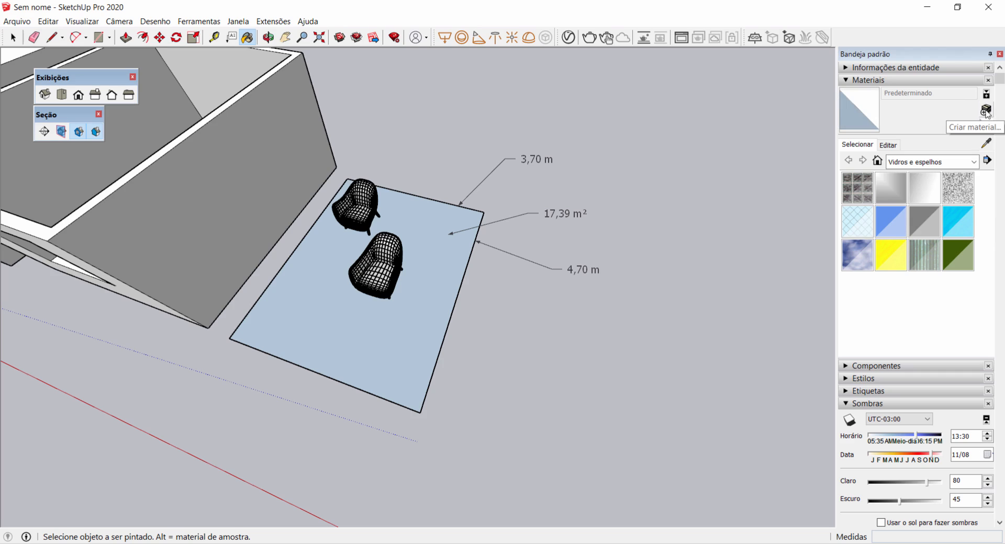
# Step: Start a new material named "piso 1" and pick a light red for it with the Roda de cores colour selector
pyautogui.click(985, 110)
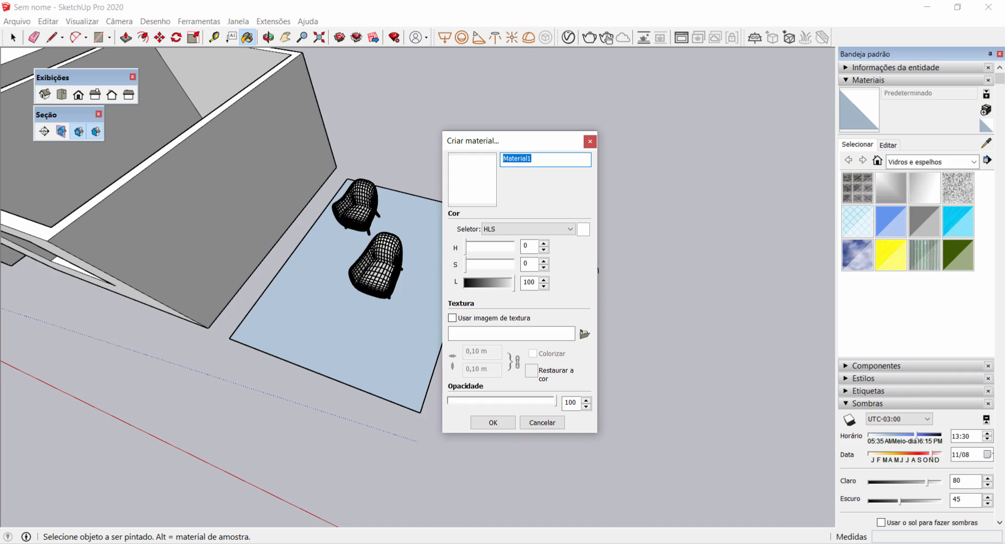
pyautogui.write('piso 1')
pyautogui.moveTo(496, 297)
pyautogui.mouseDown()
pyautogui.moveTo(478, 294)
pyautogui.moveTo(502, 292)
pyautogui.mouseUp()
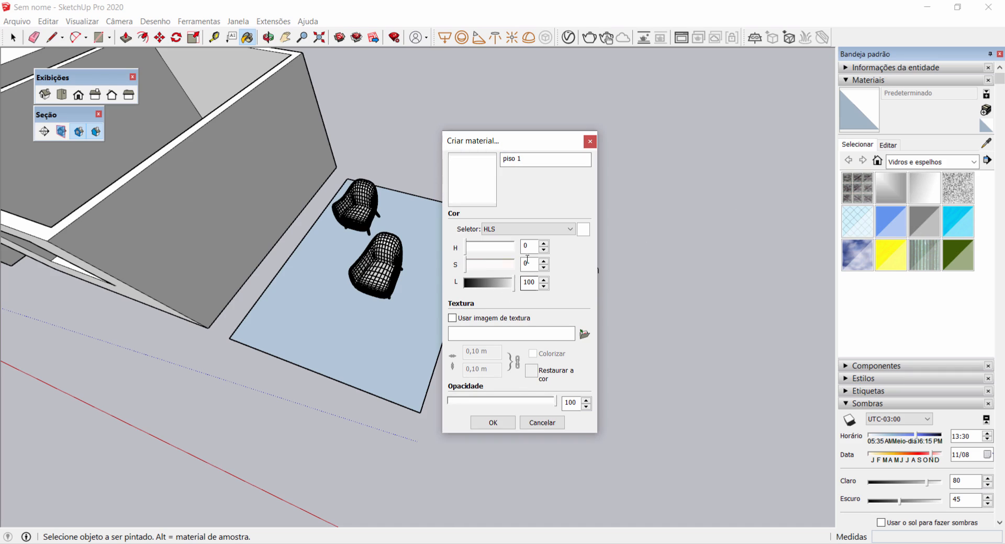
pyautogui.click(526, 230)
pyautogui.click(517, 240)
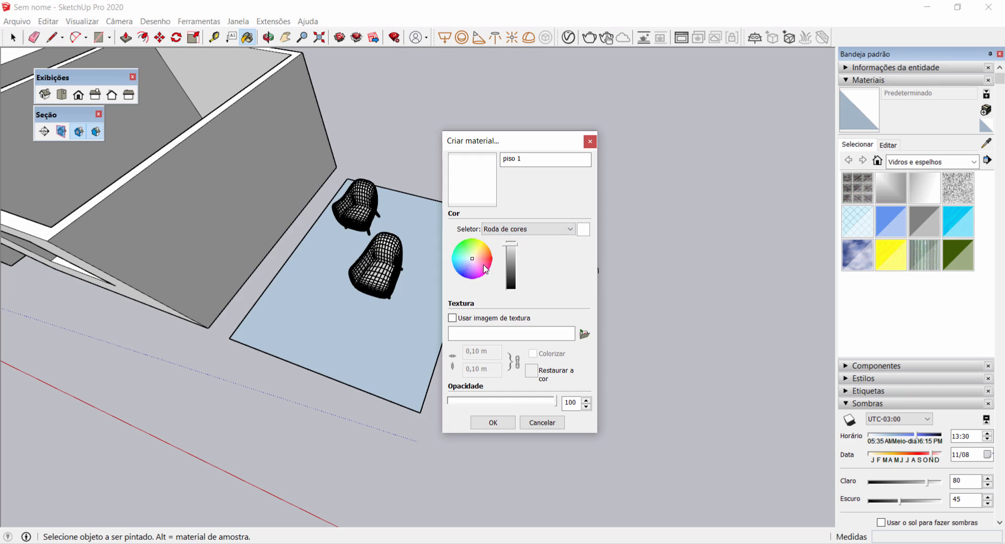
pyautogui.moveTo(483, 266); pyautogui.dragTo(485, 256)
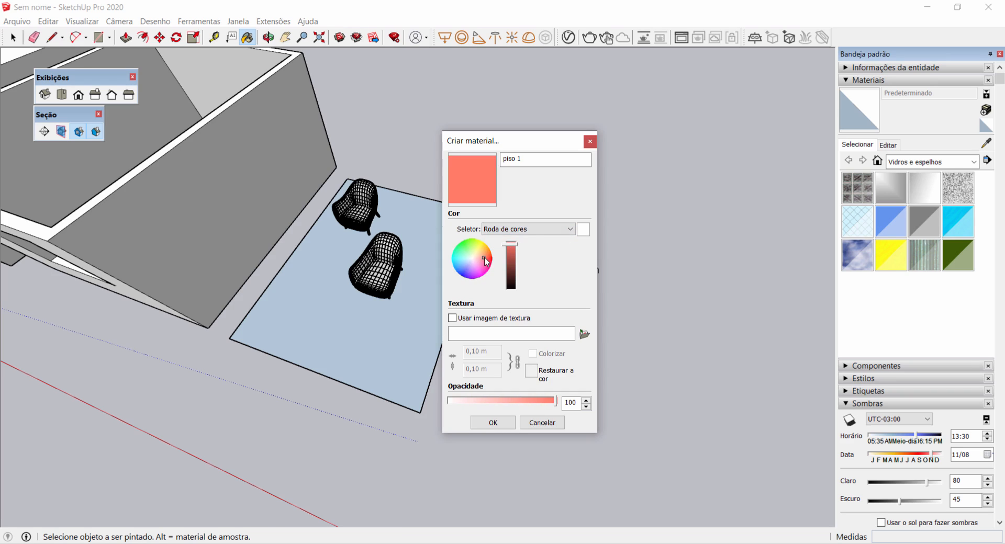
# Step: Change the new material's colour with the HLS selector to hue 51 and lightness 52, and create the material
pyautogui.click(537, 231)
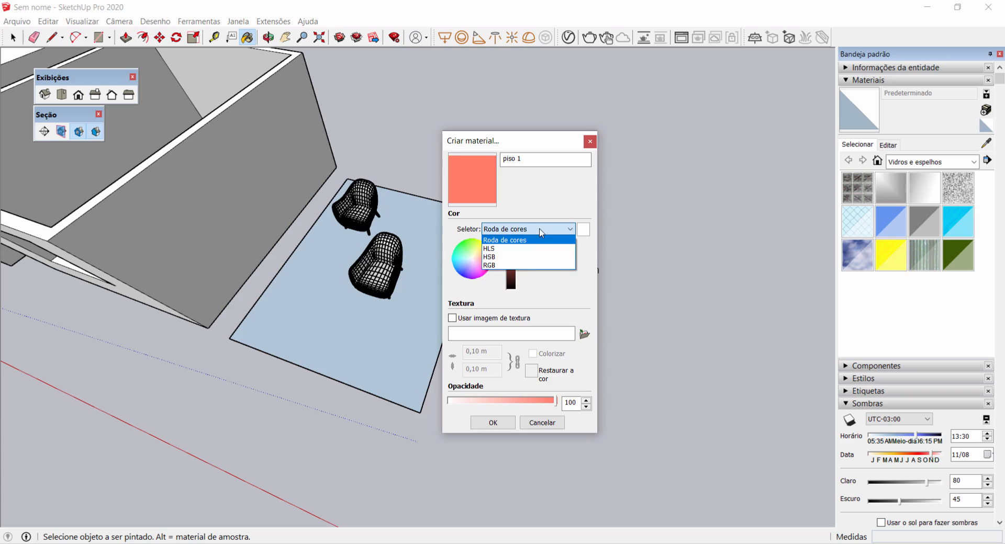
pyautogui.click(521, 255)
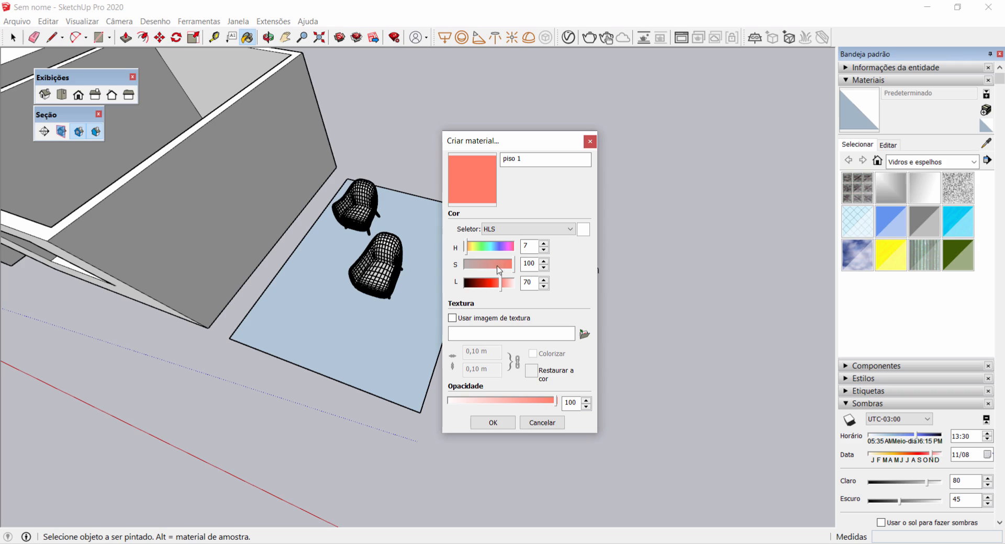
pyautogui.moveTo(496, 285); pyautogui.dragTo(490, 284)
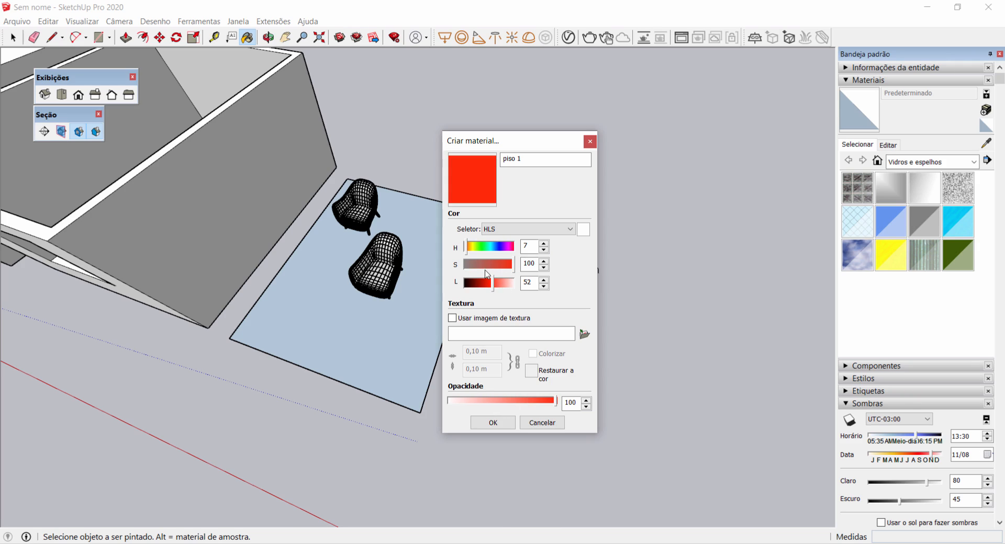
pyautogui.moveTo(471, 252); pyautogui.dragTo(475, 252)
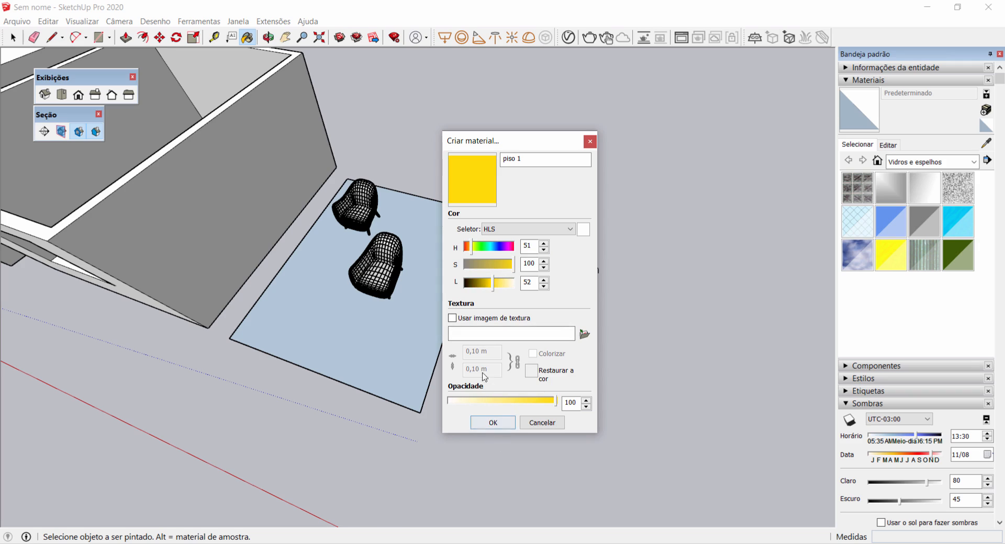
pyautogui.click(493, 423)
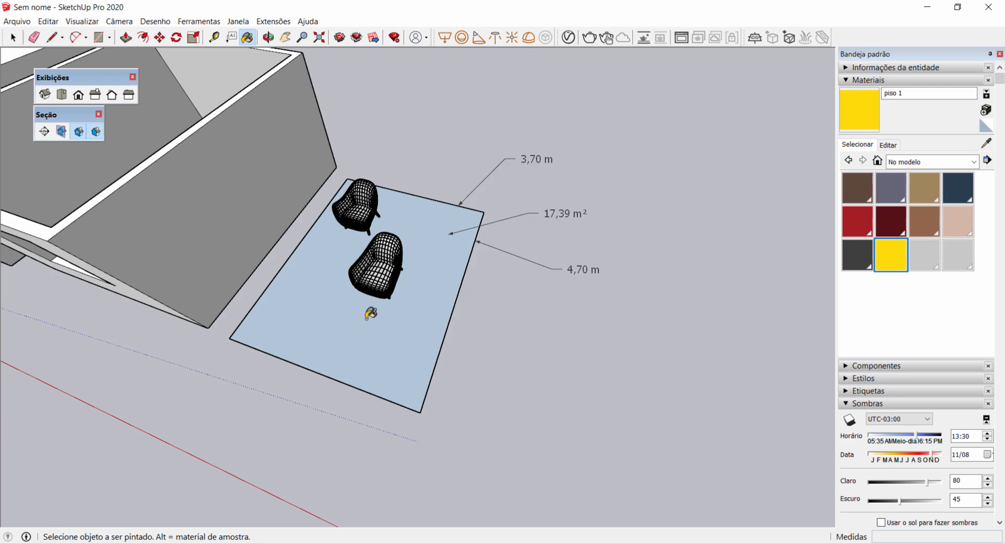
# Step: Paint the blue rectangle's face with the yellow "piso 1" material
pyautogui.click(442, 255)
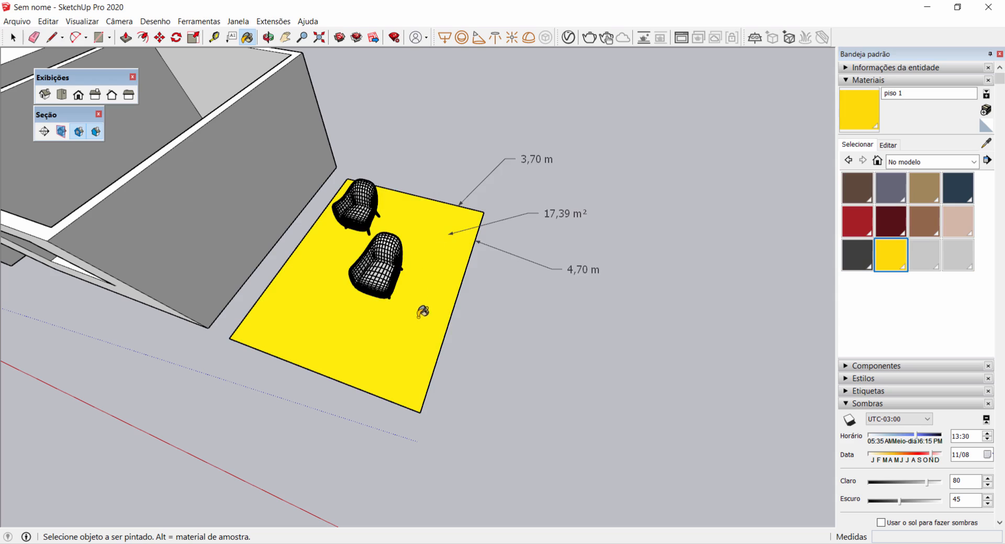
pyautogui.moveTo(422, 309)
pyautogui.mouseDown(button='middle')
pyautogui.moveTo(271, 207)
pyautogui.moveTo(279, 214)
pyautogui.mouseUp(button='middle')
pyautogui.scroll(-2, 392, 287)
pyautogui.moveTo(399, 291); pyautogui.dragTo(448, 304, button='middle')
pyautogui.scroll(3, 402, 241)
pyautogui.scroll(-2, 402, 240)
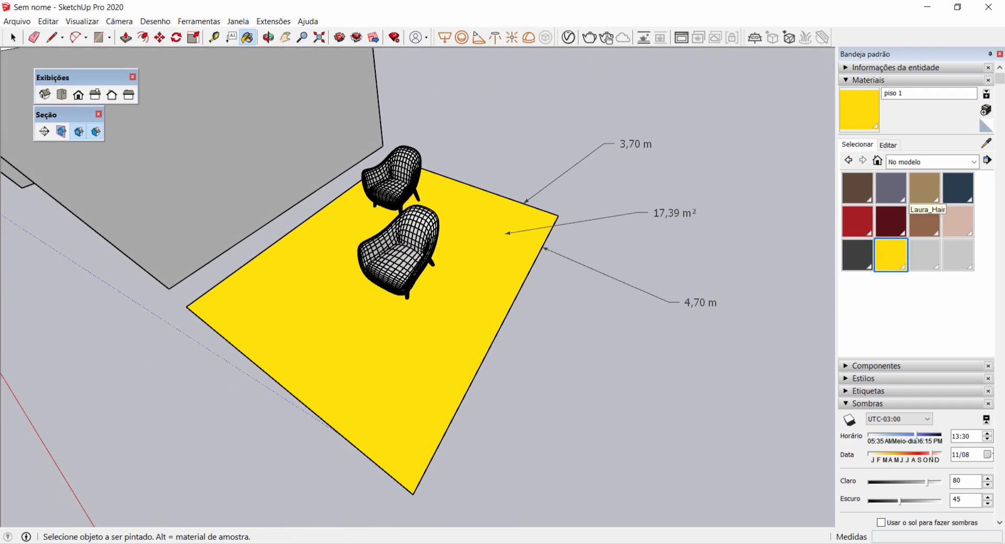
# Step: Start creating a second material named "piso2"
pyautogui.click(984, 111)
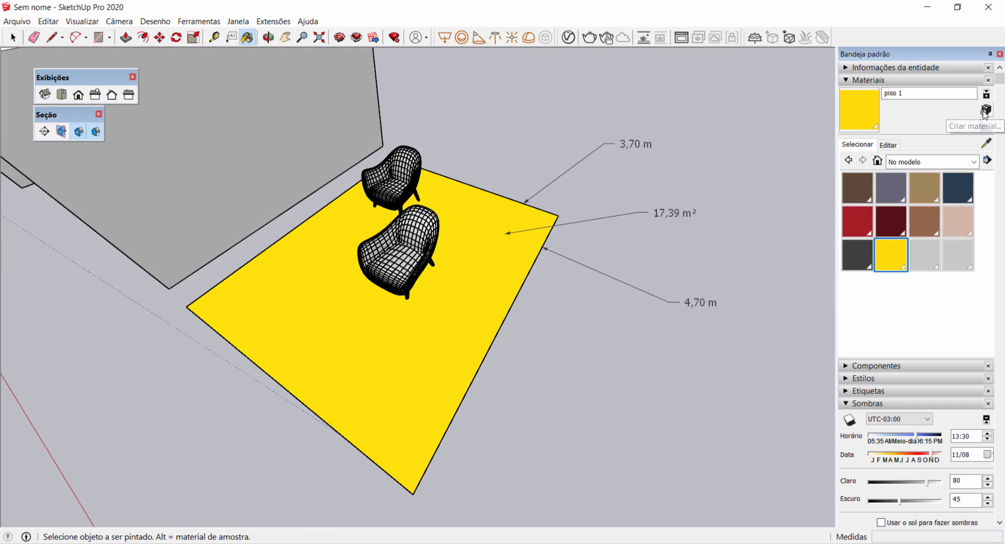
pyautogui.moveTo(530, 161); pyautogui.dragTo(445, 144)
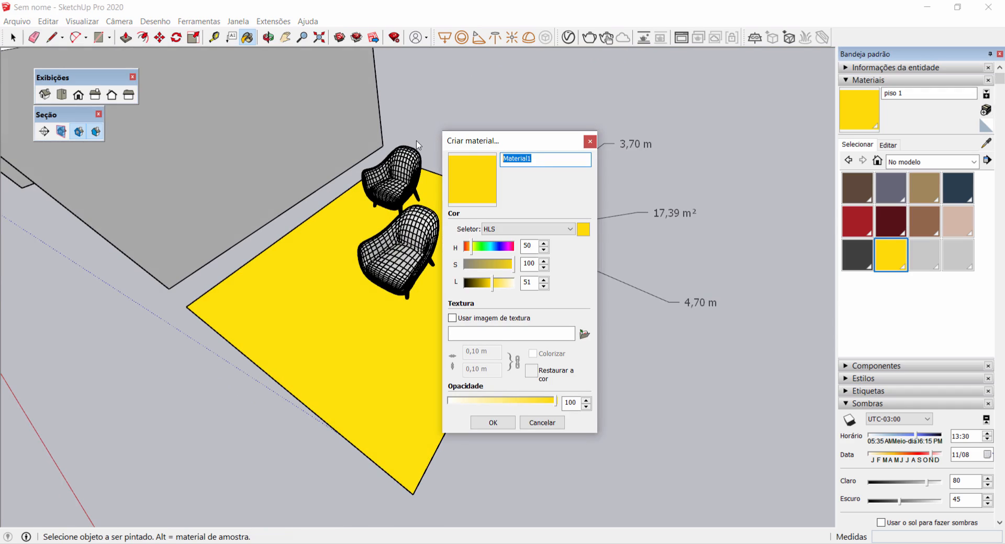
pyautogui.write('piso2')
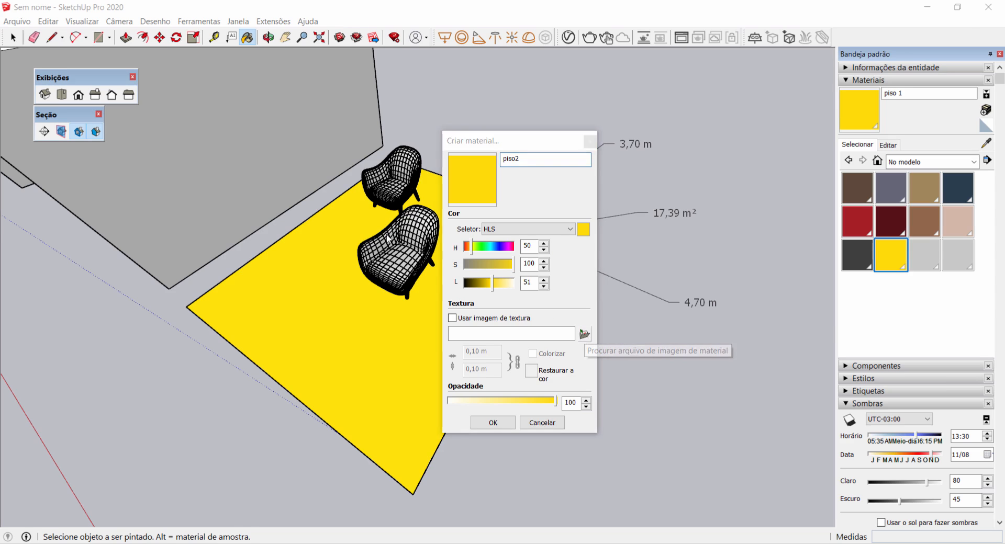
# Step: Load the macadamia image as the new material's texture from TEXTURAS 3DS I SKETCHUP, TEXTURAS 1, MADEIRAS, Macadâmia, maps
pyautogui.click(584, 336)
pyautogui.click(286, 260)
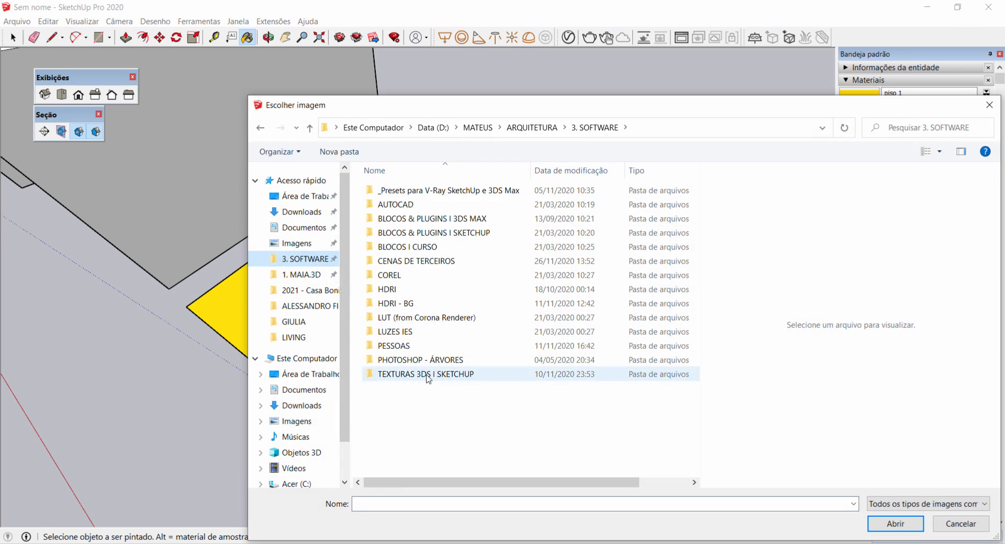
pyautogui.doubleClick(432, 373)
pyautogui.doubleClick(413, 220)
pyautogui.scroll(-3, 432, 235)
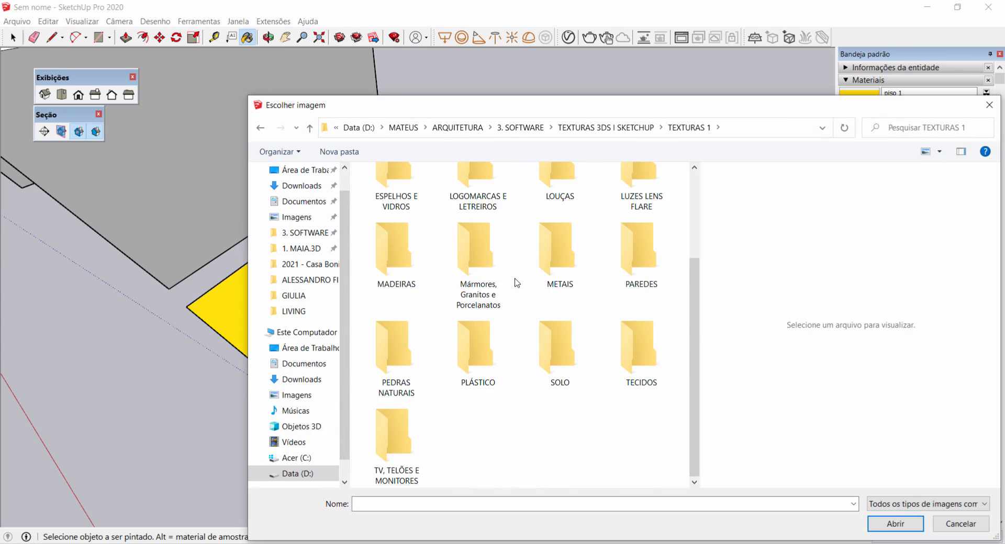
pyautogui.click(398, 259)
pyautogui.doubleClick(398, 259)
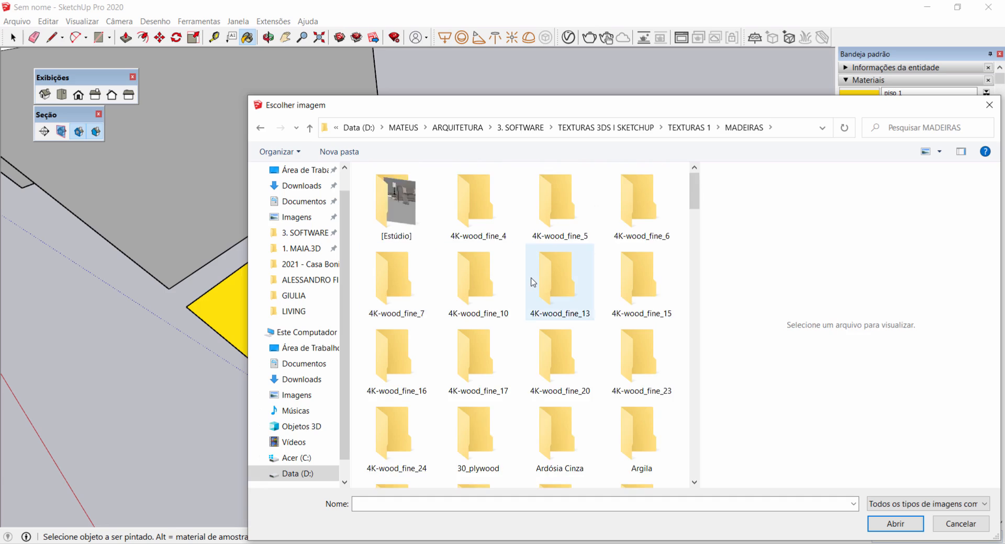
pyautogui.scroll(-10, 531, 281)
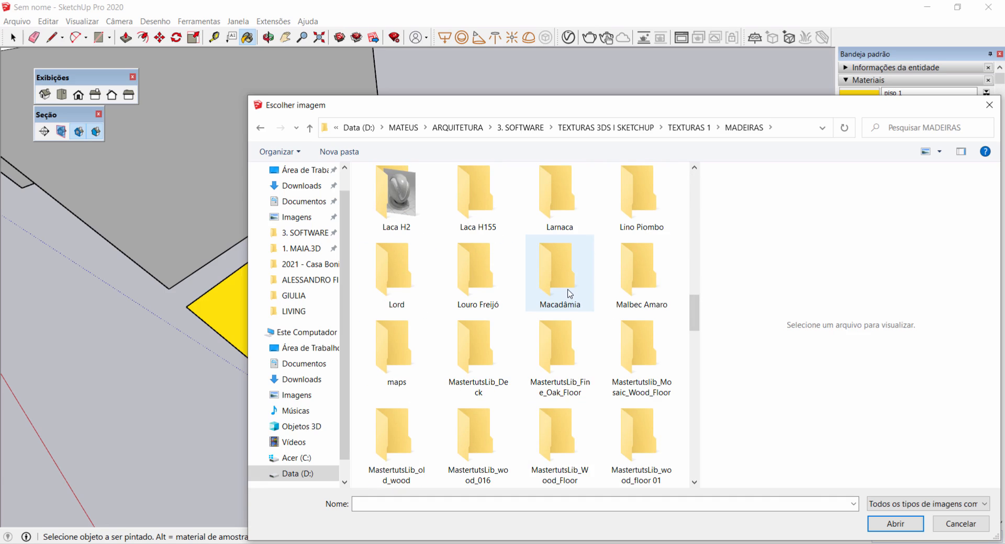
pyautogui.doubleClick(570, 293)
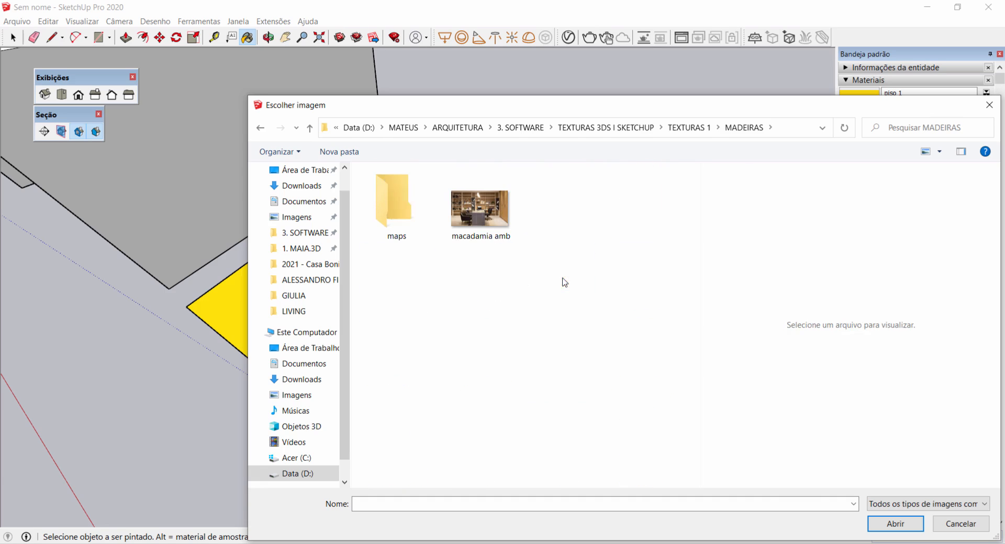
pyautogui.doubleClick(413, 231)
pyautogui.click(494, 198)
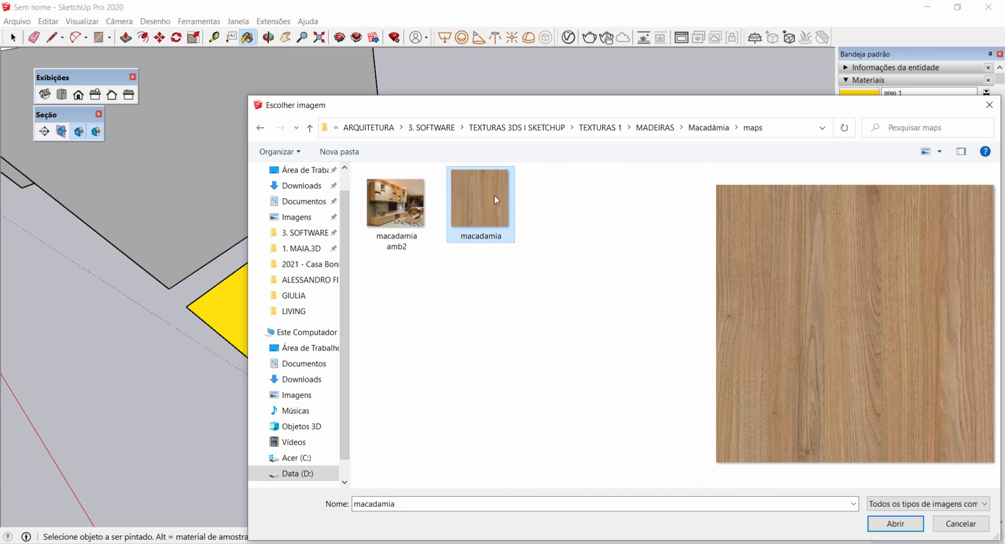
pyautogui.click(894, 524)
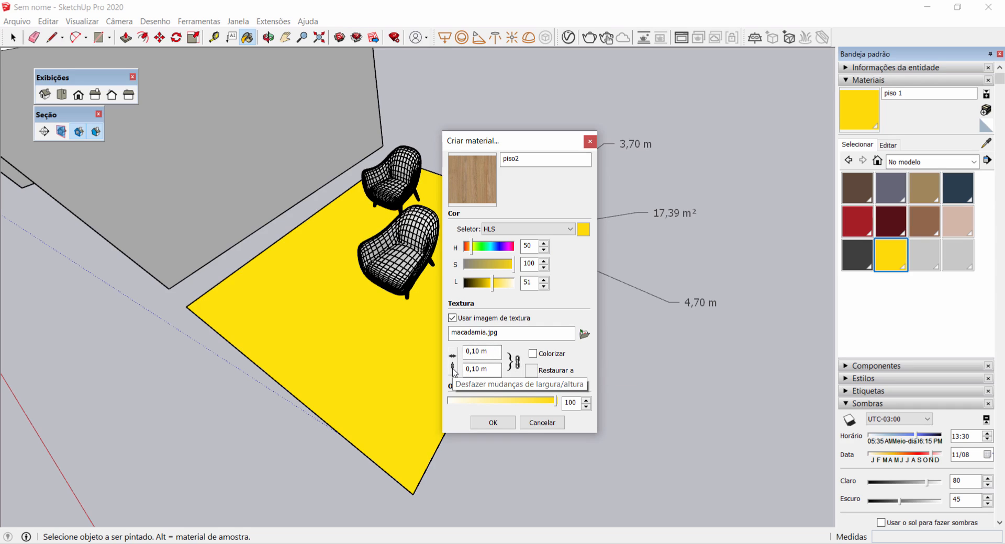
# Step: Set the wood texture's width to 1 m with the proportions linked
pyautogui.click(497, 355)
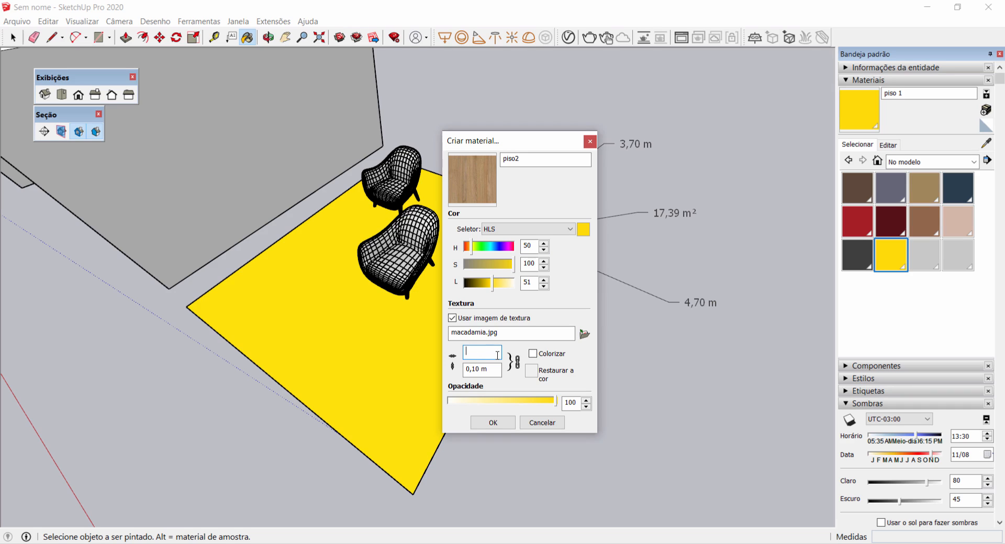
pyautogui.write('1')
pyautogui.press('Tab')
pyautogui.click(436, 543)
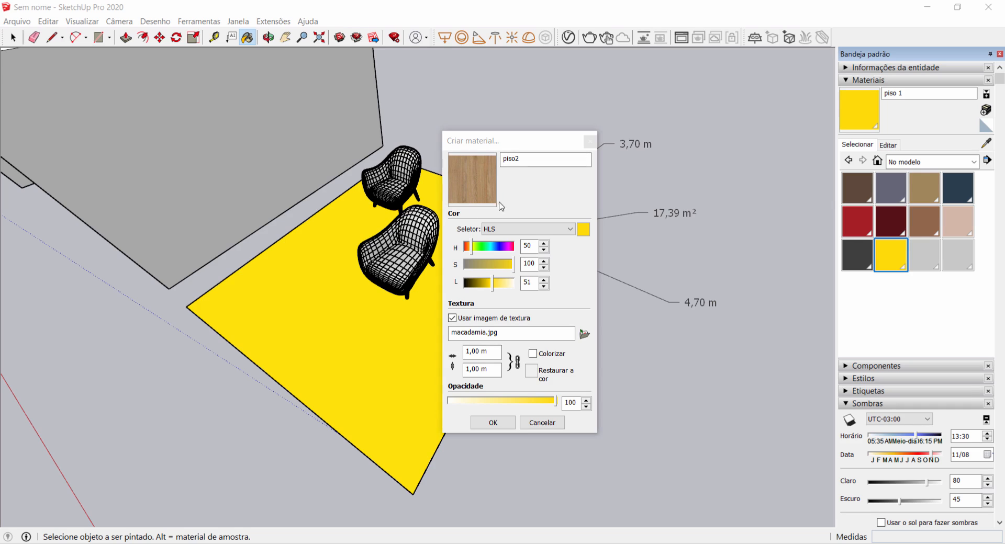
# Step: Turn off the texture image of "piso2" and load the macadamia image again
pyautogui.click(459, 319)
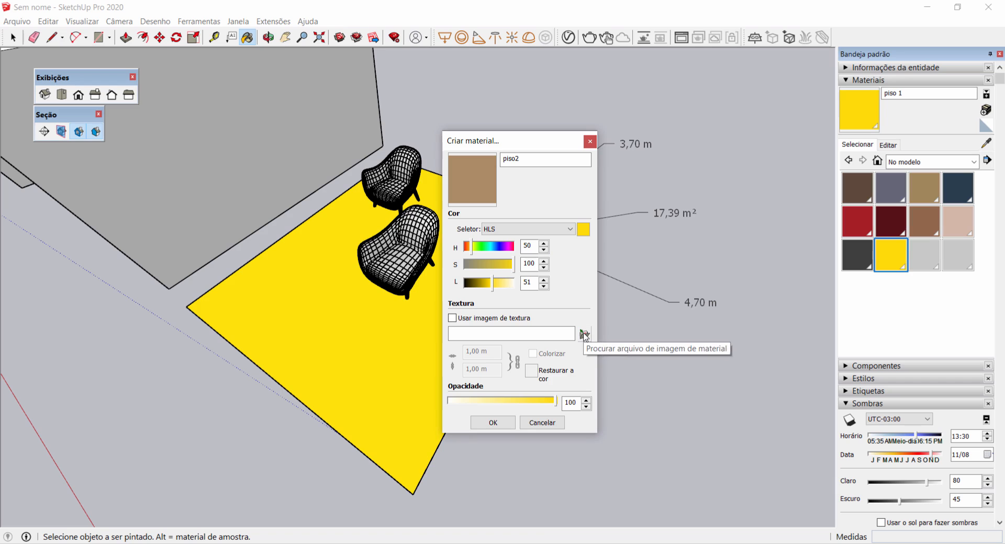
pyautogui.click(584, 334)
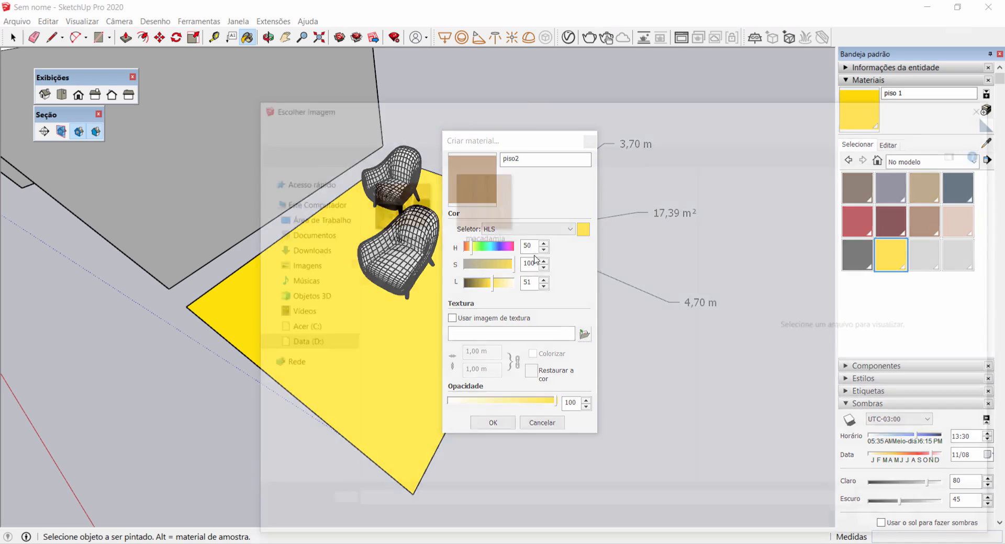
pyautogui.doubleClick(499, 223)
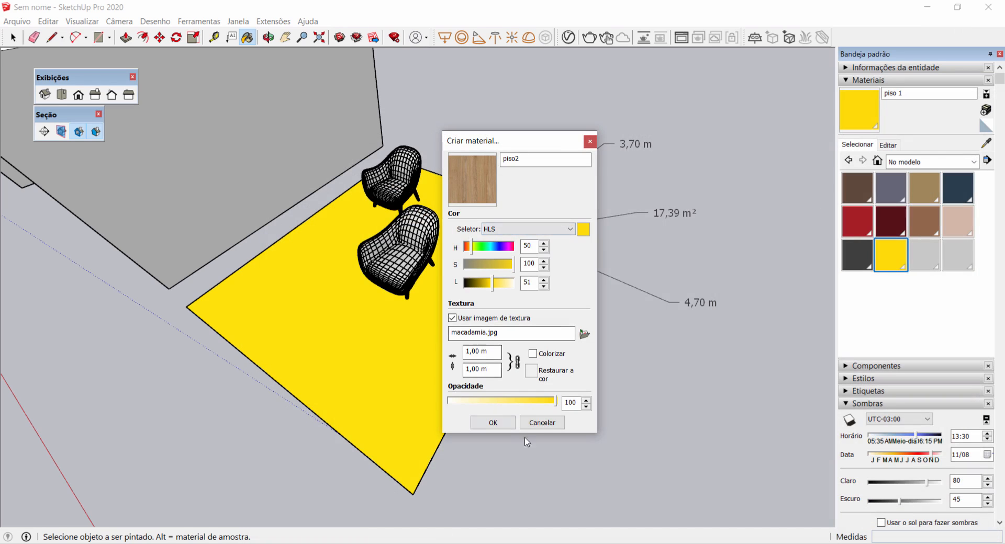
# Step: Create the "piso2" material and paint the yellow rectangle's face with it
pyautogui.click(502, 427)
pyautogui.click(441, 350)
pyautogui.scroll(-4, 442, 350)
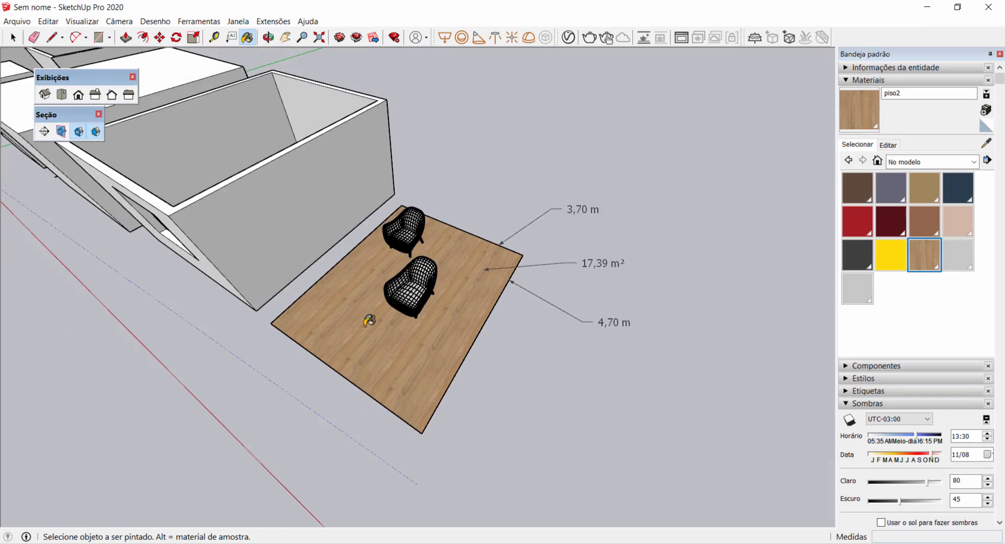
# Step: Examine the wood texture on the rectangle close up and view the surrounding models from several angles
pyautogui.scroll(4, 366, 315)
pyautogui.scroll(3, 366, 220)
pyautogui.scroll(-5, 502, 320)
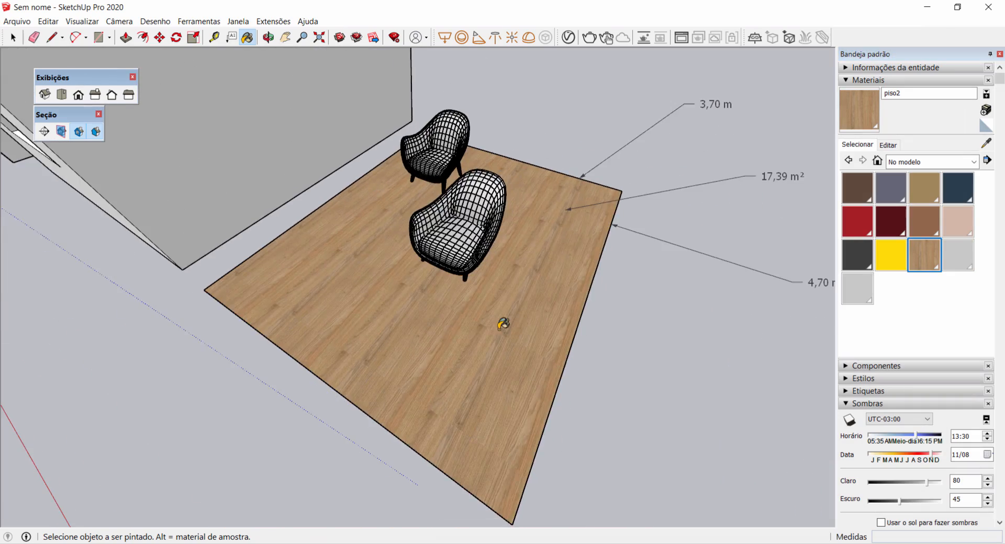
pyautogui.moveTo(502, 320); pyautogui.dragTo(494, 258, button='middle')
pyautogui.scroll(2, 487, 299)
pyautogui.scroll(-1, 478, 300)
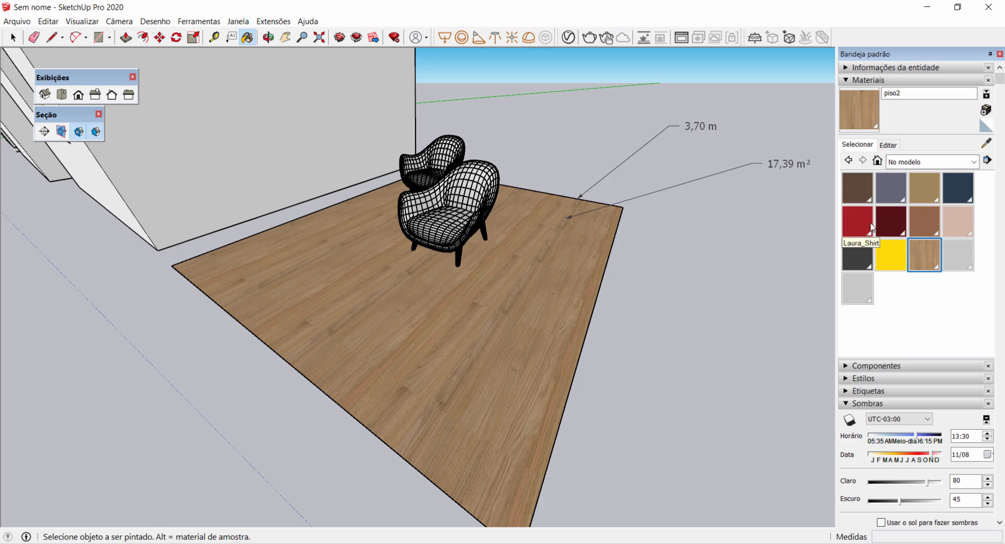
pyautogui.scroll(-8, 588, 240)
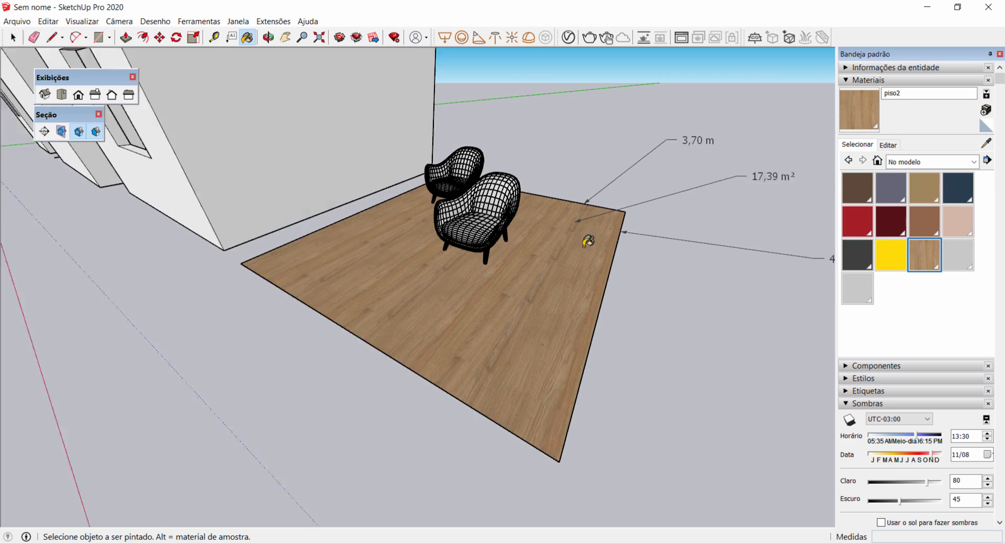
pyautogui.keyDown('shift'); pyautogui.moveTo(306, 303); pyautogui.dragTo(394, 512, button='middle'); pyautogui.keyUp('shift')
pyautogui.scroll(6, 308, 214)
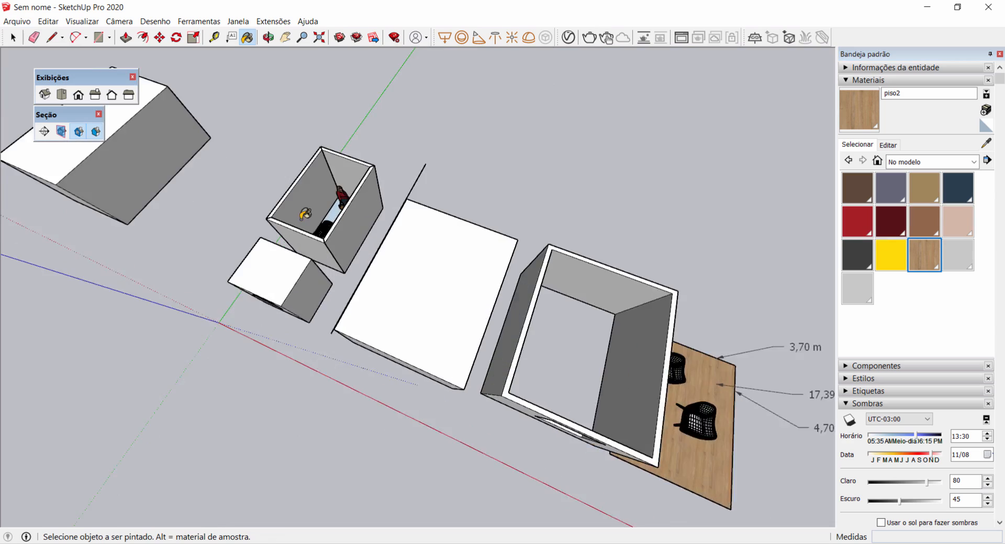
pyautogui.scroll(-2, 300, 210)
pyautogui.scroll(5, 327, 191)
pyautogui.scroll(-6, 314, 194)
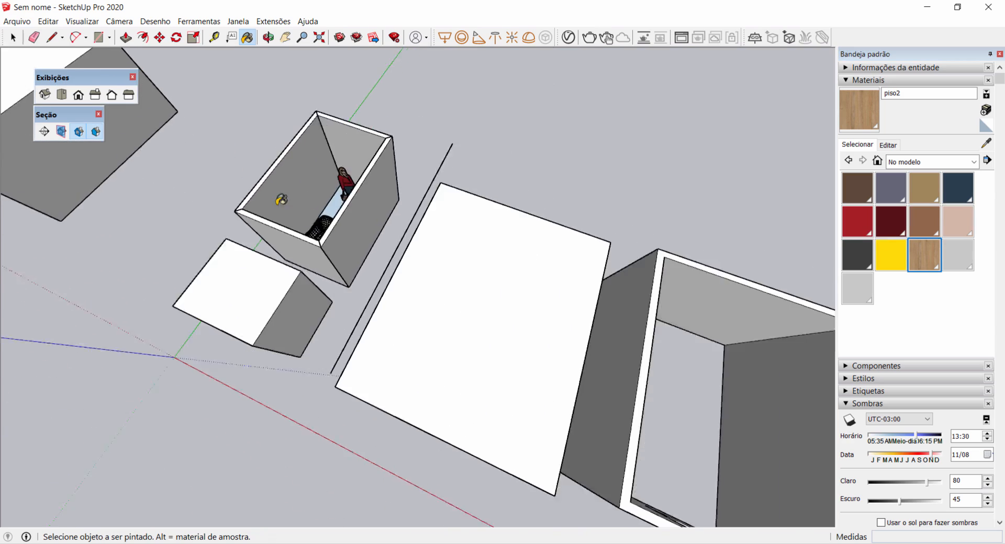
pyautogui.moveTo(545, 189); pyautogui.dragTo(372, 262, button='middle')
pyautogui.scroll(4, 467, 311)
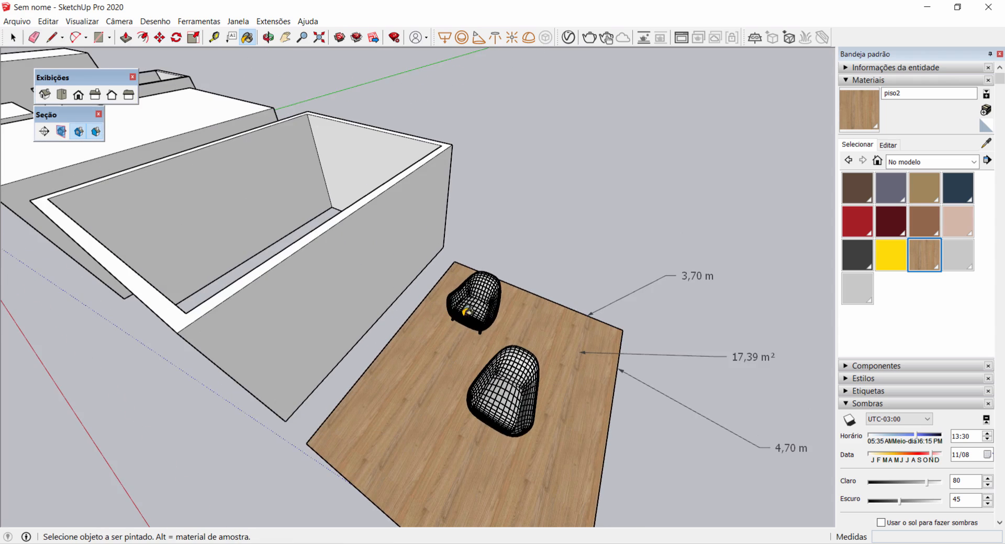
pyautogui.moveTo(519, 313); pyautogui.dragTo(528, 299, button='middle')
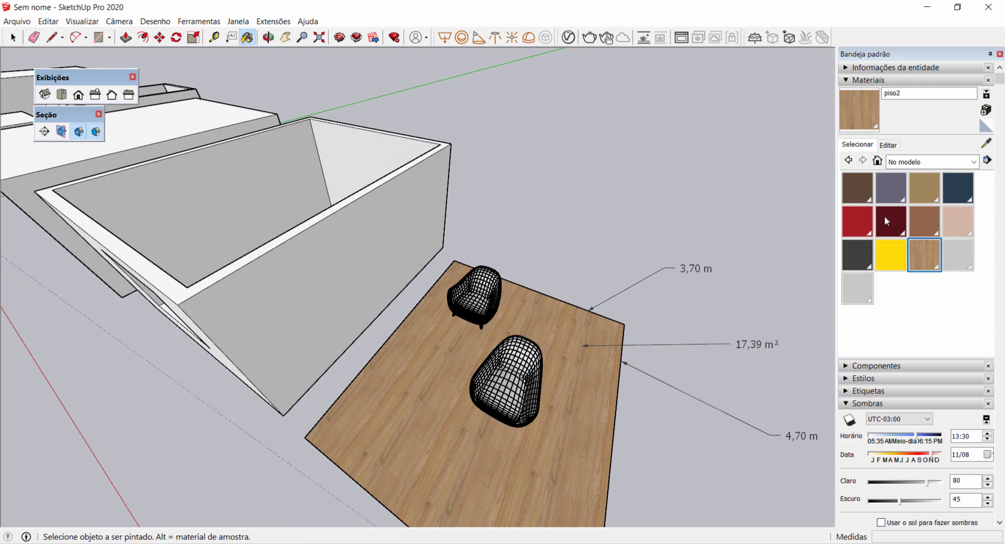
# Step: Browse the Asfalto e concreto, Cores, Cores com nome, Estampa em 3D and Estampas material collections
pyautogui.click(942, 164)
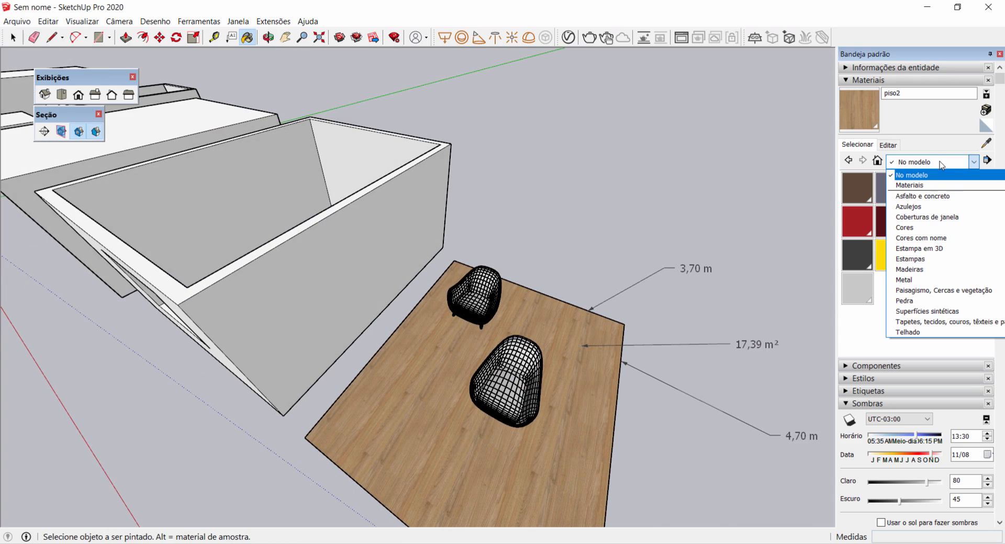
pyautogui.click(931, 200)
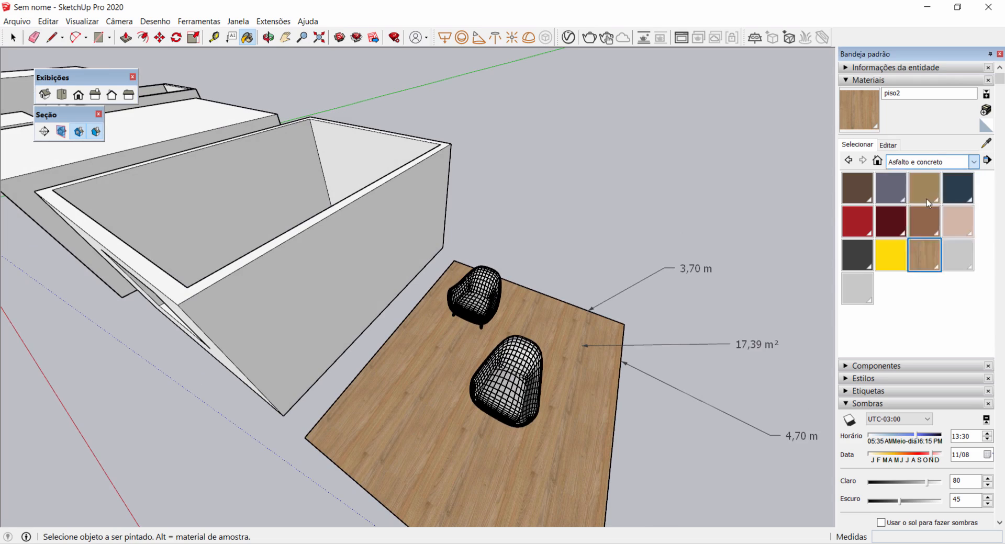
pyautogui.click(919, 163)
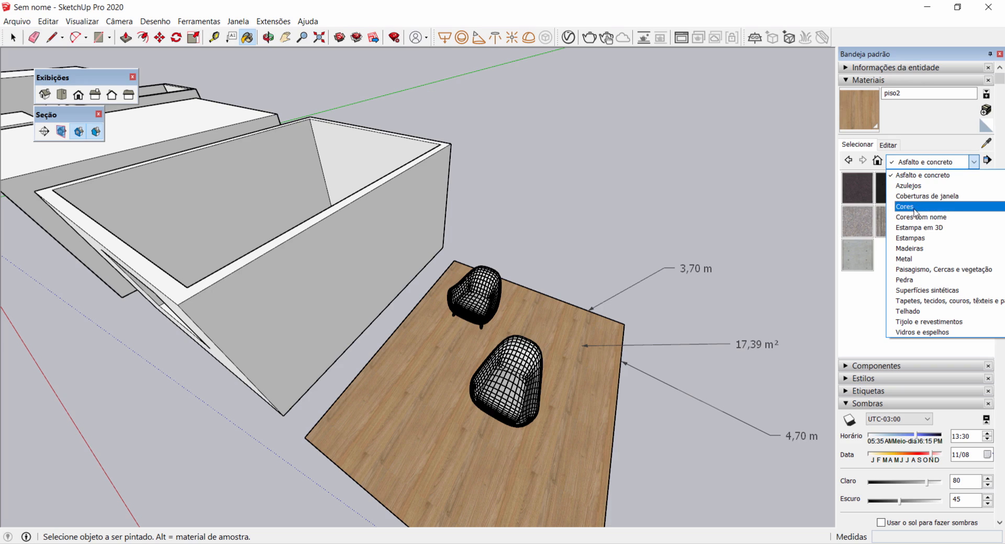
pyautogui.click(917, 210)
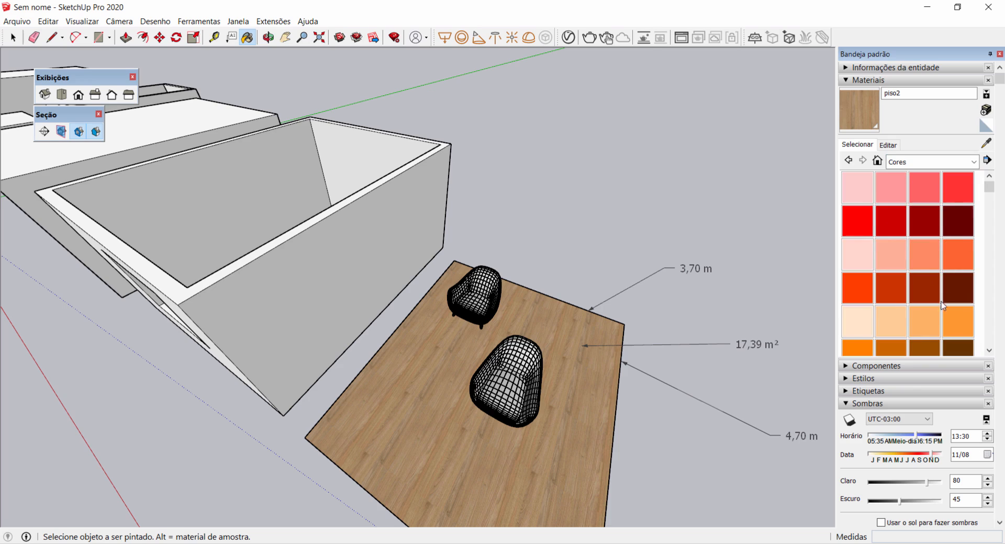
pyautogui.click(937, 162)
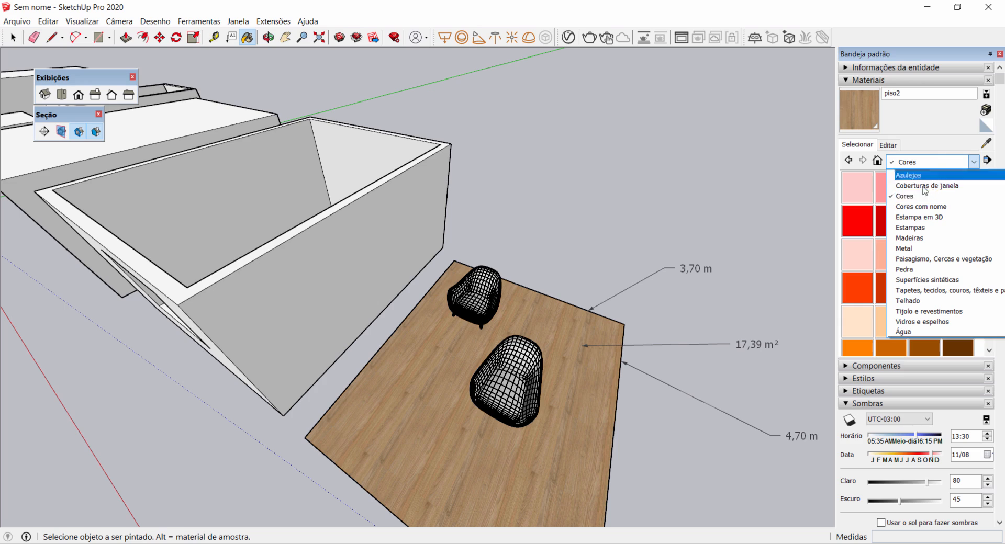
pyautogui.click(927, 208)
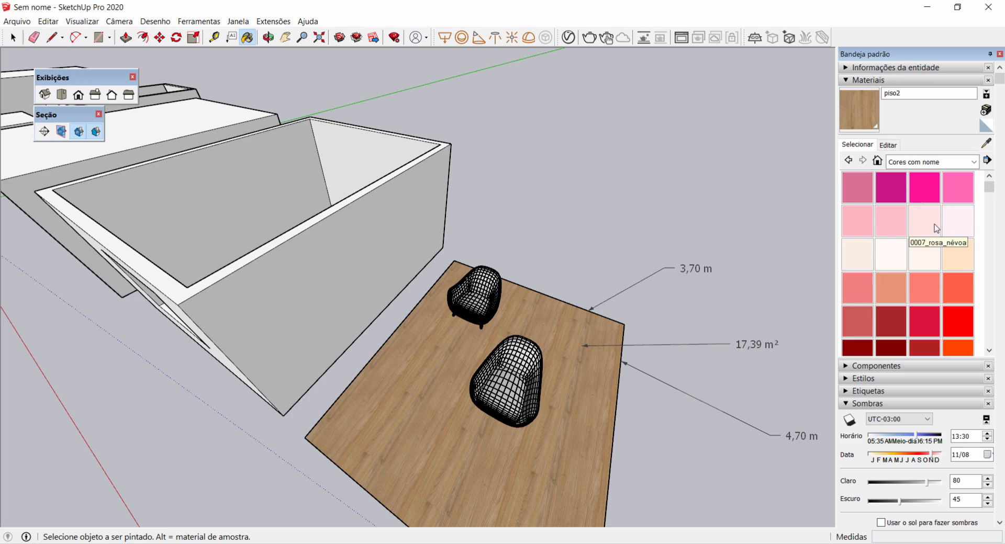
pyautogui.scroll(-3, 951, 222)
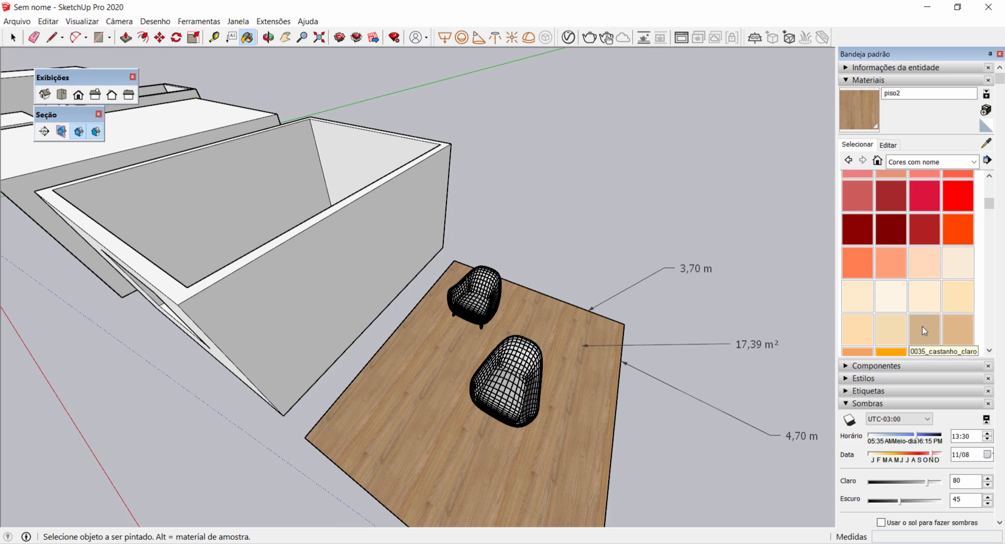
pyautogui.click(924, 162)
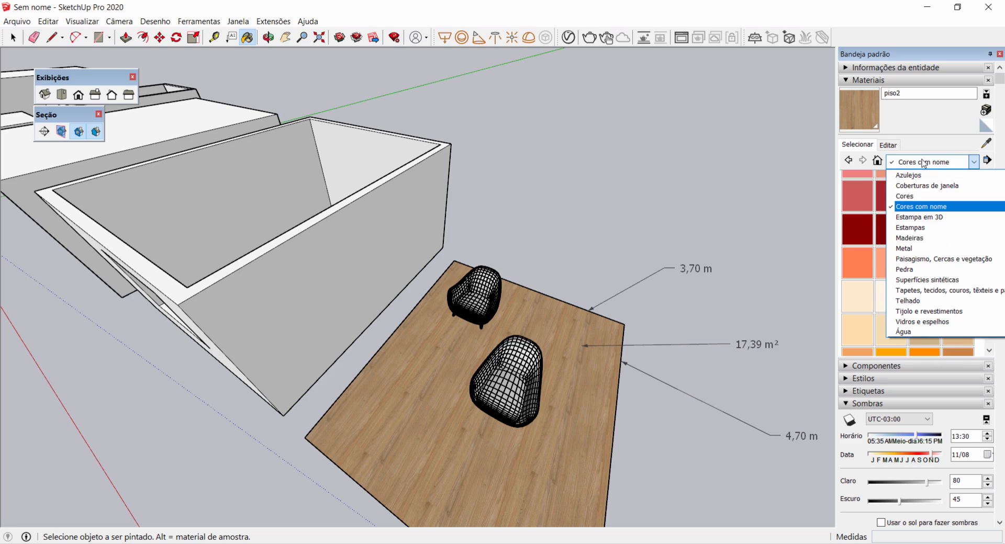
pyautogui.click(947, 222)
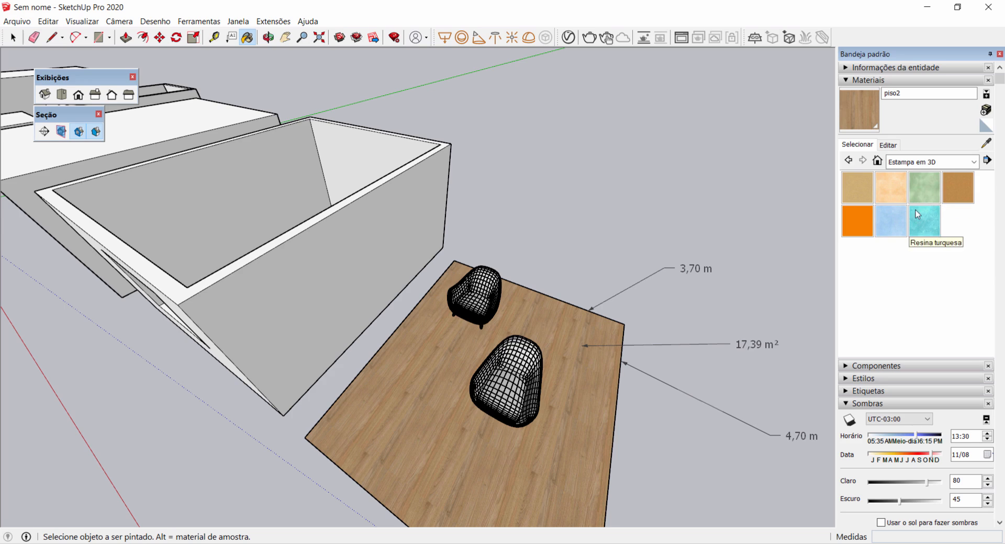
pyautogui.click(913, 162)
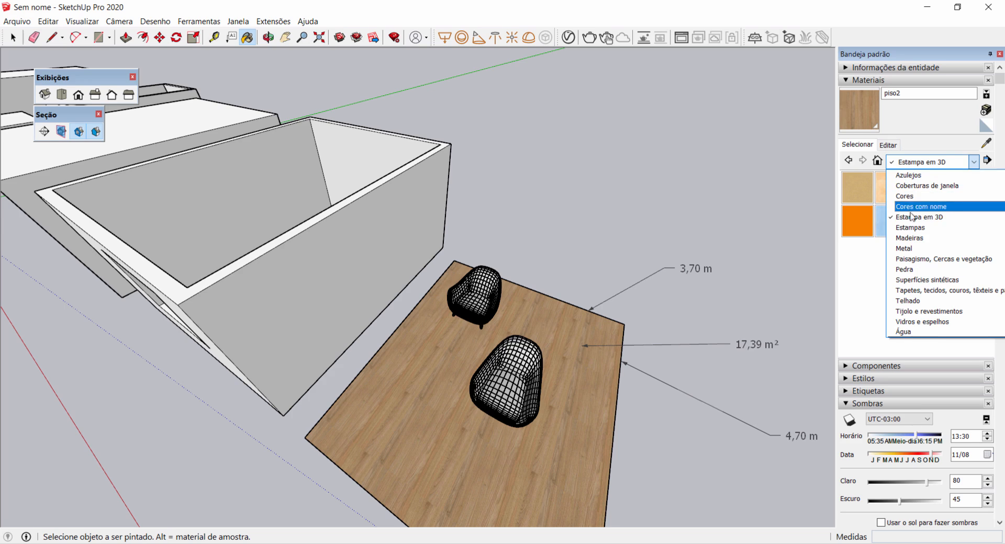
pyautogui.click(909, 232)
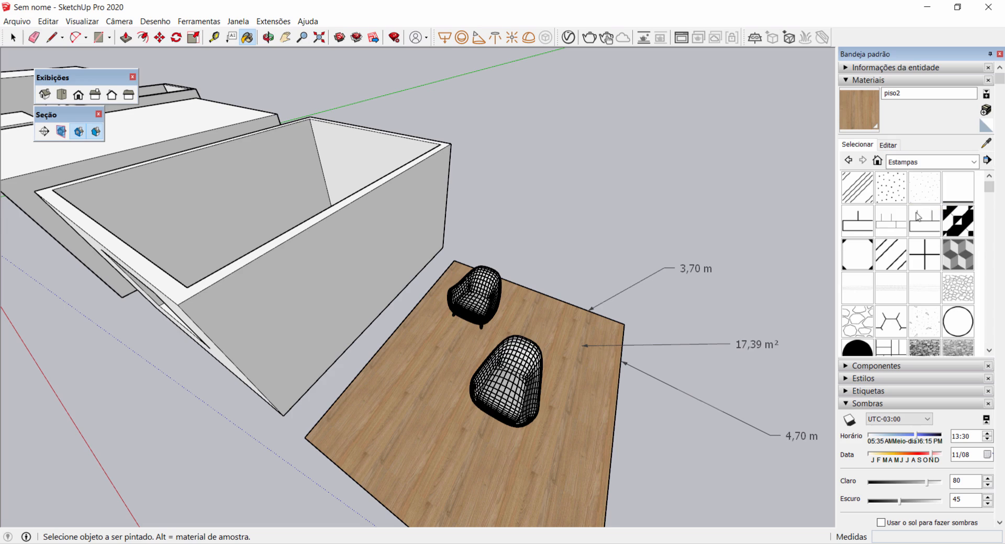
# Step: Paint the walls of the room beside the wood floor with Vidro translúcido enrugado from the Vidros e espelhos collection
pyautogui.click(916, 162)
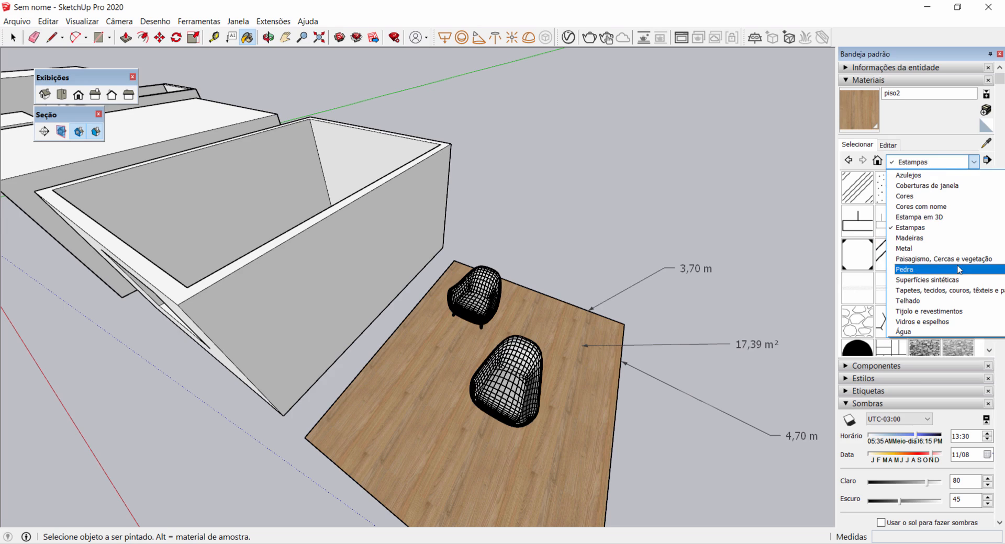
pyautogui.click(952, 323)
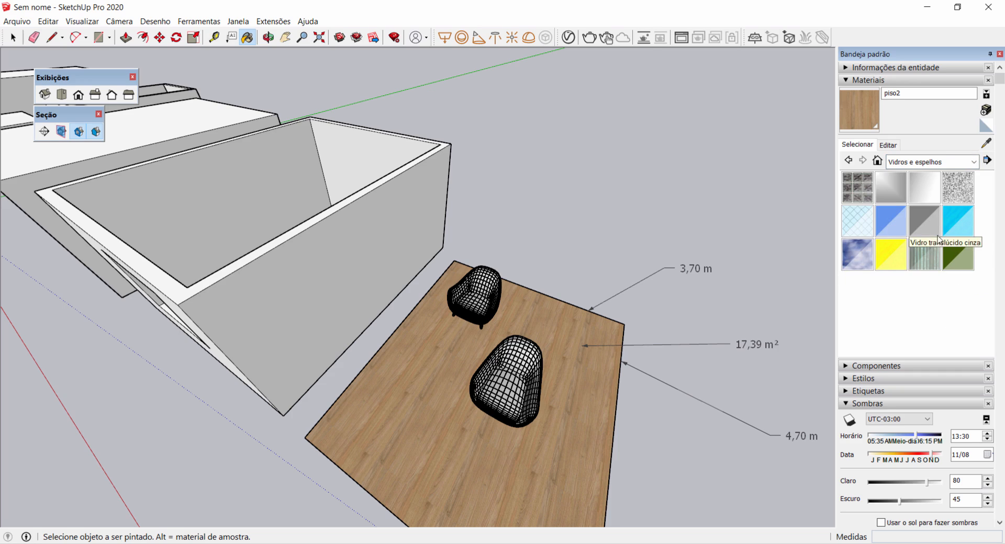
pyautogui.scroll(-3, 462, 222)
pyautogui.moveTo(559, 156); pyautogui.dragTo(340, 209, button='middle')
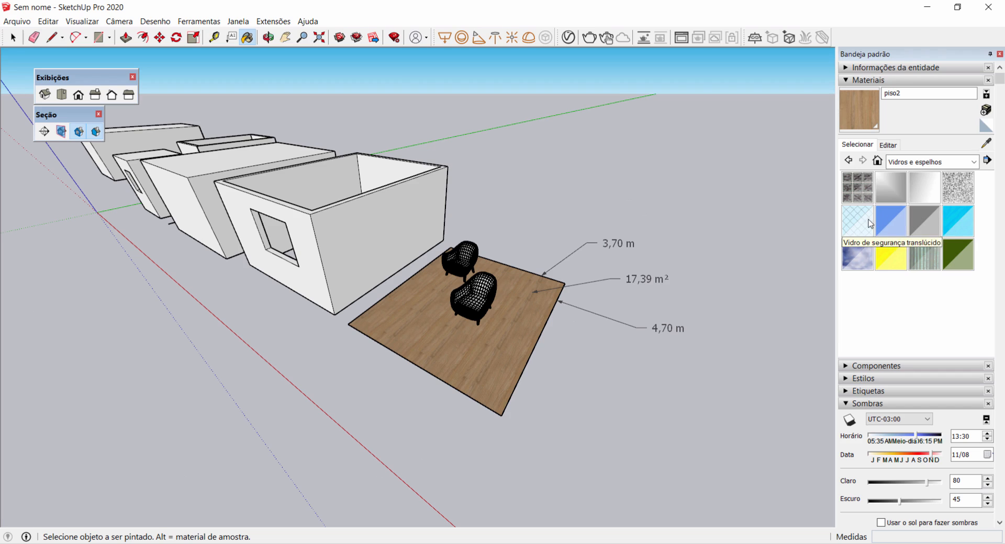
pyautogui.click(920, 265)
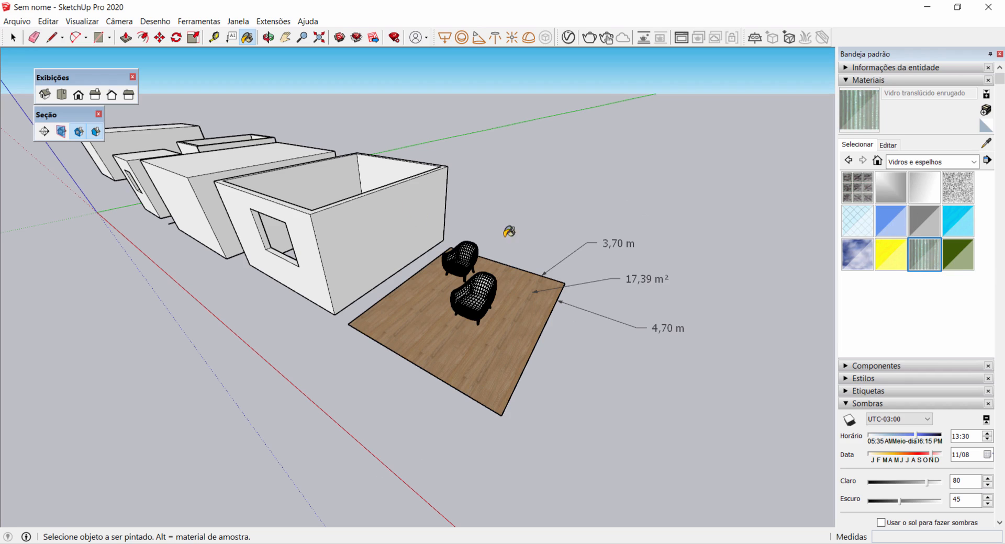
pyautogui.moveTo(509, 229)
pyautogui.mouseDown(button='middle')
pyautogui.moveTo(426, 254)
pyautogui.moveTo(354, 227)
pyautogui.moveTo(397, 203)
pyautogui.moveTo(441, 208)
pyautogui.moveTo(359, 197)
pyautogui.moveTo(179, 271)
pyautogui.moveTo(610, 141)
pyautogui.moveTo(297, 245)
pyautogui.moveTo(518, 226)
pyautogui.moveTo(285, 294)
pyautogui.moveTo(336, 197)
pyautogui.moveTo(195, 174)
pyautogui.moveTo(334, 172)
pyautogui.moveTo(301, 190)
pyautogui.moveTo(411, 159)
pyautogui.moveTo(280, 166)
pyautogui.mouseUp(button='middle')
pyautogui.click(359, 198)
pyautogui.moveTo(162, 212); pyautogui.dragTo(582, 241, button='middle')
pyautogui.moveTo(385, 224); pyautogui.dragTo(314, 263, button='middle')
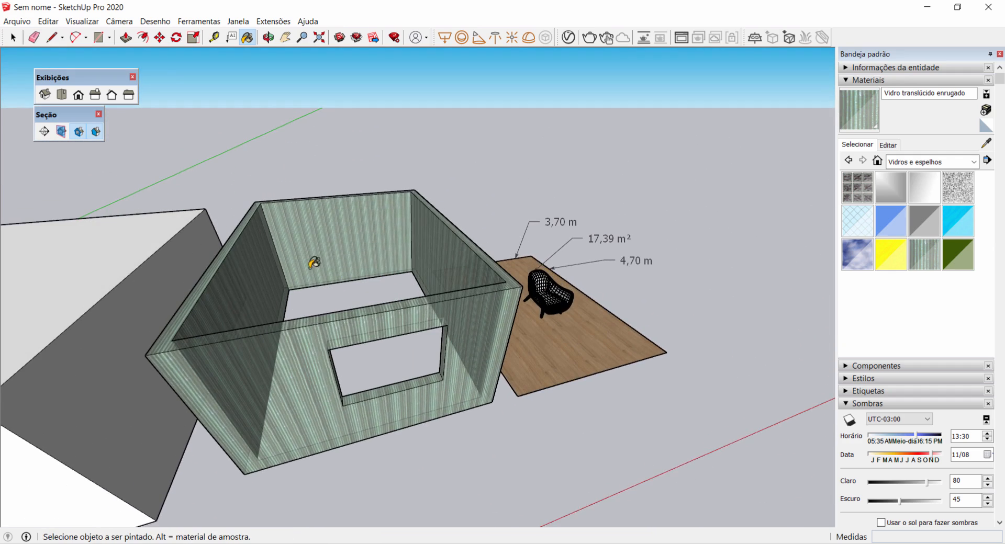
pyautogui.moveTo(319, 212)
pyautogui.mouseDown(button='middle')
pyautogui.moveTo(464, 170)
pyautogui.moveTo(339, 195)
pyautogui.moveTo(415, 242)
pyautogui.moveTo(251, 245)
pyautogui.moveTo(410, 242)
pyautogui.moveTo(513, 256)
pyautogui.moveTo(522, 282)
pyautogui.moveTo(539, 280)
pyautogui.mouseUp(button='middle')
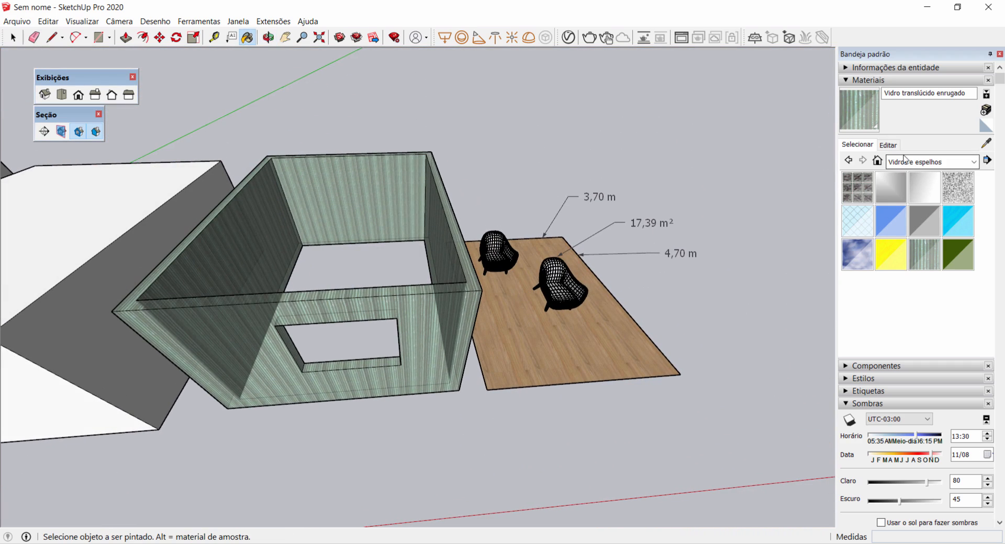
# Step: Paint the walls of the room beside the wood floor with Tijolo antigo 01 from the Tijolo e revestimentos collection
pyautogui.click(925, 163)
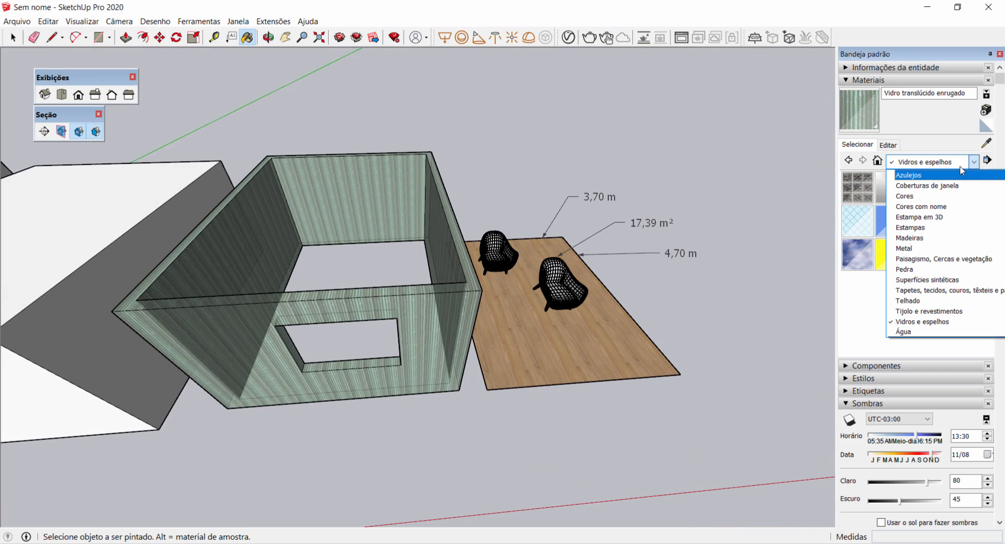
pyautogui.click(940, 313)
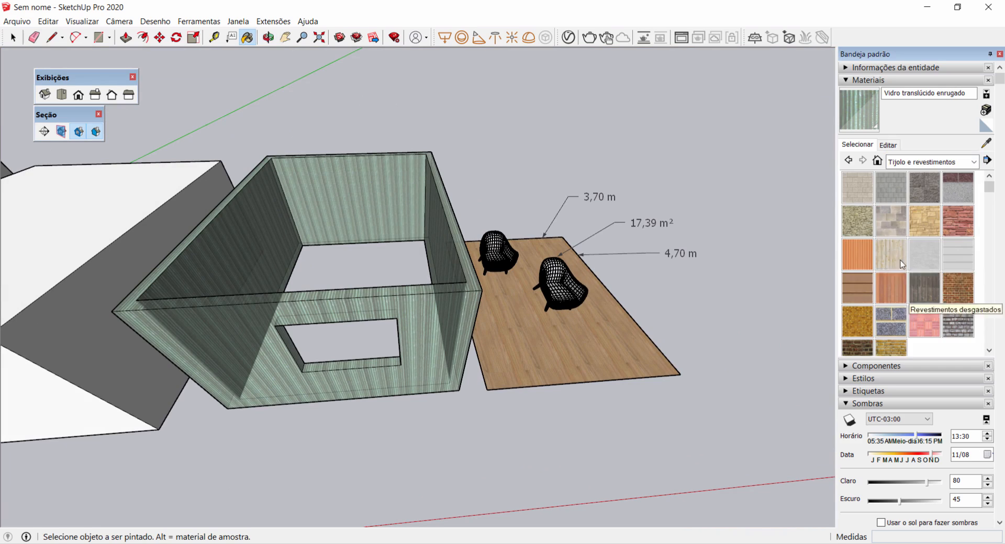
pyautogui.click(948, 299)
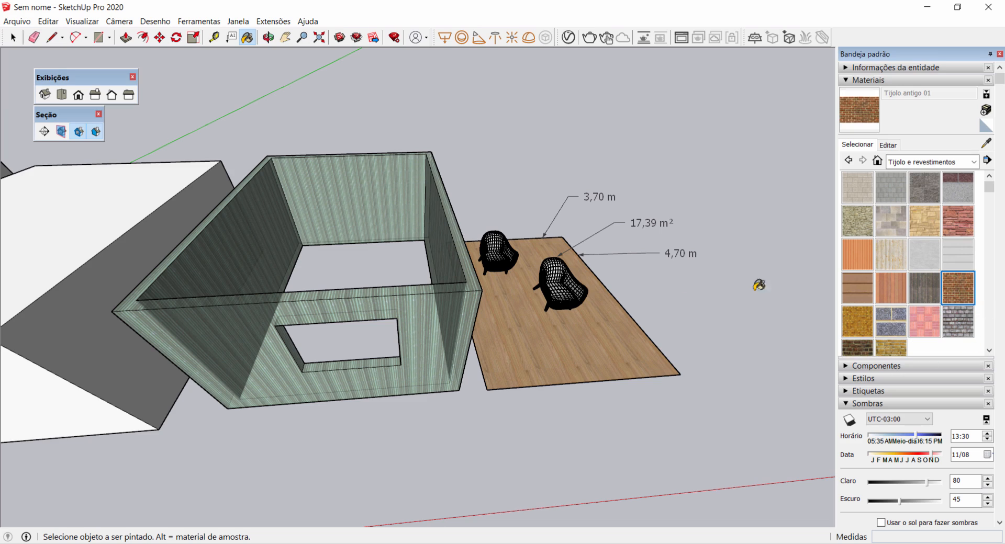
pyautogui.click(449, 299)
# Step: Examine the brick texture on the room's walls and window opening, close up and from a distance
pyautogui.moveTo(479, 292)
pyautogui.mouseDown(button='middle')
pyautogui.moveTo(332, 206)
pyautogui.moveTo(343, 144)
pyautogui.mouseUp(button='middle')
pyautogui.scroll(5, 332, 164)
pyautogui.scroll(-3, 455, 417)
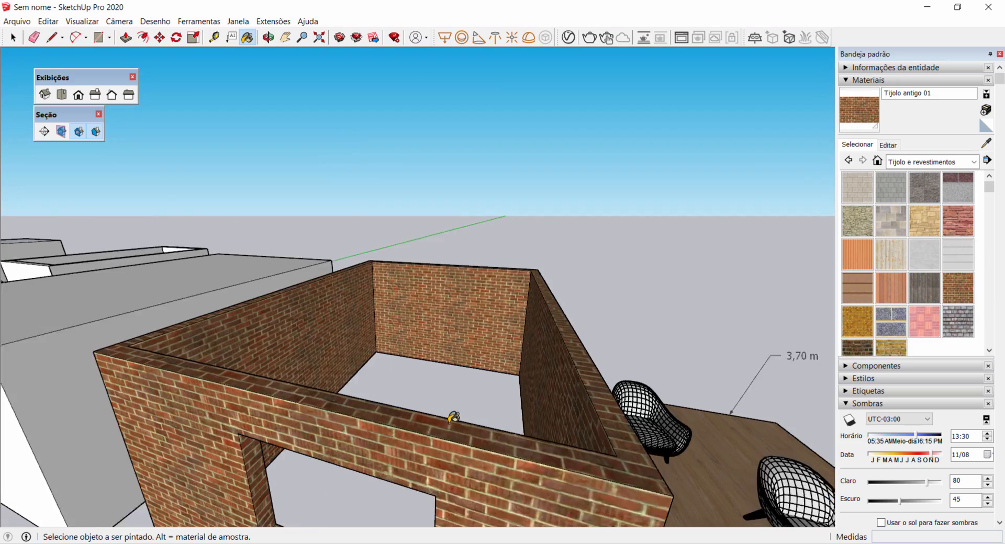
pyautogui.scroll(6, 450, 406)
pyautogui.scroll(-5, 446, 389)
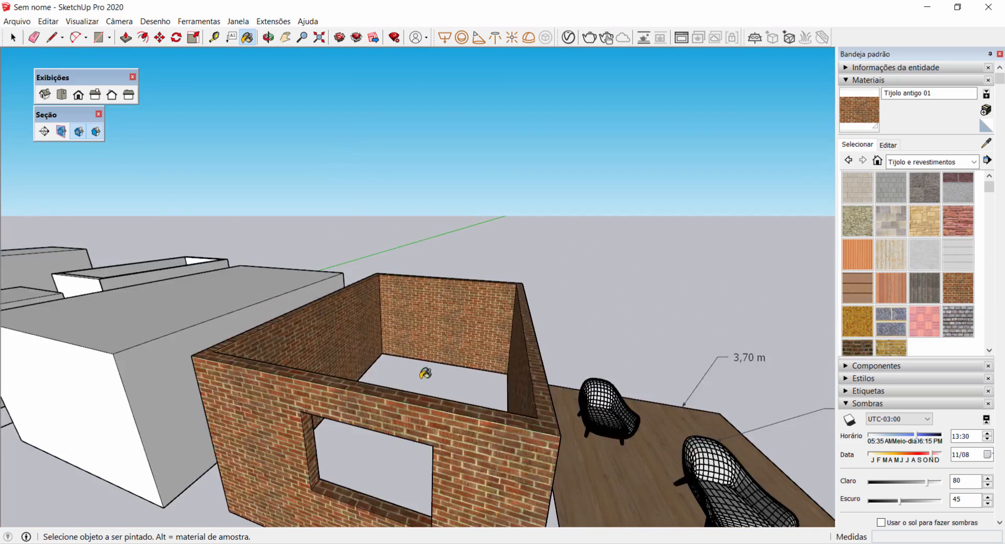
pyautogui.scroll(3, 432, 380)
pyautogui.scroll(4, 432, 380)
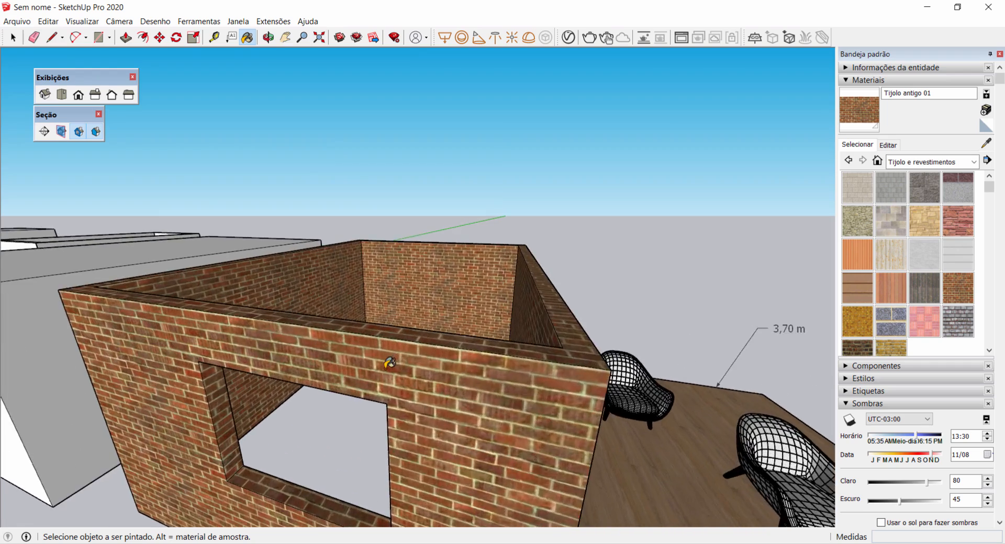
pyautogui.moveTo(348, 351); pyautogui.dragTo(479, 380, button='middle')
pyautogui.scroll(-2, 545, 378)
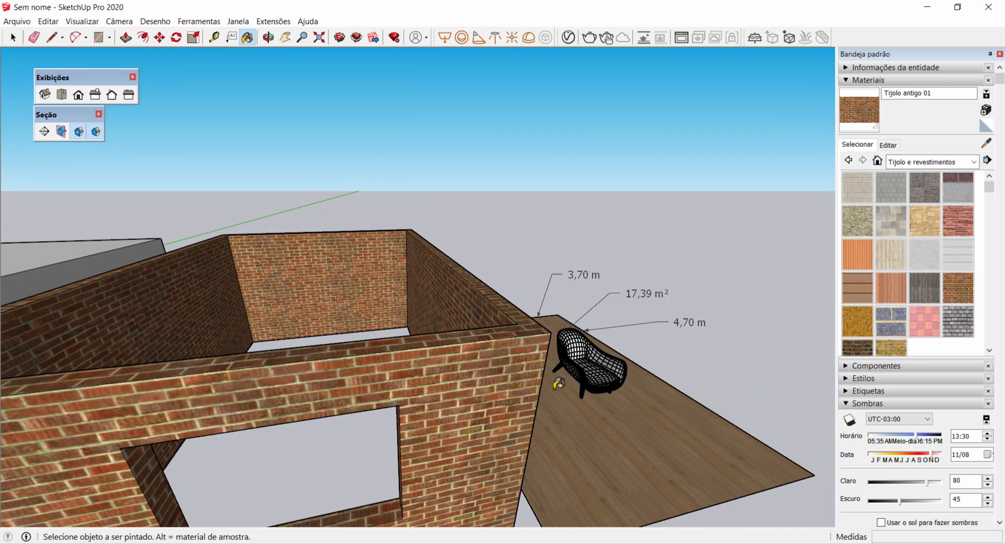
pyautogui.scroll(-3, 552, 290)
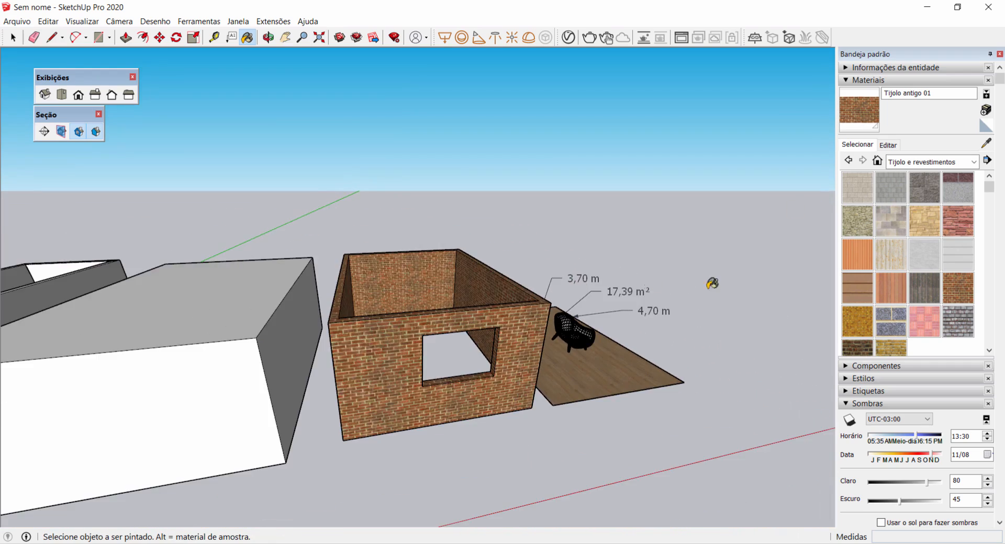
# Step: Open the Tijolo antigo 01 material for editing and look over the material creation dialog without creating one
pyautogui.click(888, 146)
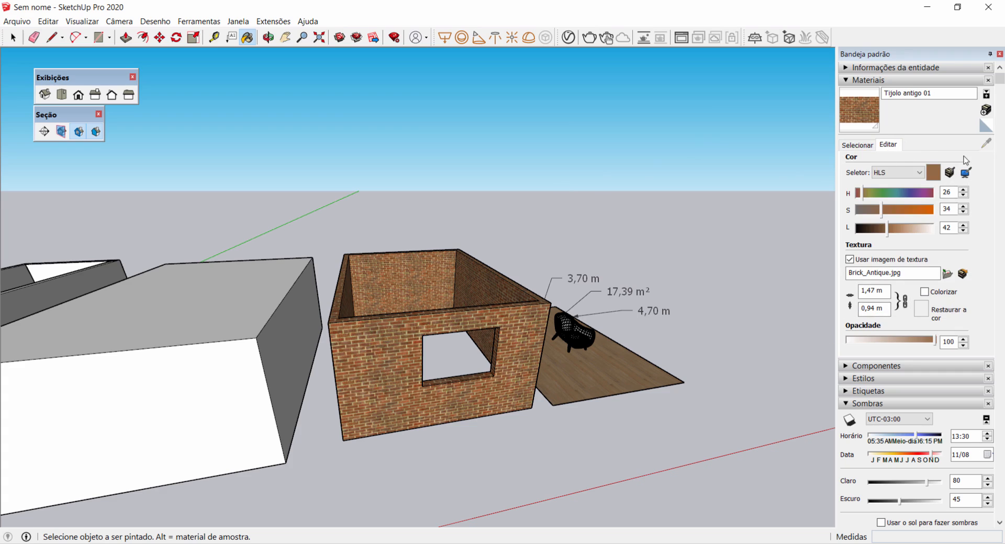
pyautogui.click(986, 110)
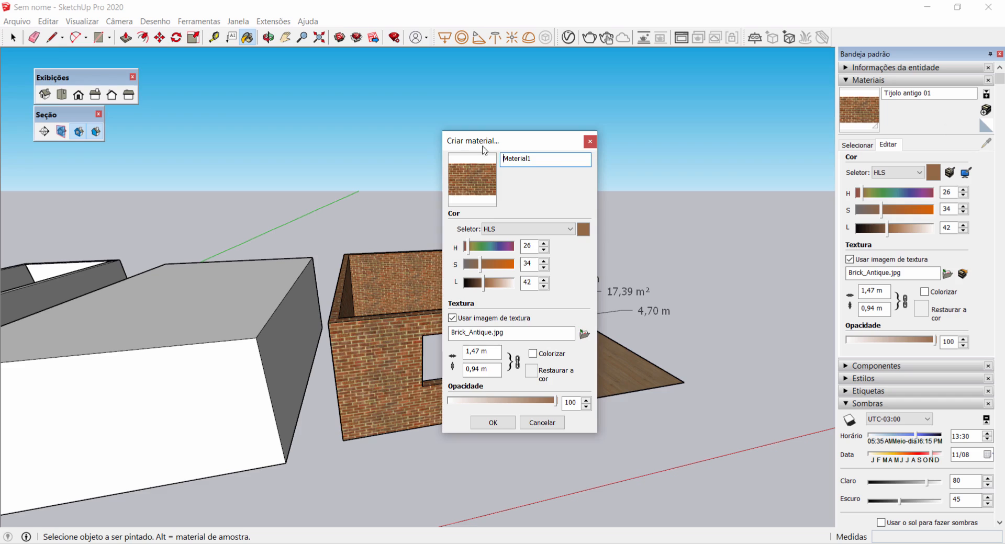
pyautogui.moveTo(527, 147); pyautogui.dragTo(757, 99)
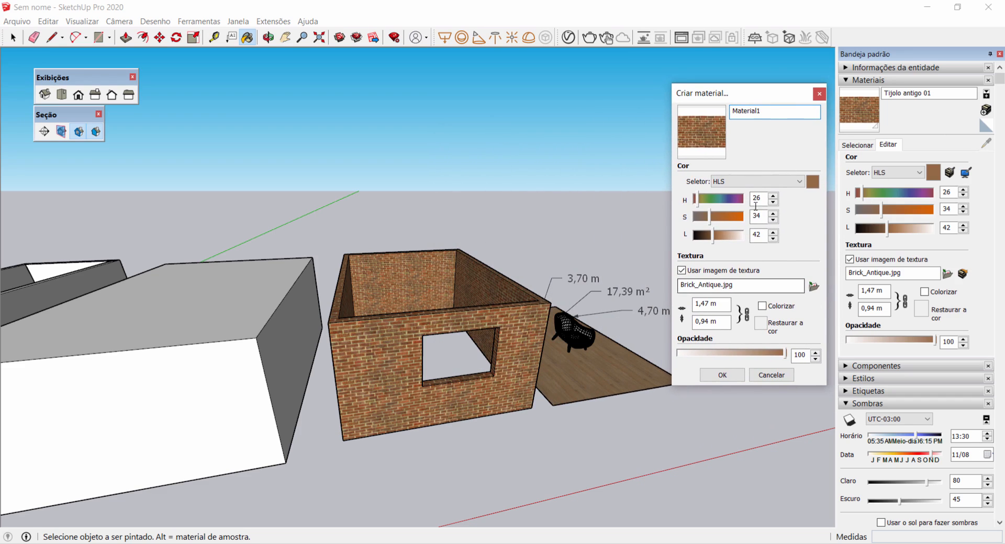
pyautogui.click(820, 97)
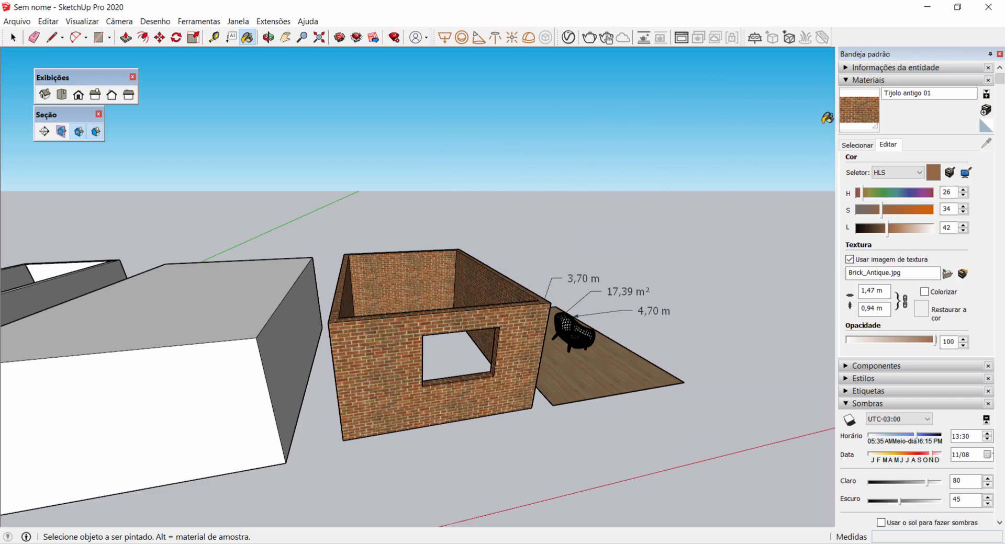
# Step: Set the texture width of the Tijolo antigo 01 brick material to 2 m, keeping its proportions linked
pyautogui.moveTo(700, 276); pyautogui.dragTo(479, 348, button='middle')
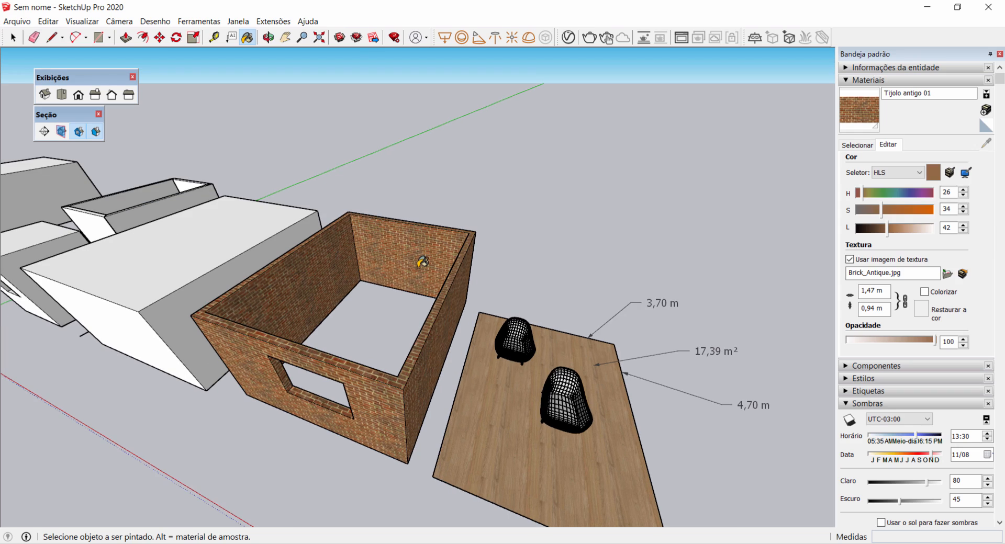
pyautogui.moveTo(429, 288)
pyautogui.mouseDown(button='middle')
pyautogui.moveTo(429, 316)
pyautogui.moveTo(479, 298)
pyautogui.mouseUp(button='middle')
pyautogui.scroll(4, 442, 301)
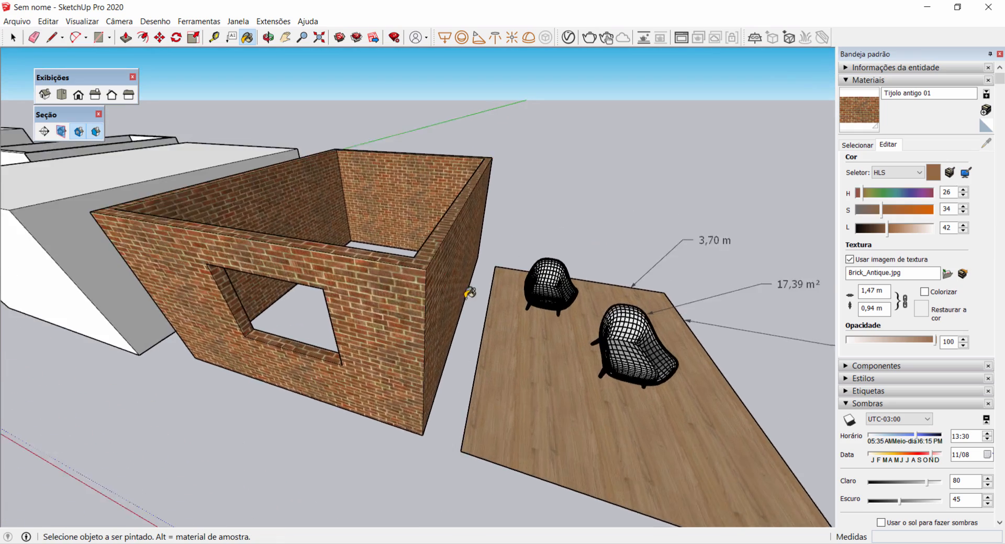
pyautogui.click(888, 292)
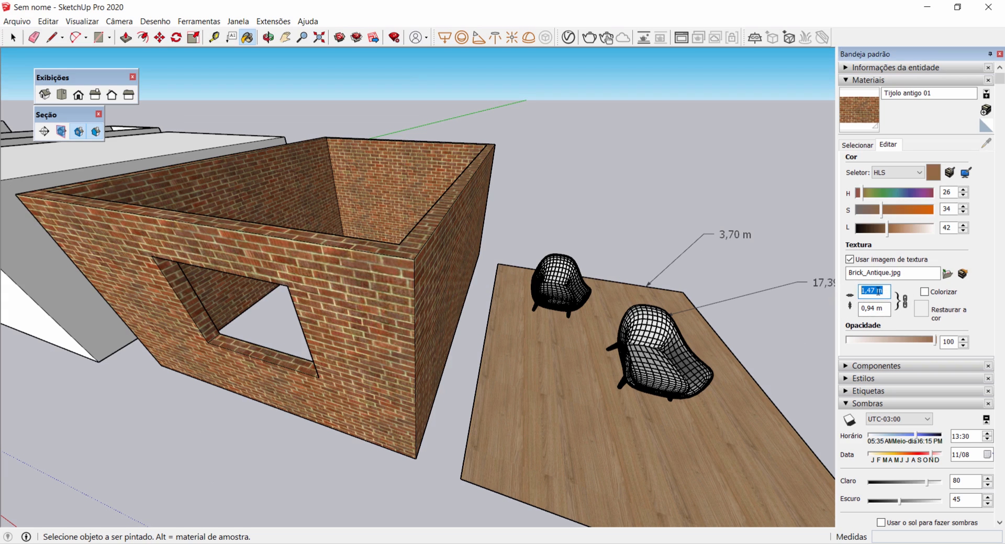
pyautogui.write('2')
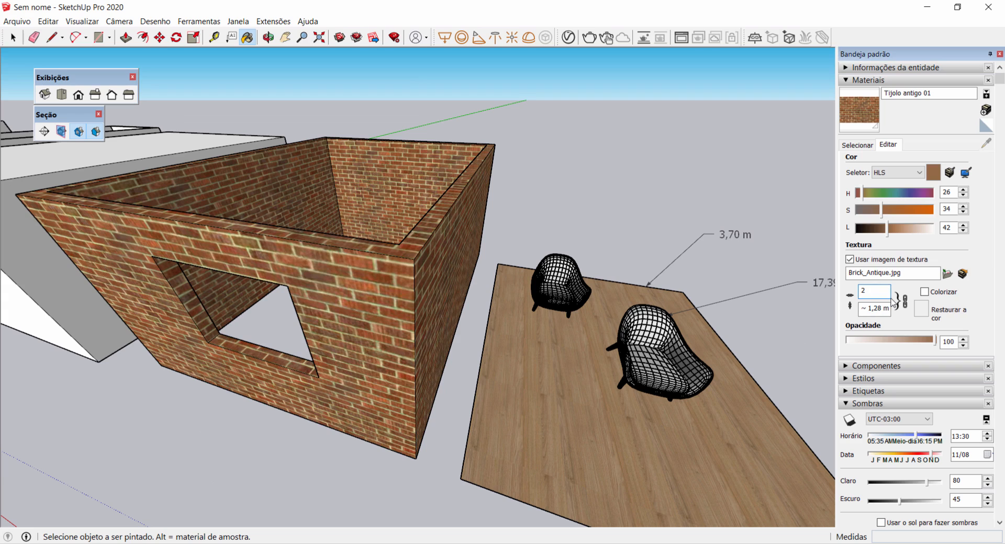
pyautogui.moveTo(376, 365); pyautogui.dragTo(383, 286, button='middle')
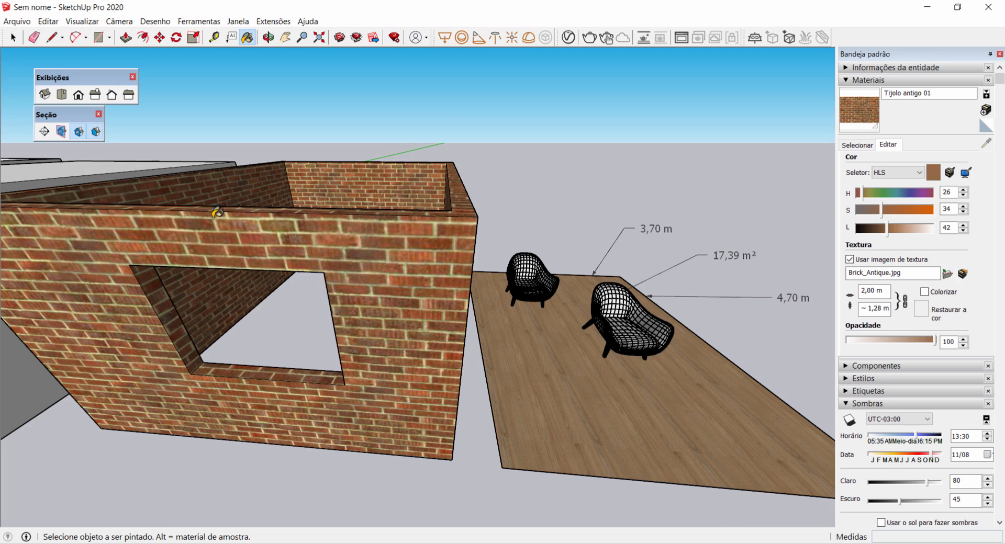
pyautogui.scroll(-1, 254, 222)
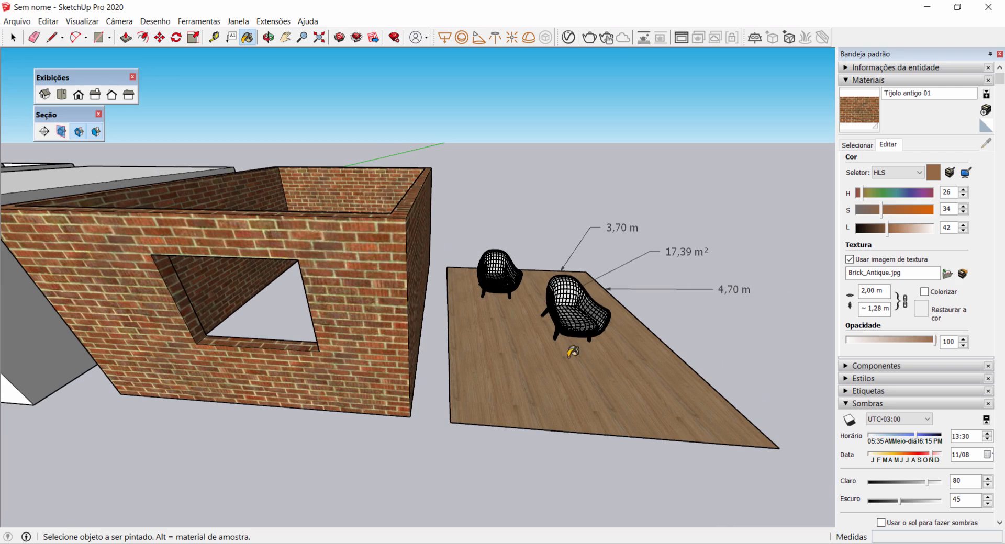
pyautogui.moveTo(513, 335); pyautogui.dragTo(459, 330, button='middle')
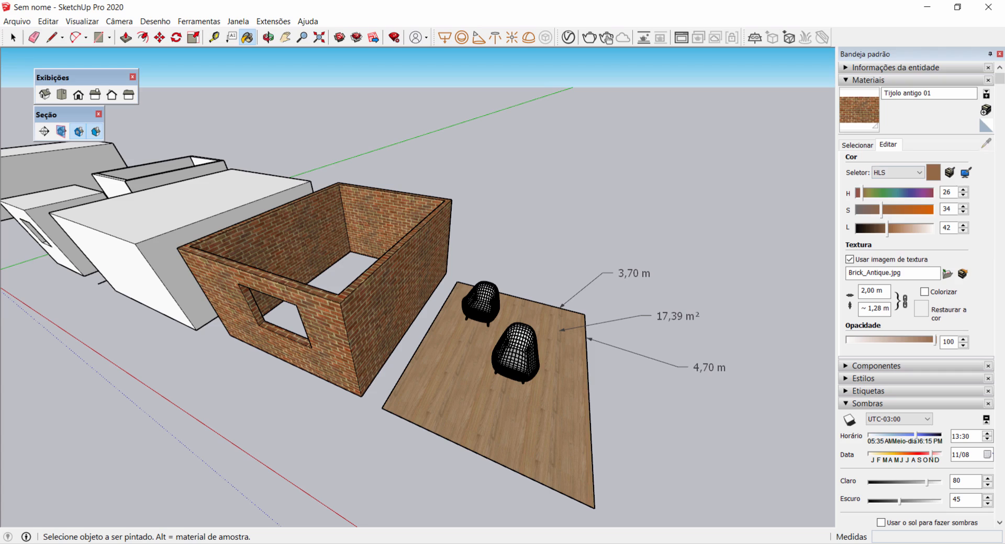
# Step: Sample the piso2 material from the wood floor and open it for editing
pyautogui.click(986, 144)
pyautogui.click(445, 374)
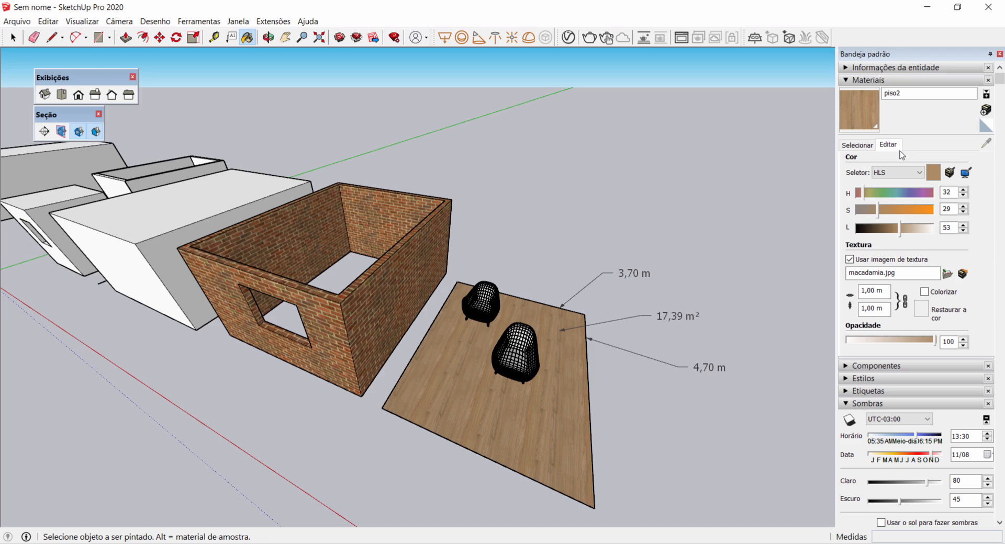
pyautogui.click(867, 146)
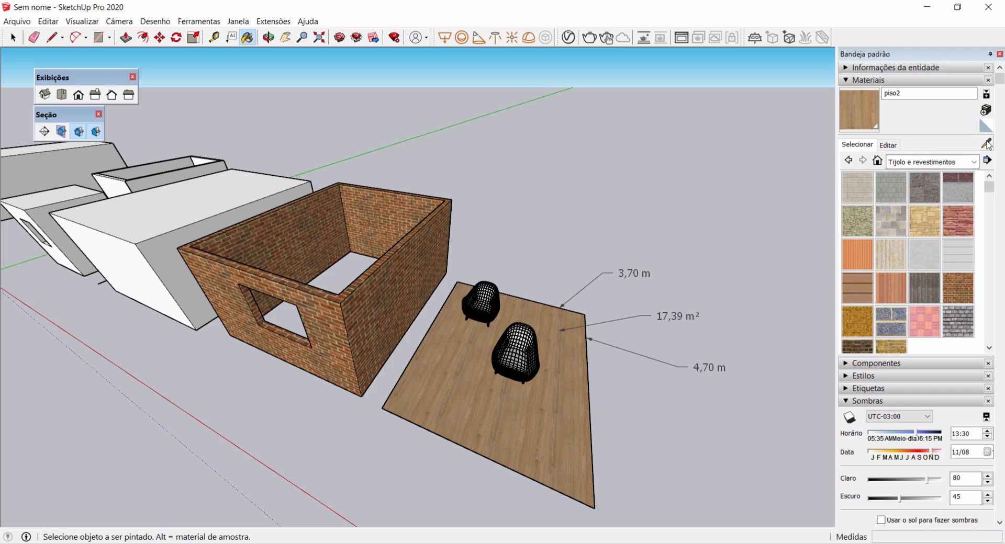
pyautogui.click(887, 145)
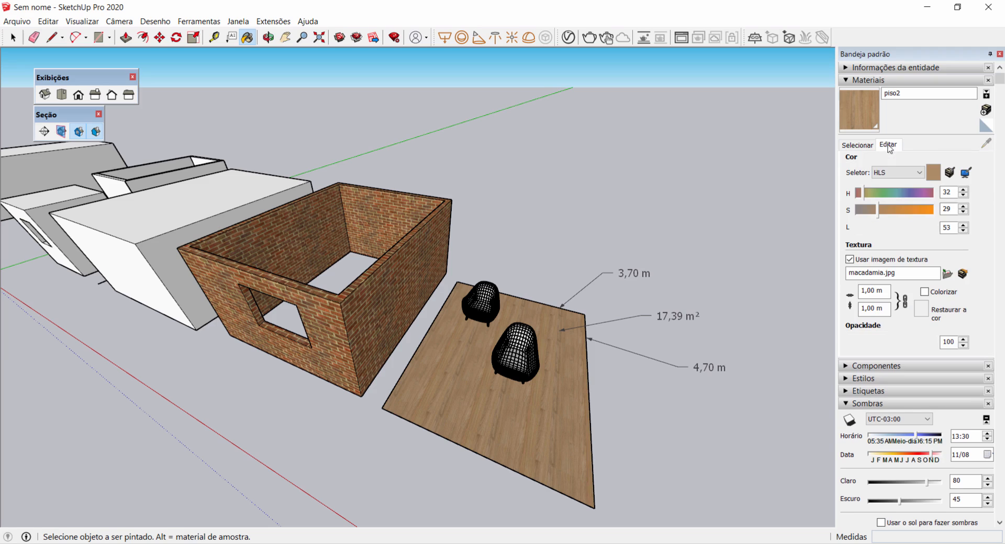
pyautogui.click(856, 145)
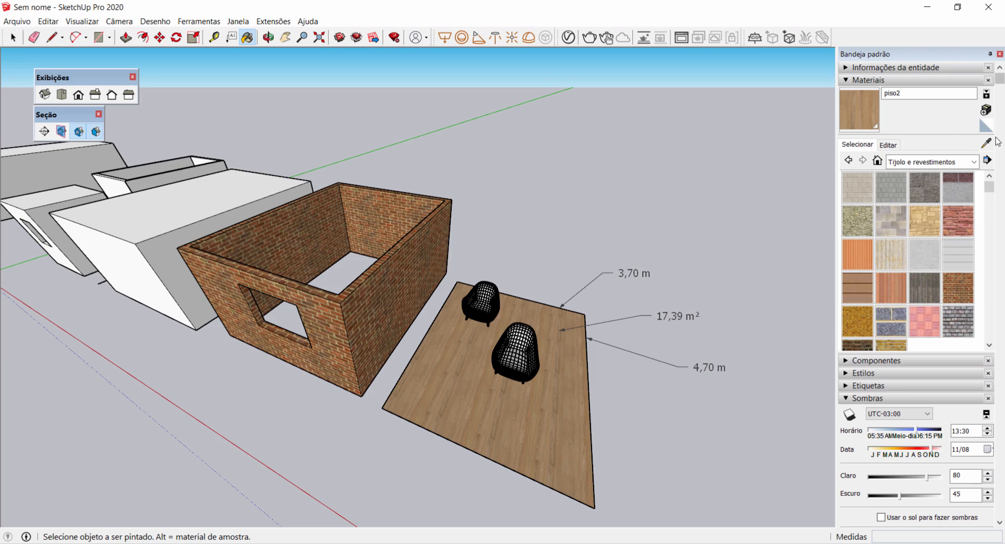
pyautogui.click(887, 145)
pyautogui.moveTo(578, 195); pyautogui.dragTo(520, 278, button='middle')
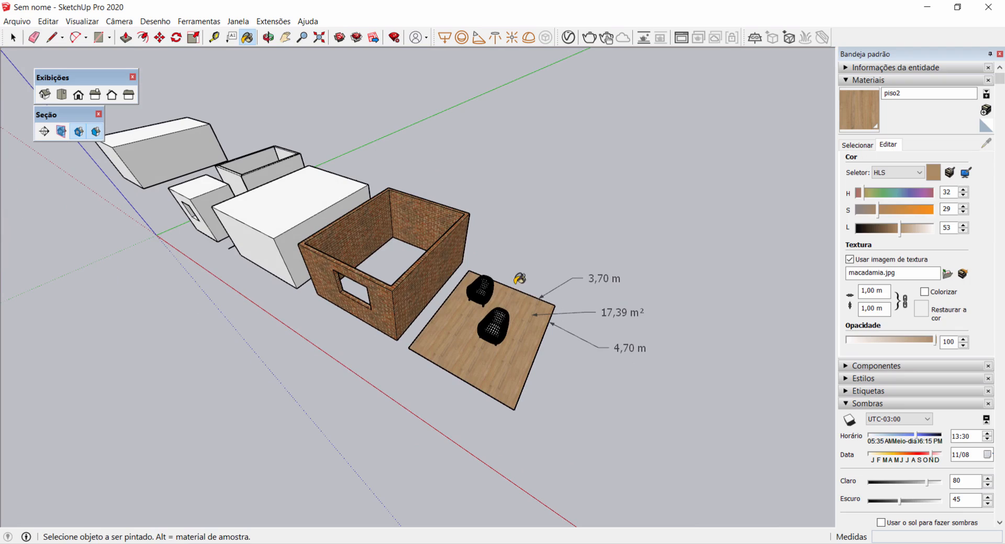
pyautogui.press('alt')
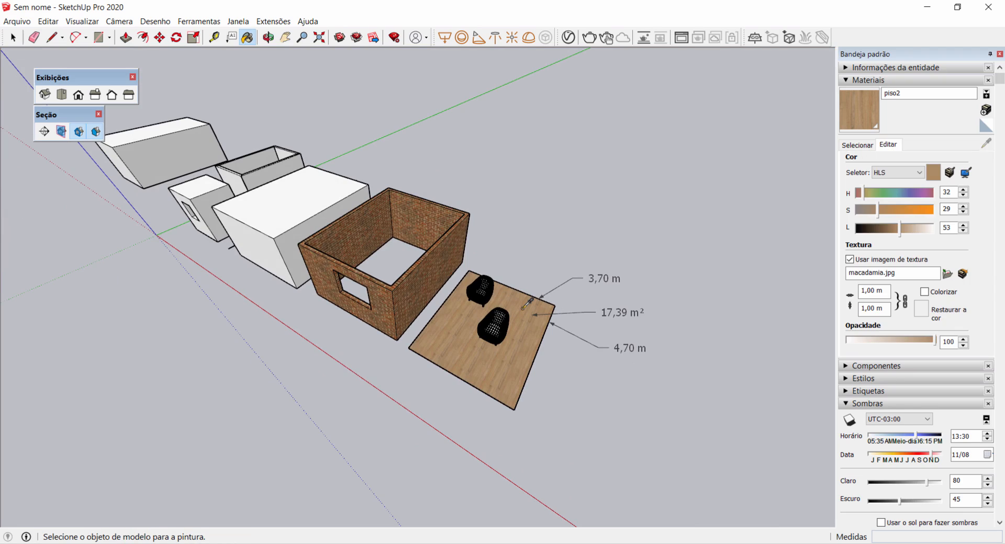
pyautogui.keyDown('alt'); pyautogui.click(522, 309); pyautogui.keyUp('alt')
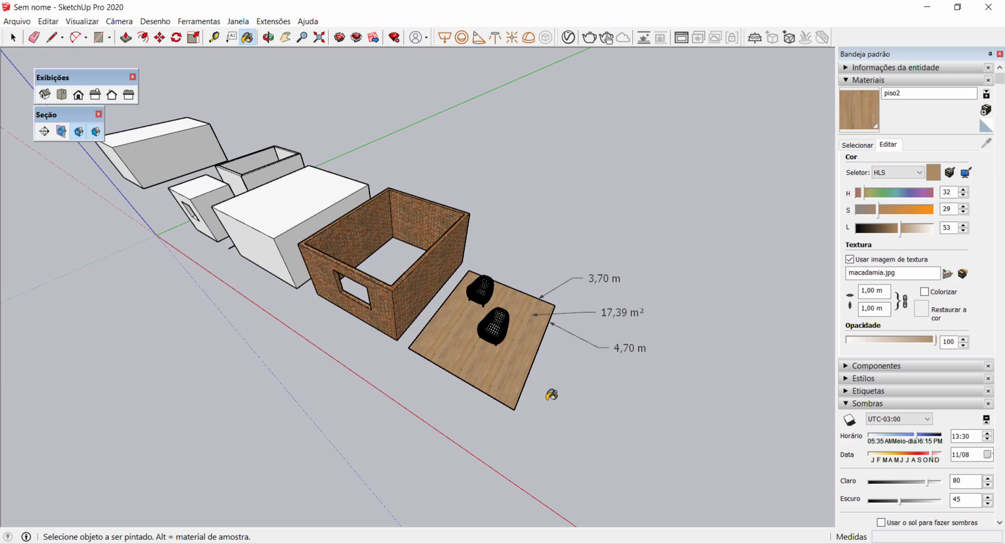
# Step: Set the texture width of the piso2 wood floor material to 2 m, keeping its proportions linked
pyautogui.scroll(4, 522, 384)
pyautogui.scroll(3, 495, 325)
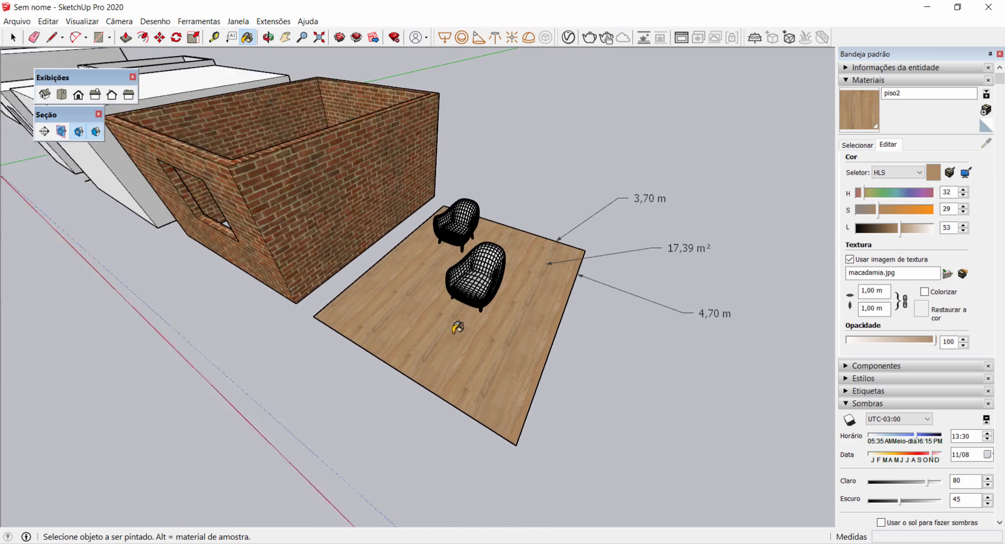
pyautogui.click(885, 294)
pyautogui.write('2')
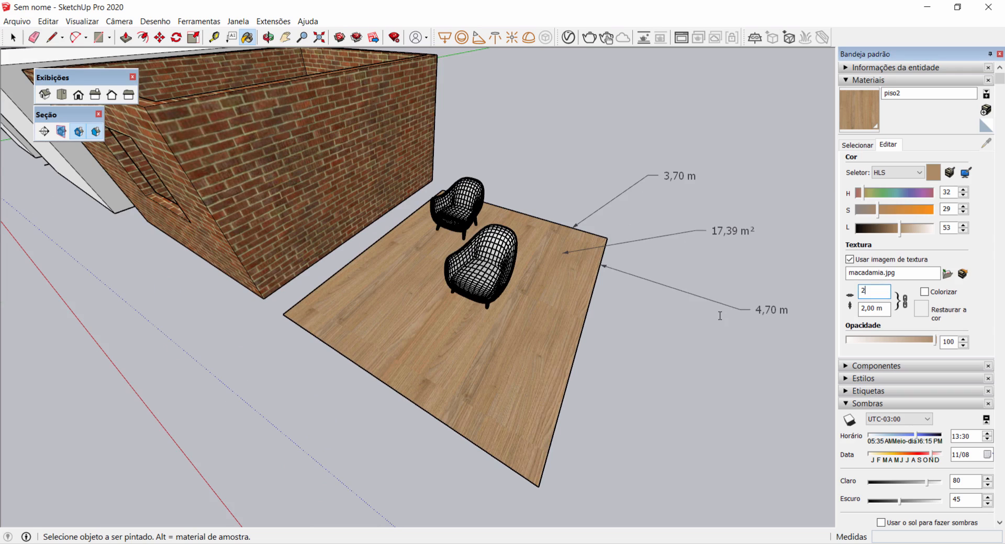
pyautogui.moveTo(610, 416); pyautogui.dragTo(578, 388, button='middle')
pyautogui.scroll(-3, 562, 343)
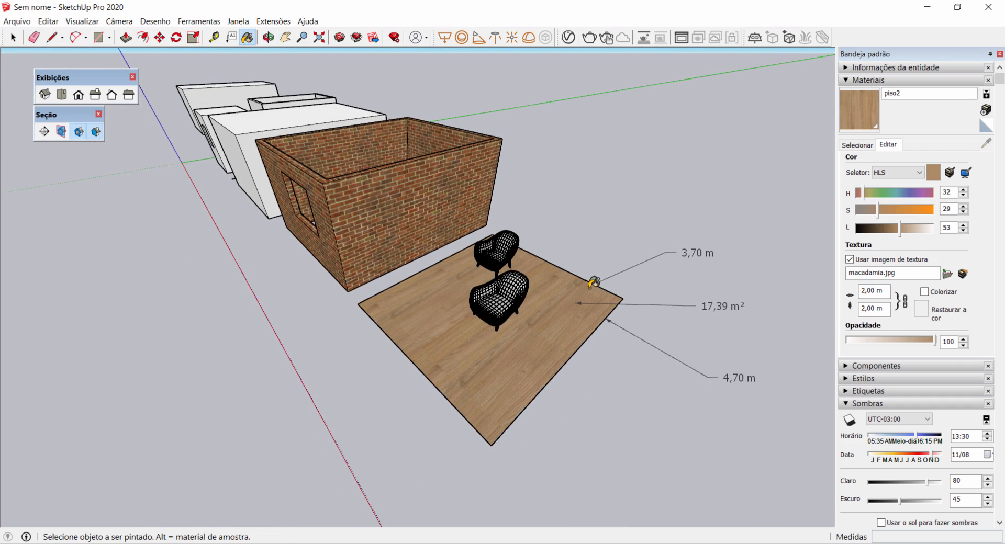
pyautogui.moveTo(594, 281); pyautogui.dragTo(520, 302, button='middle')
pyautogui.moveTo(437, 344); pyautogui.dragTo(470, 361, button='middle')
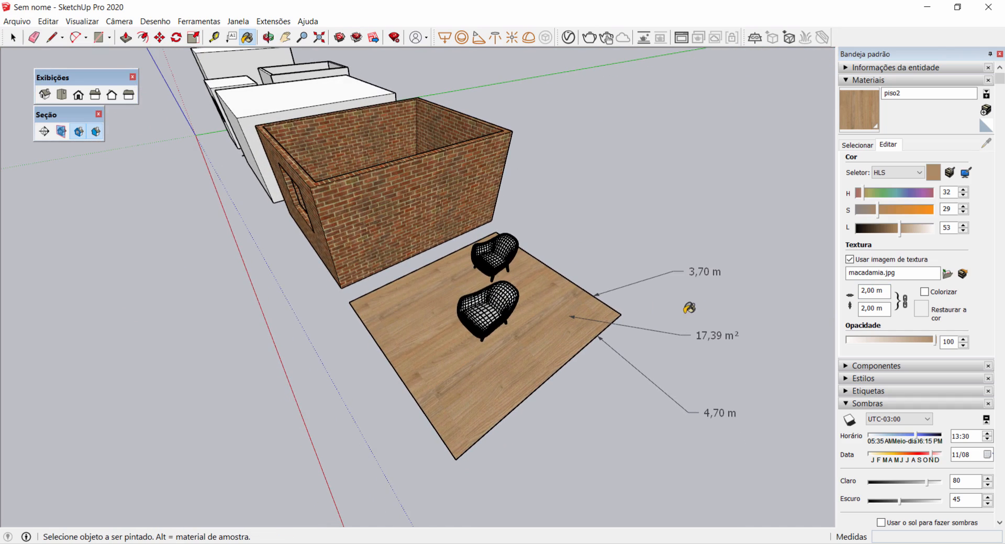
# Step: Darken the piso2 floor material by lowering its HLS lightness to 34
pyautogui.scroll(10, 478, 375)
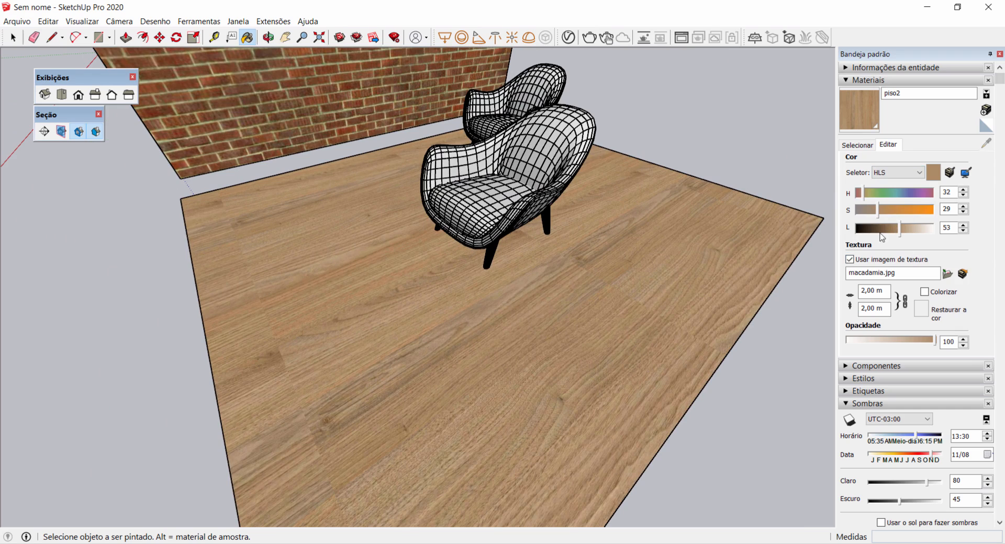
pyautogui.click(963, 230)
pyautogui.click(963, 230)
pyautogui.click(963, 231)
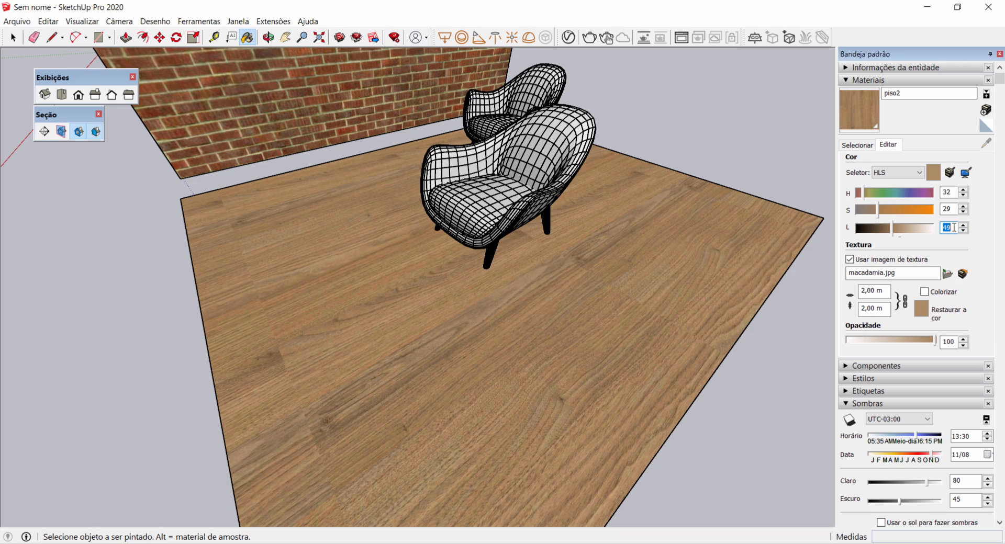
pyautogui.write('45')
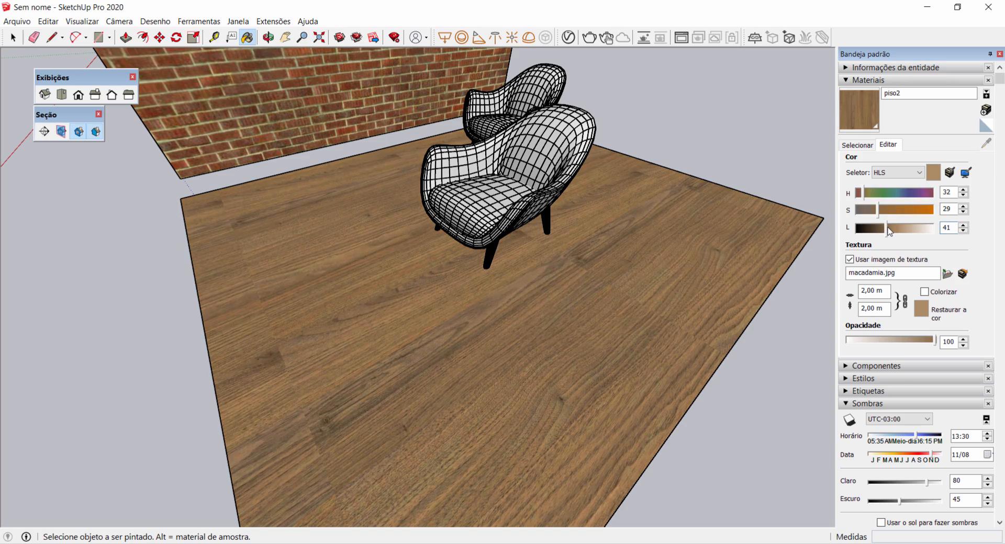
pyautogui.moveTo(888, 232); pyautogui.dragTo(885, 234)
# Step: Examine the wood floor's texture and colour around the armchairs from several angles and distances
pyautogui.scroll(-5, 380, 129)
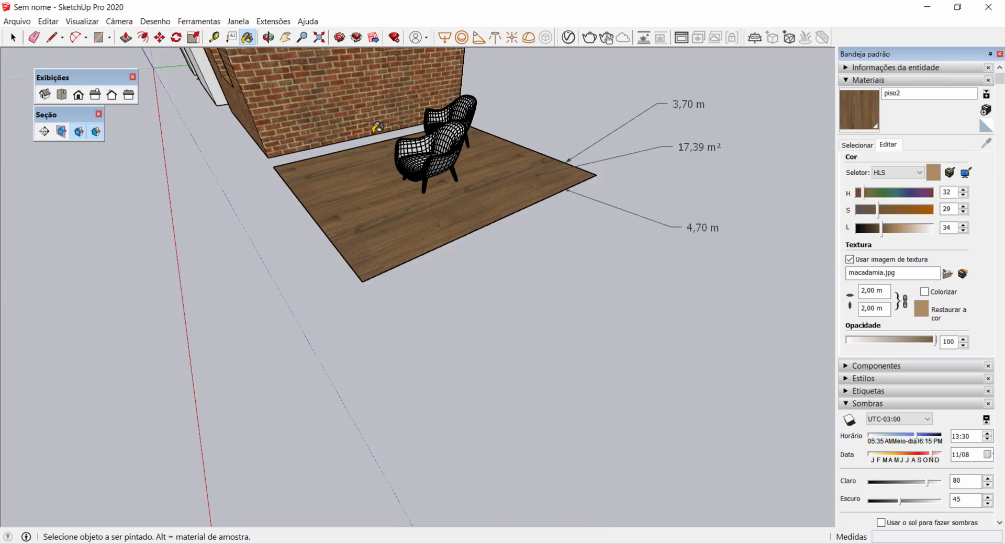
pyautogui.moveTo(380, 129); pyautogui.dragTo(397, 194, button='middle')
pyautogui.scroll(3, 397, 194)
pyautogui.scroll(2, 387, 188)
pyautogui.scroll(-3, 377, 182)
pyautogui.scroll(3, 324, 151)
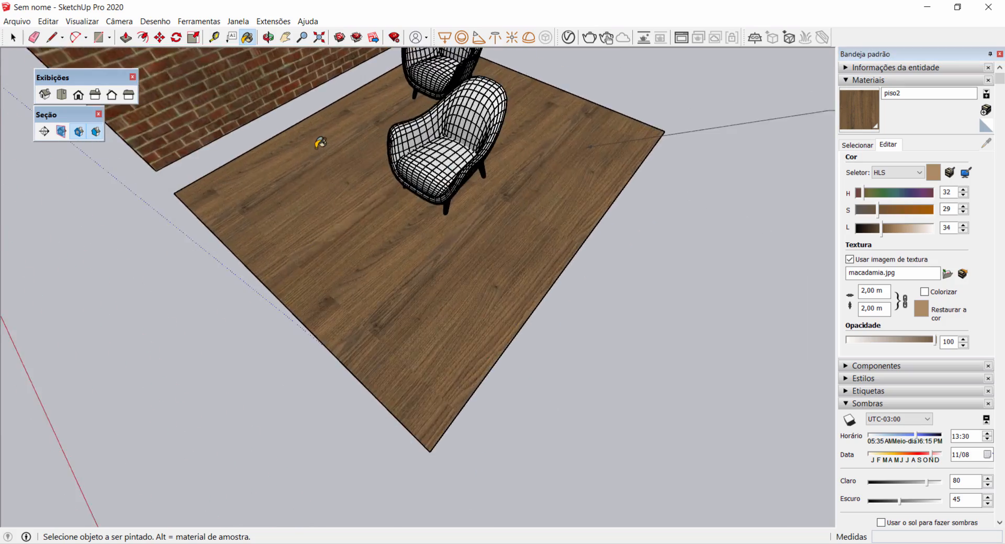
pyautogui.scroll(-3, 323, 145)
pyautogui.scroll(3, 357, 140)
pyautogui.keyDown('shift'); pyautogui.moveTo(359, 140); pyautogui.dragTo(640, 188, button='middle'); pyautogui.keyUp('shift')
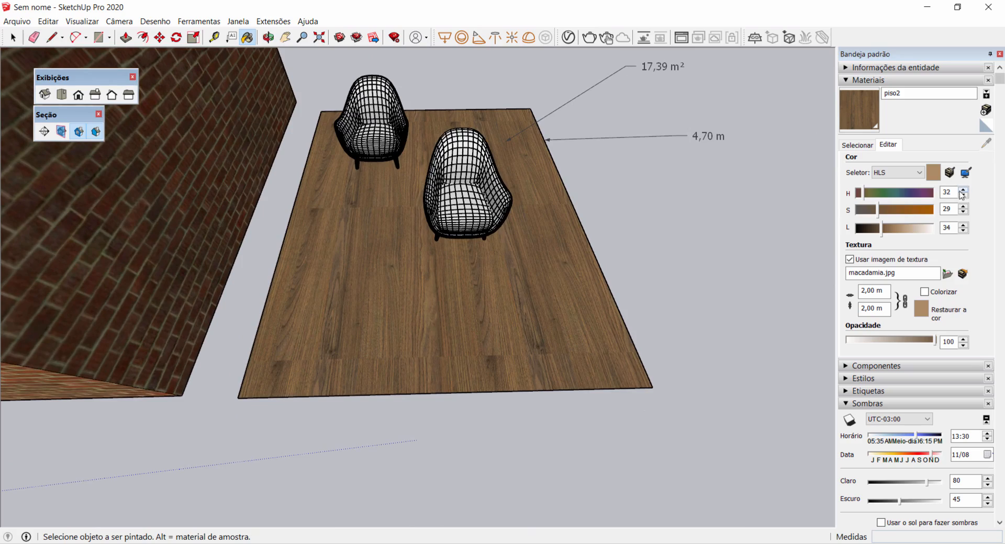